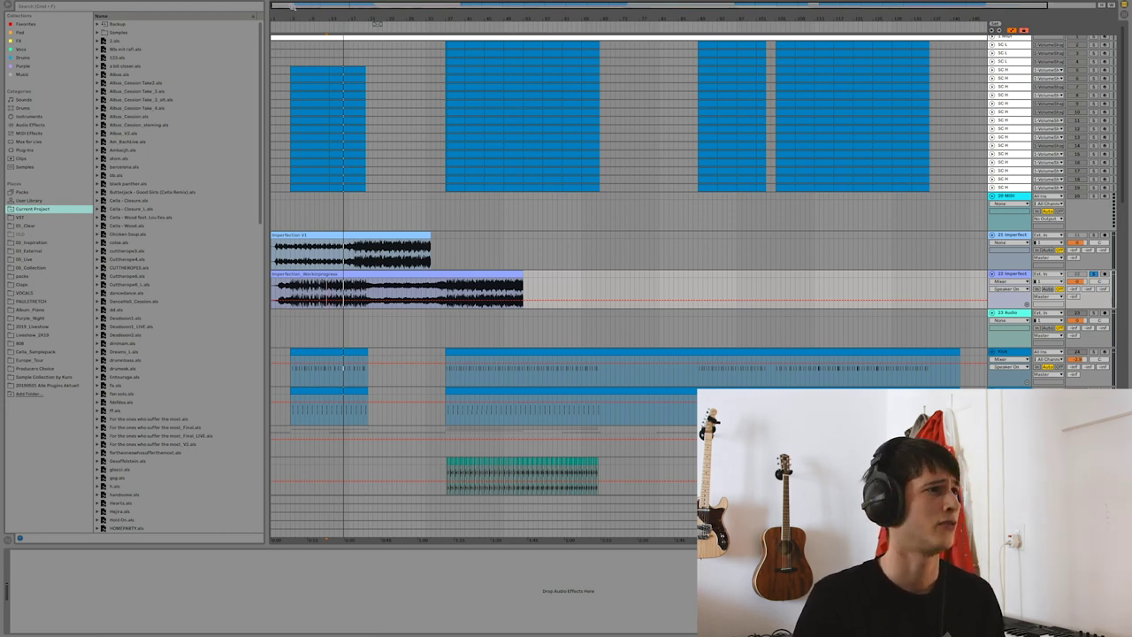
Solo the Imperfection V1 track, play it from the beginning and from the buildup before its drop, then remove the solo.
left_click_drag(291, 6, 291, 47)
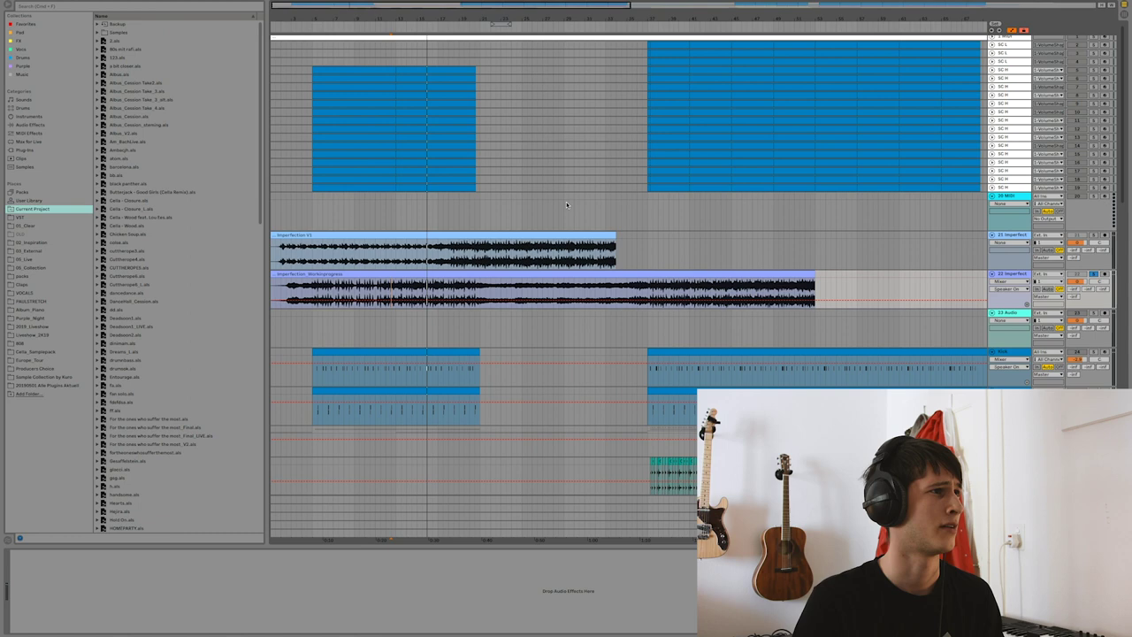
left_click(1096, 236)
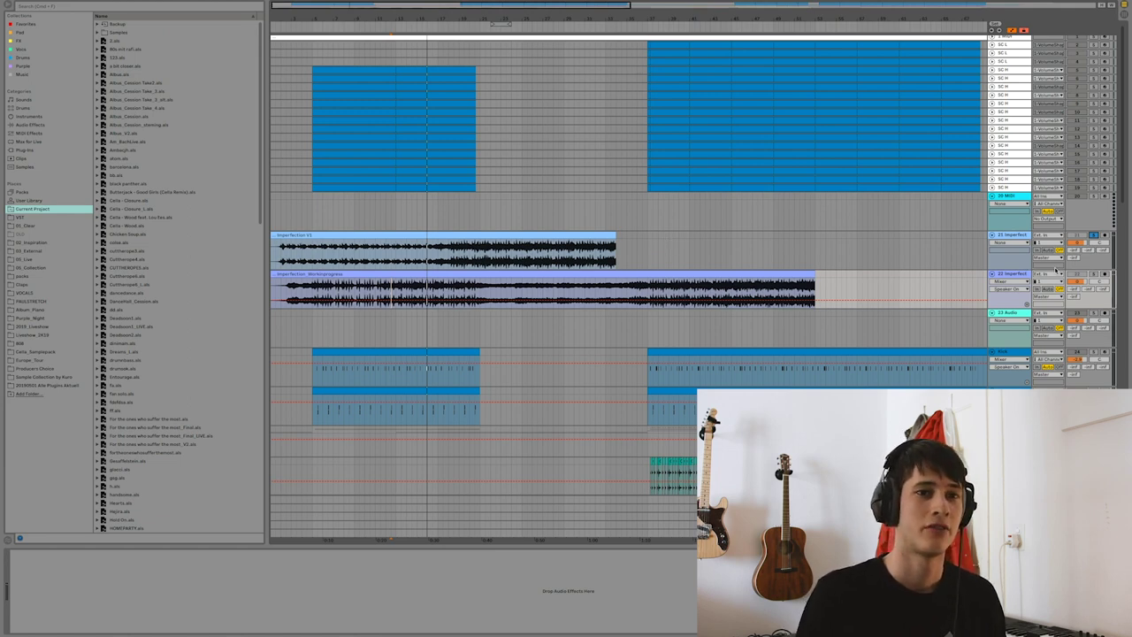
left_click(282, 254)
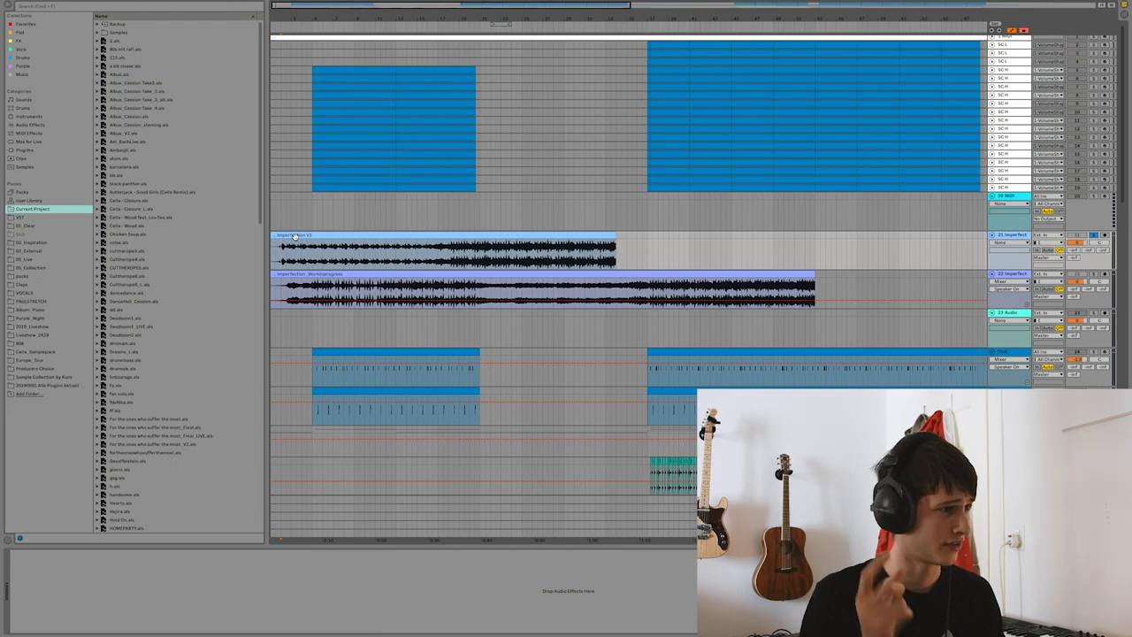
key("space")
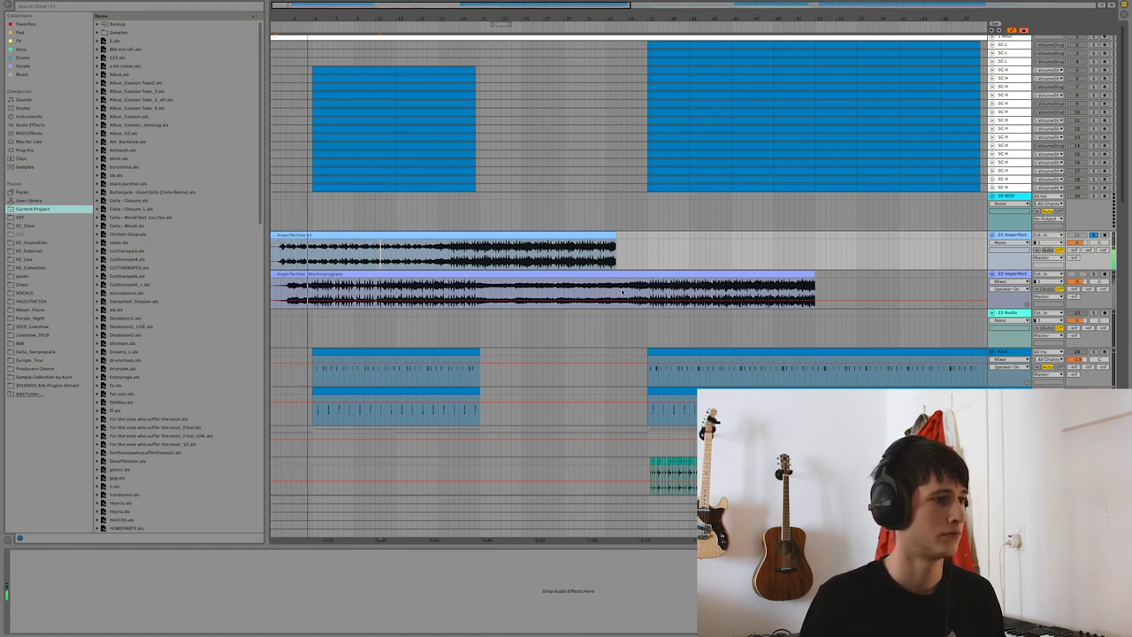
key("space")
key("space")
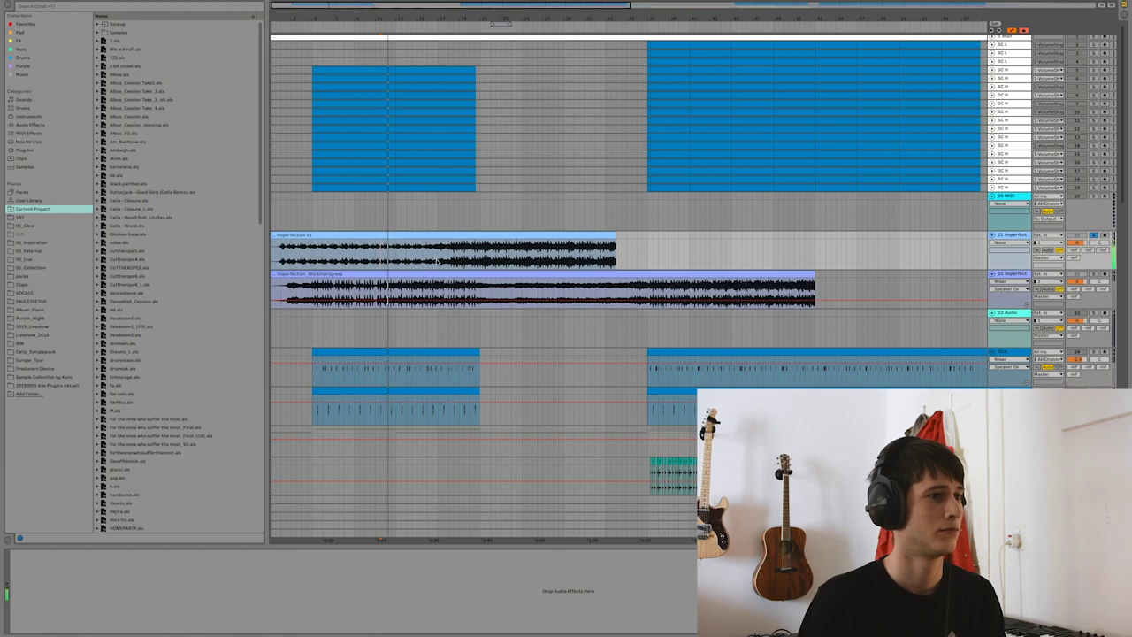
left_click(428, 255)
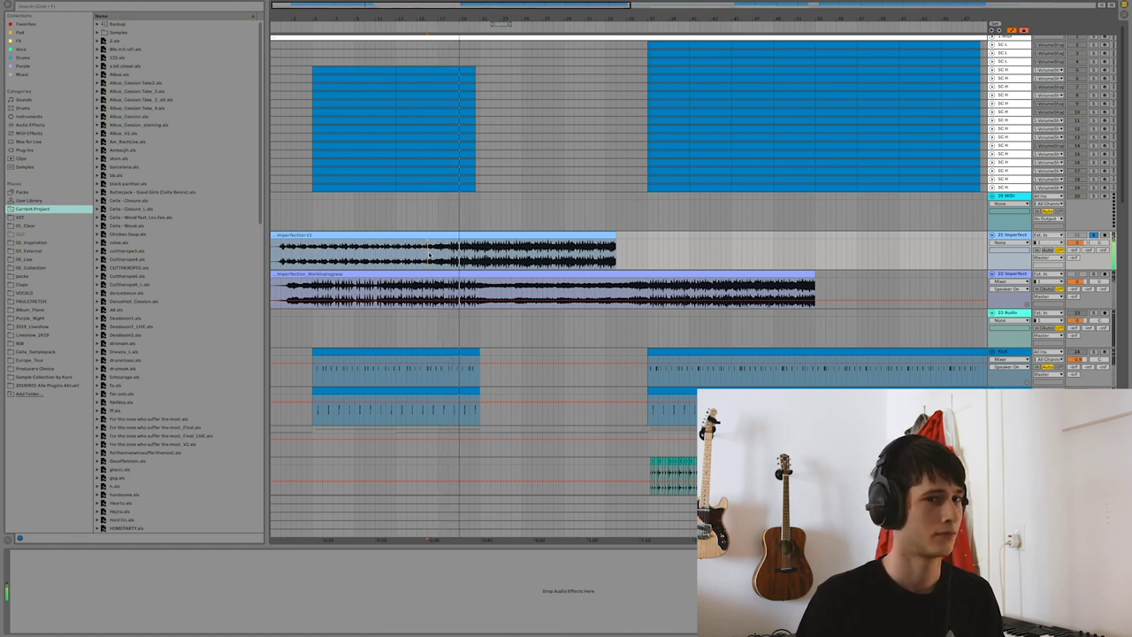
key("space")
left_click(1095, 236)
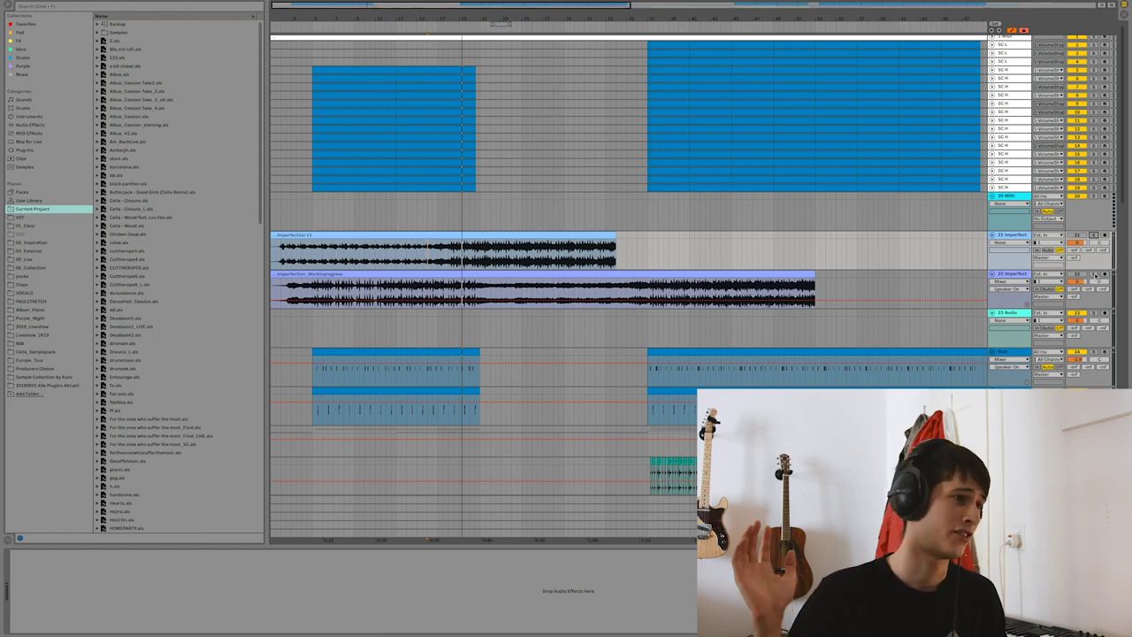
Solo the Imperfection_Workinprogress track, play it from its first drum section, then remove the solo.
left_click(1094, 274)
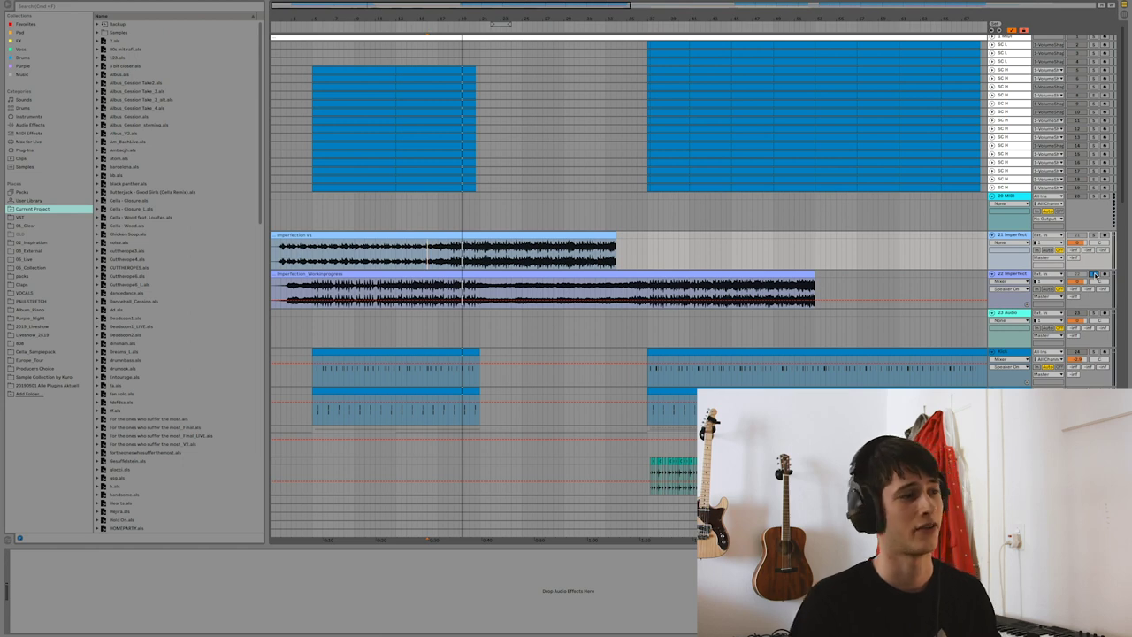
left_click(286, 287)
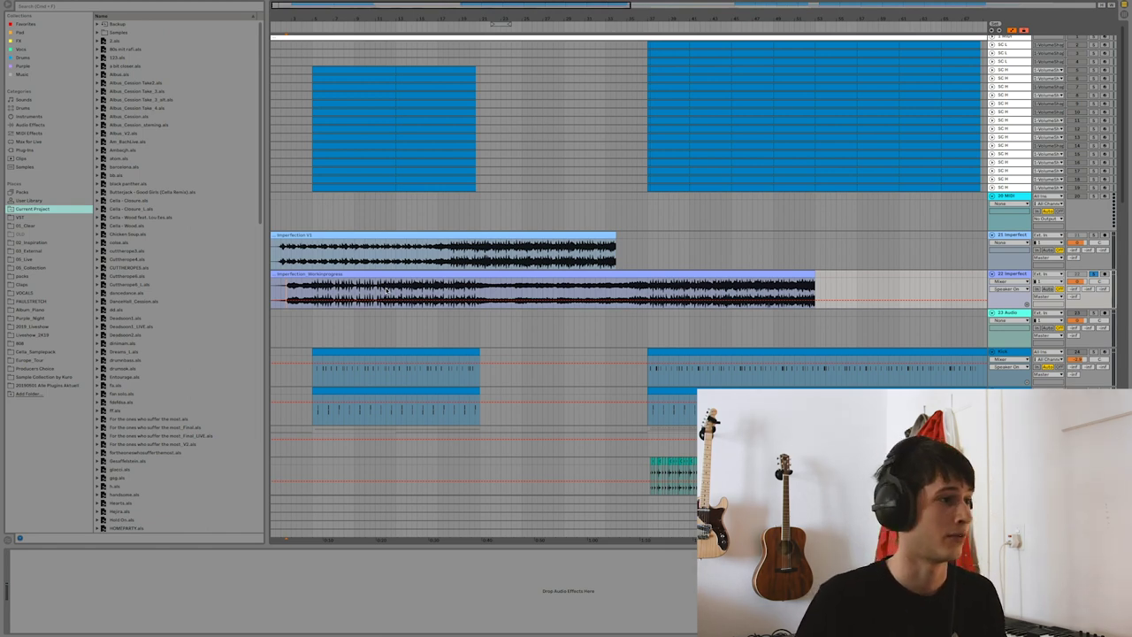
left_click(381, 287)
key("space")
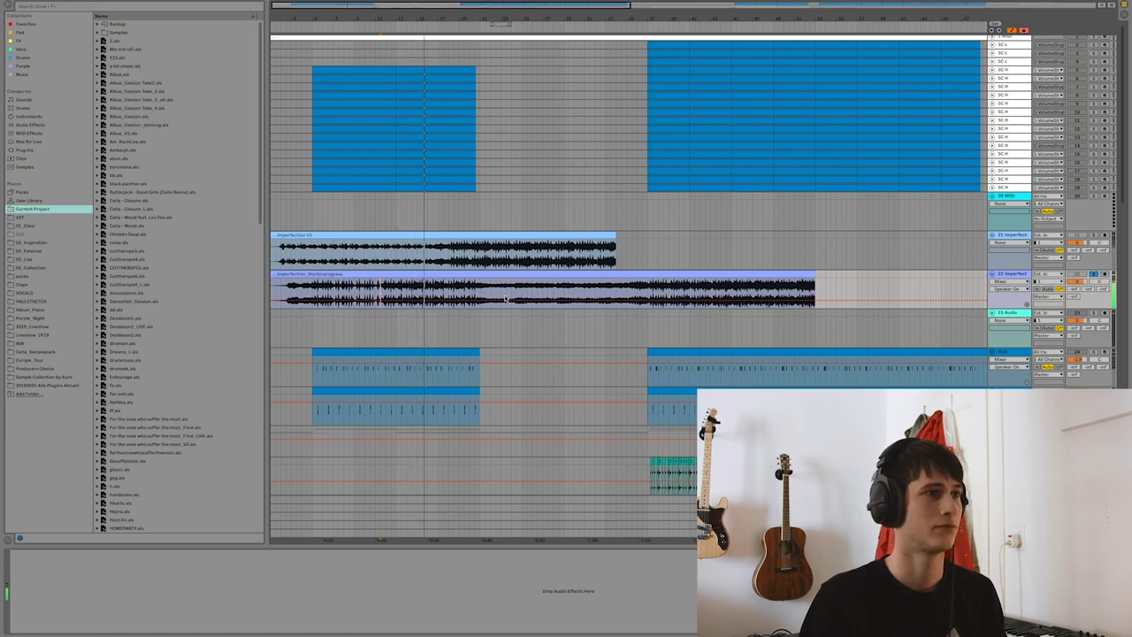
key("minus")
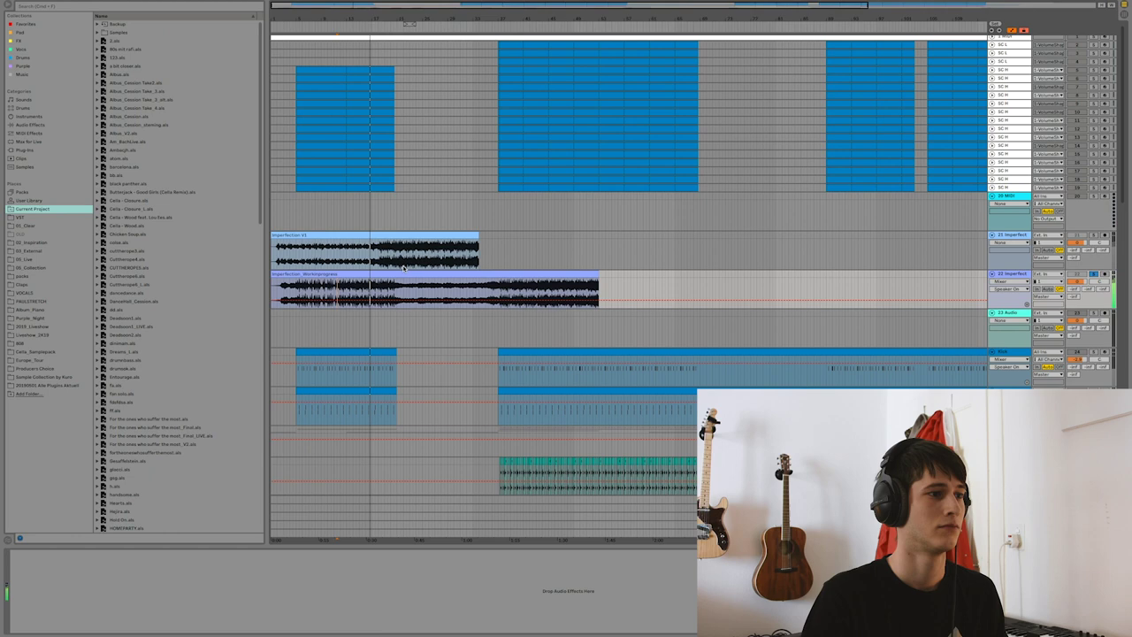
scroll(410, 283, "down", 1)
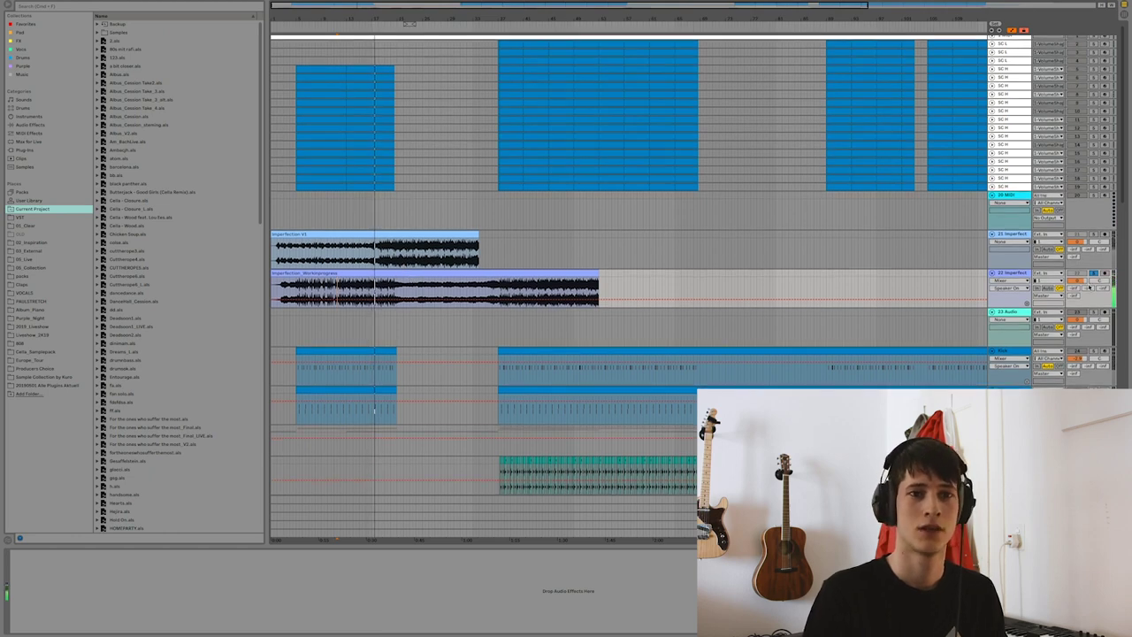
left_click(1093, 274)
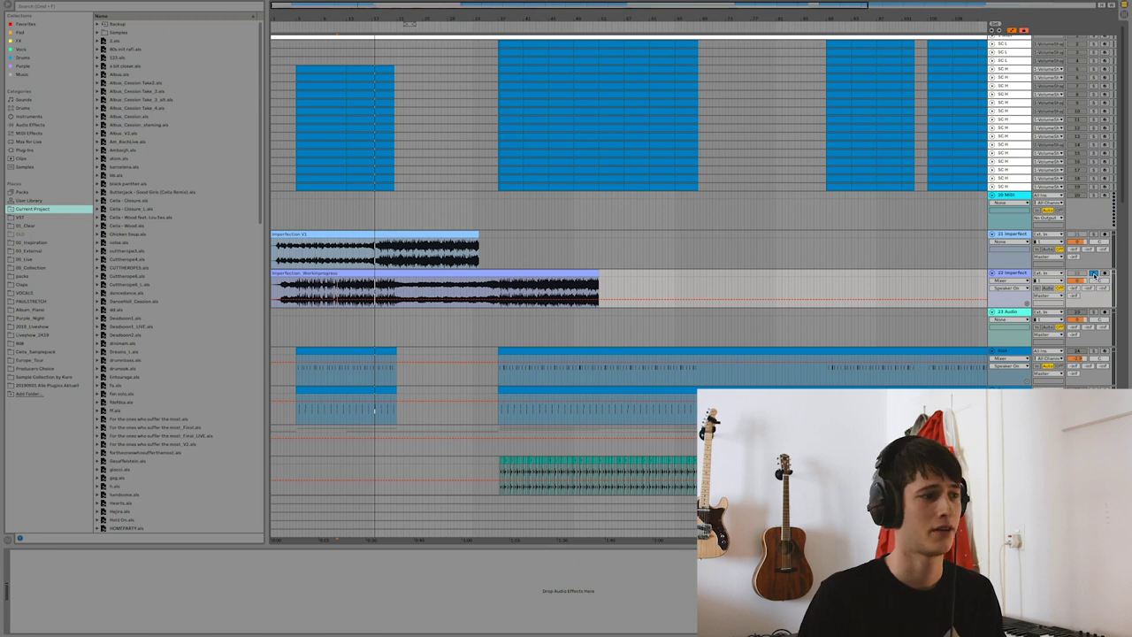
Show the Snare track's Drum Rack and preview the RMZ_snare_void_meadow pad.
scroll(857, 349, "down", 1)
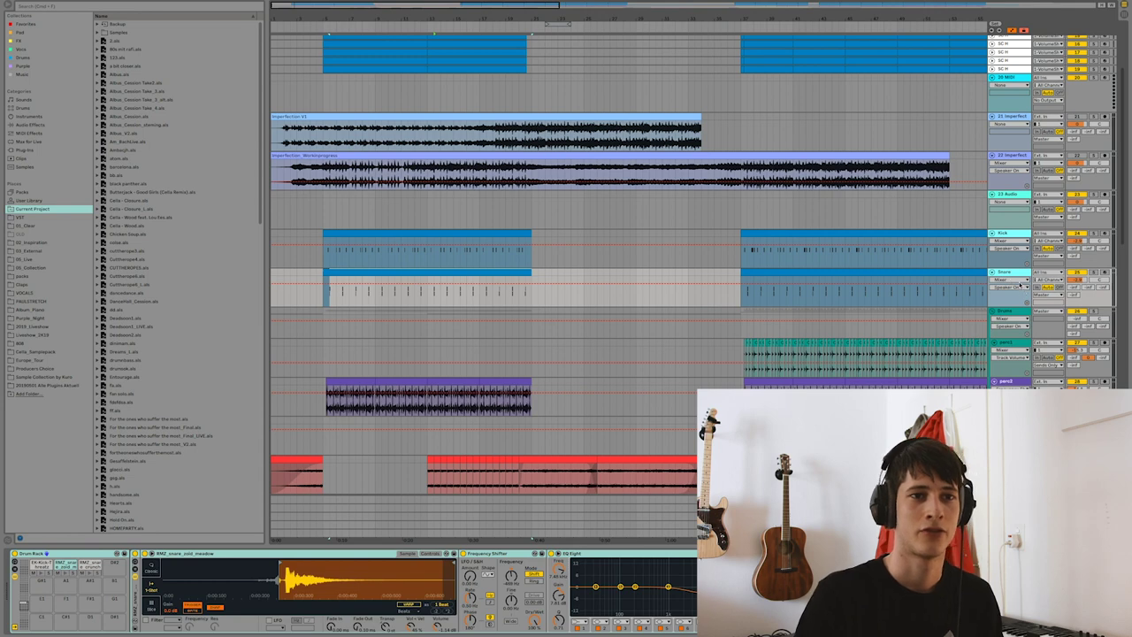
left_click(1012, 273)
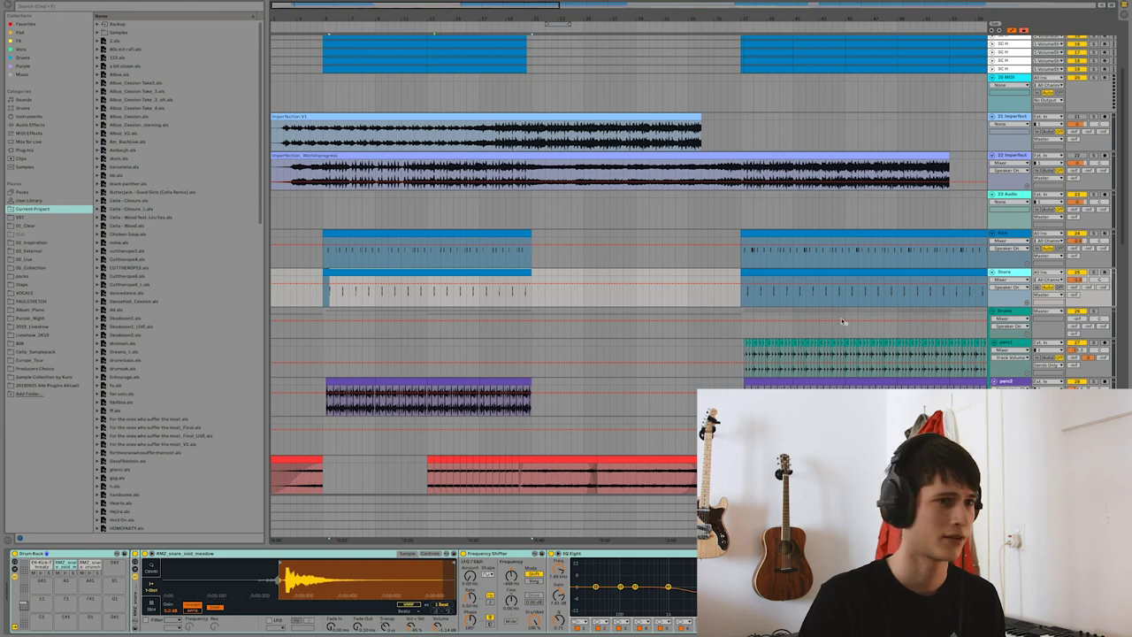
left_click(68, 574)
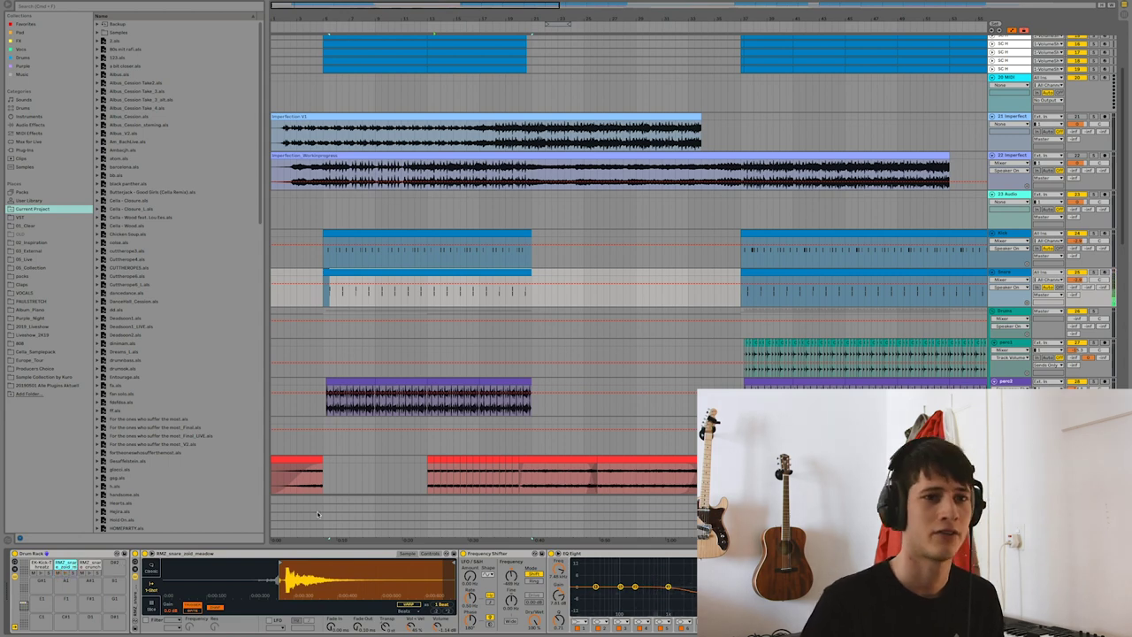
Select the first Kick clip, show the Kick track's Drum Rack and preview the kick pad.
left_click(374, 235)
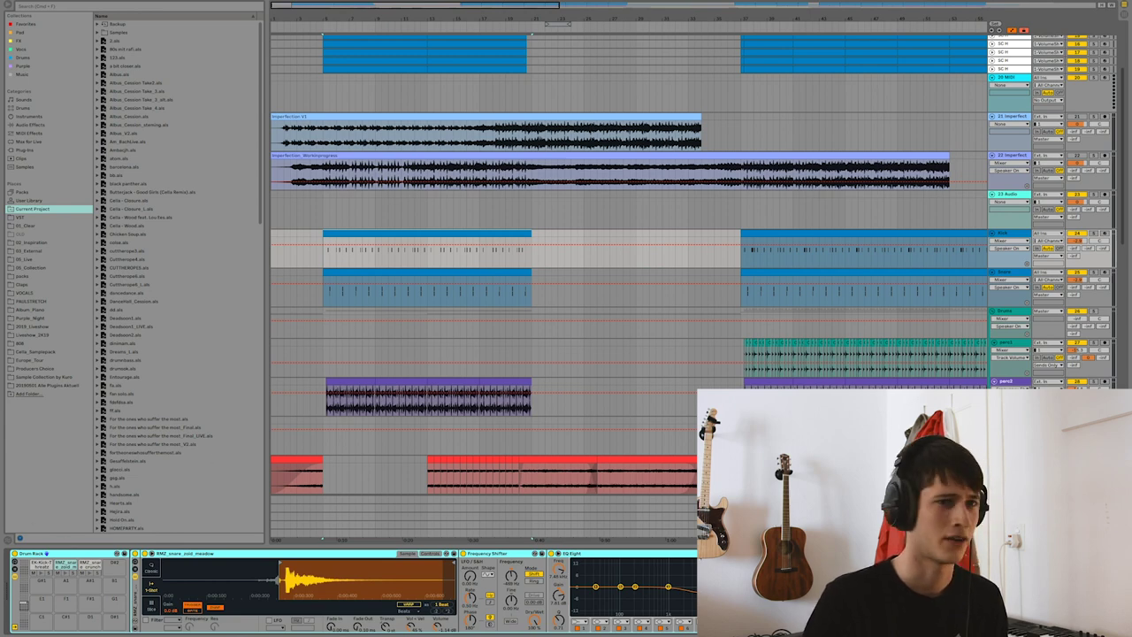
left_click(1010, 234)
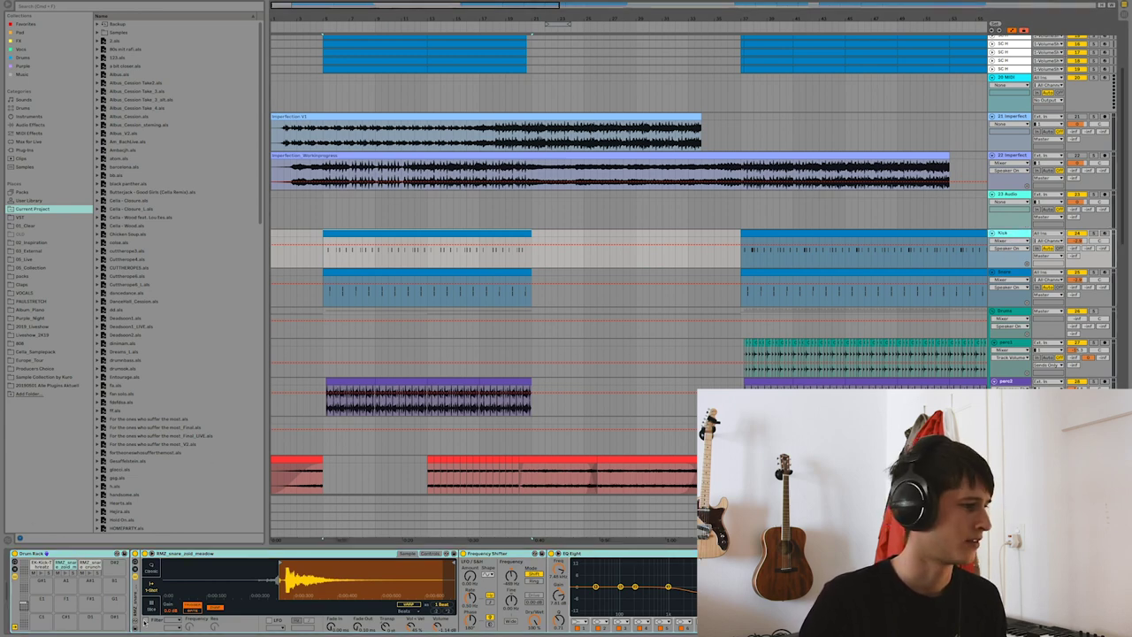
left_click(40, 574)
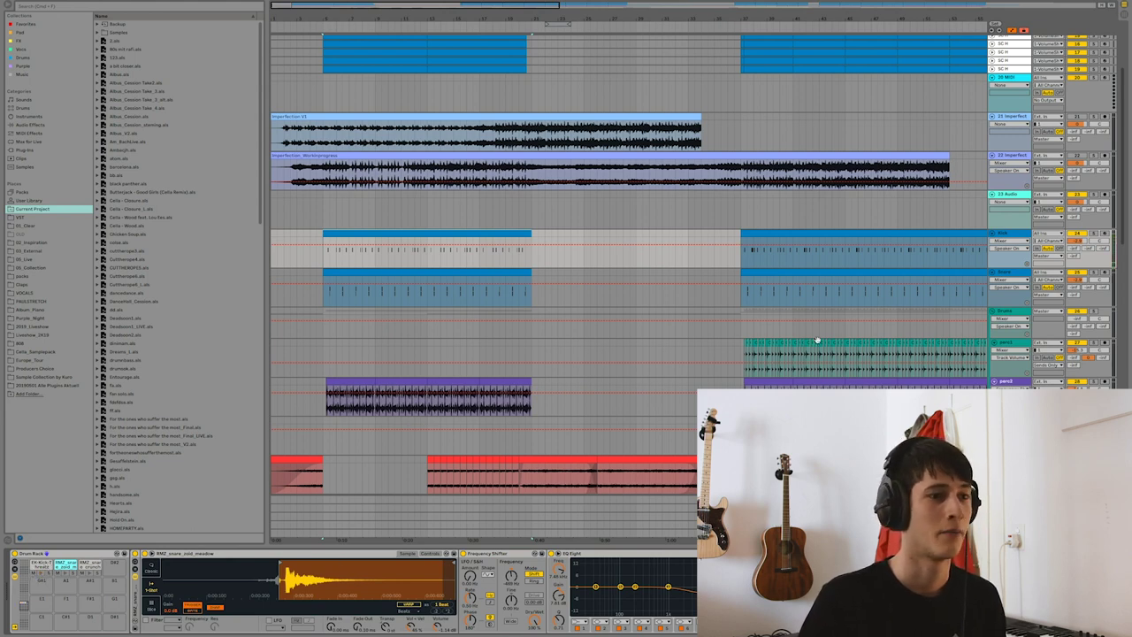
Solo the teal perc1 track and play the four bars from bar 37 where its pattern starts.
left_click_drag(492, 2, 551, 18)
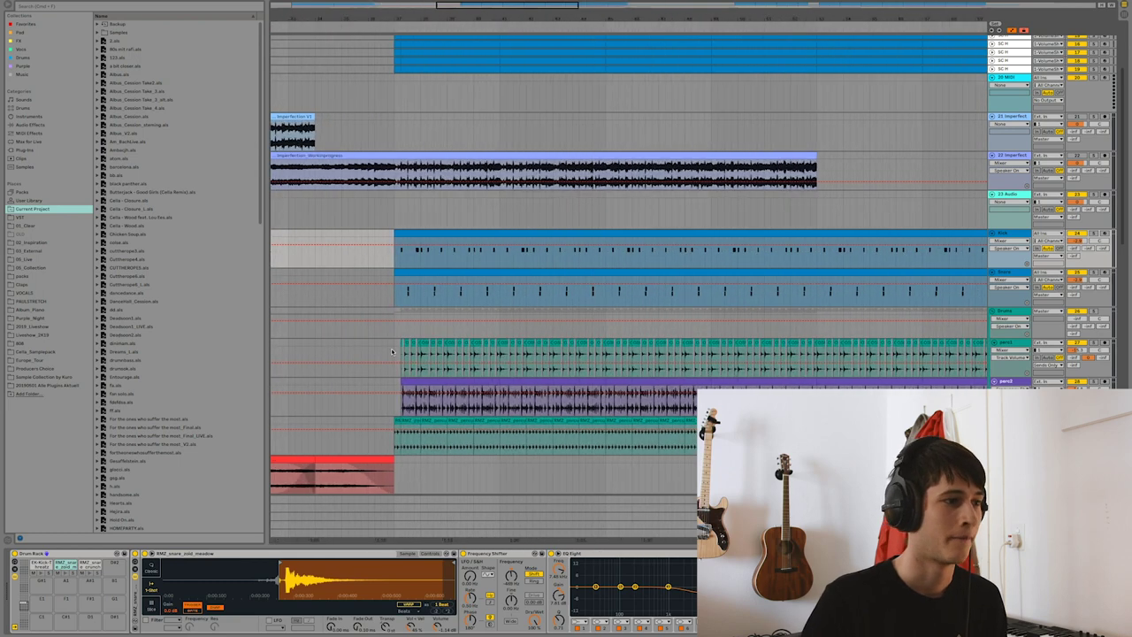
left_click(407, 344)
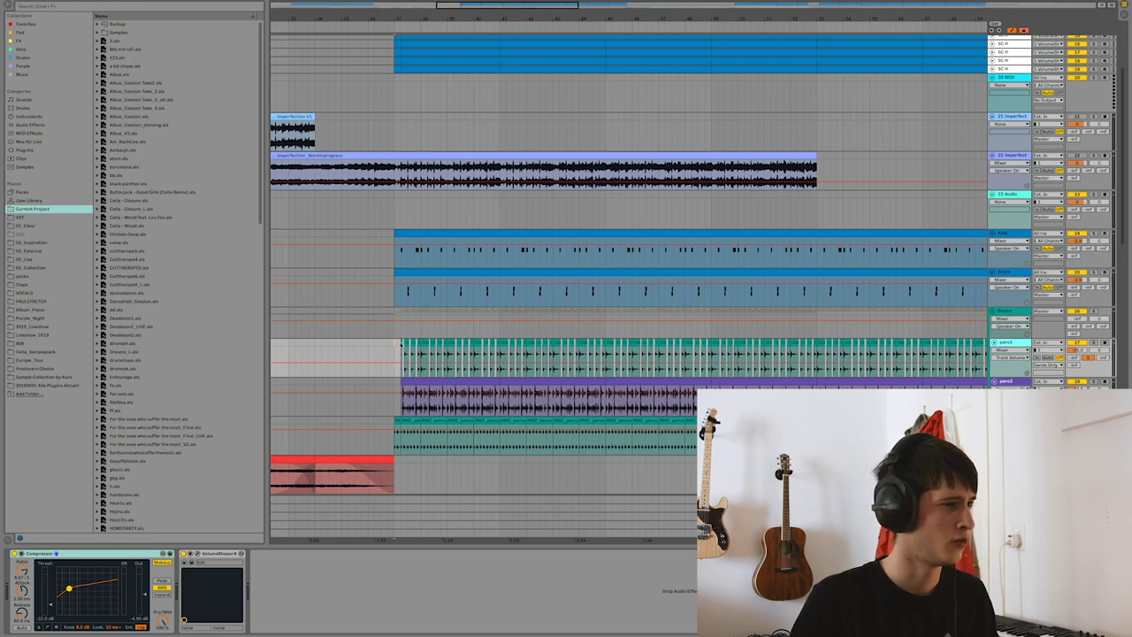
left_click_drag(394, 342, 501, 344)
left_click(1094, 342)
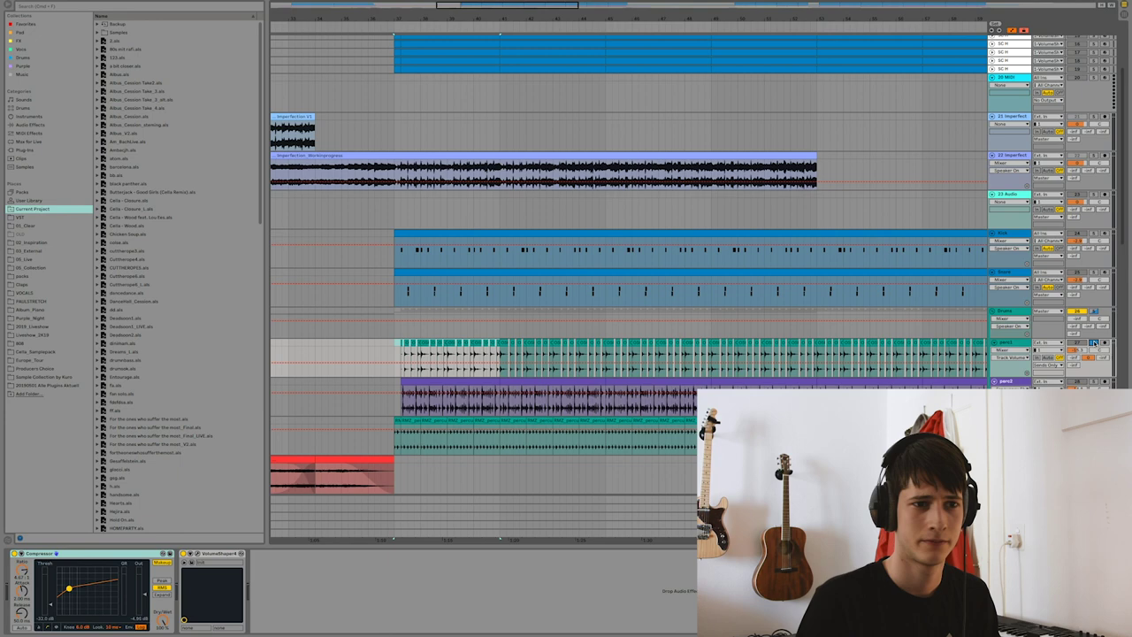
key("space")
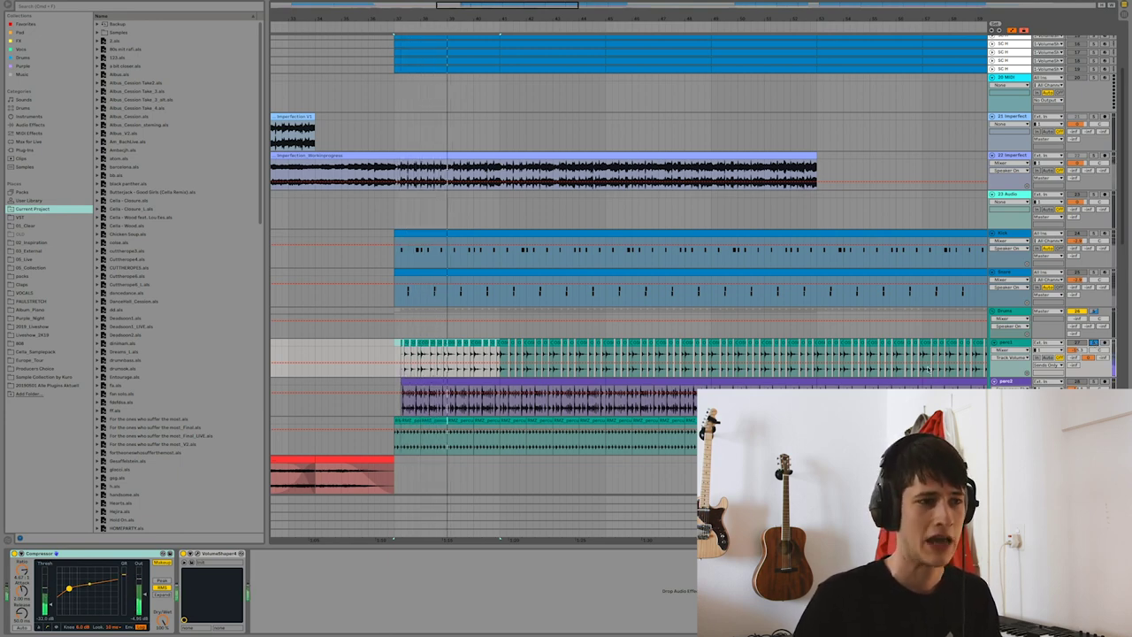
key("space")
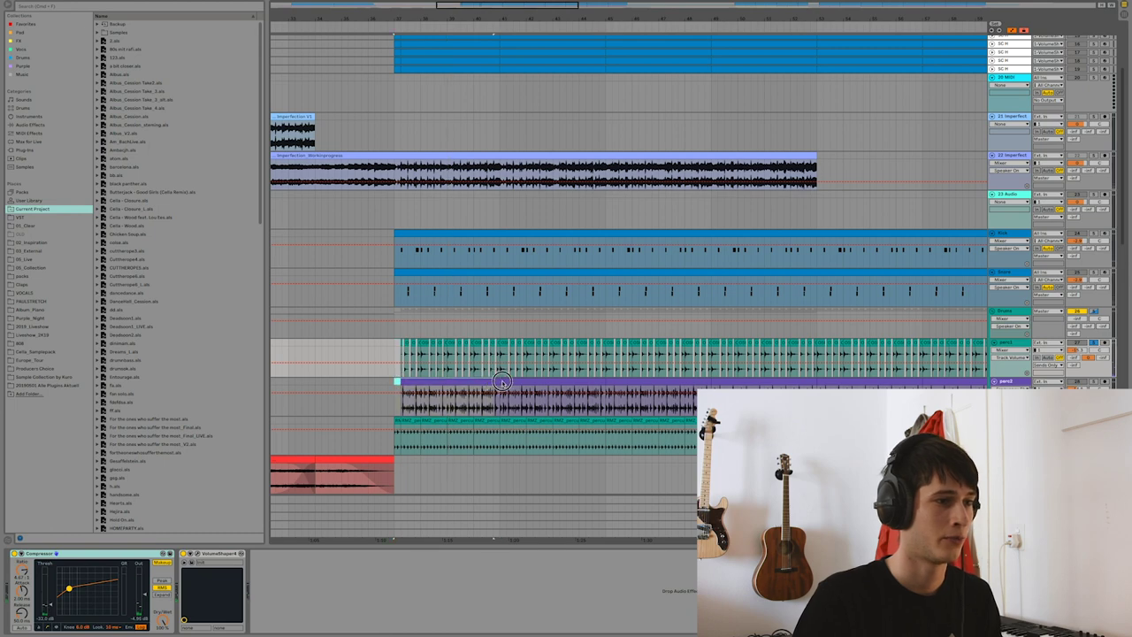
Play the same four bars on the purple percussion track, comparing the sound with its Frequency Shifter off and on.
left_click(500, 389)
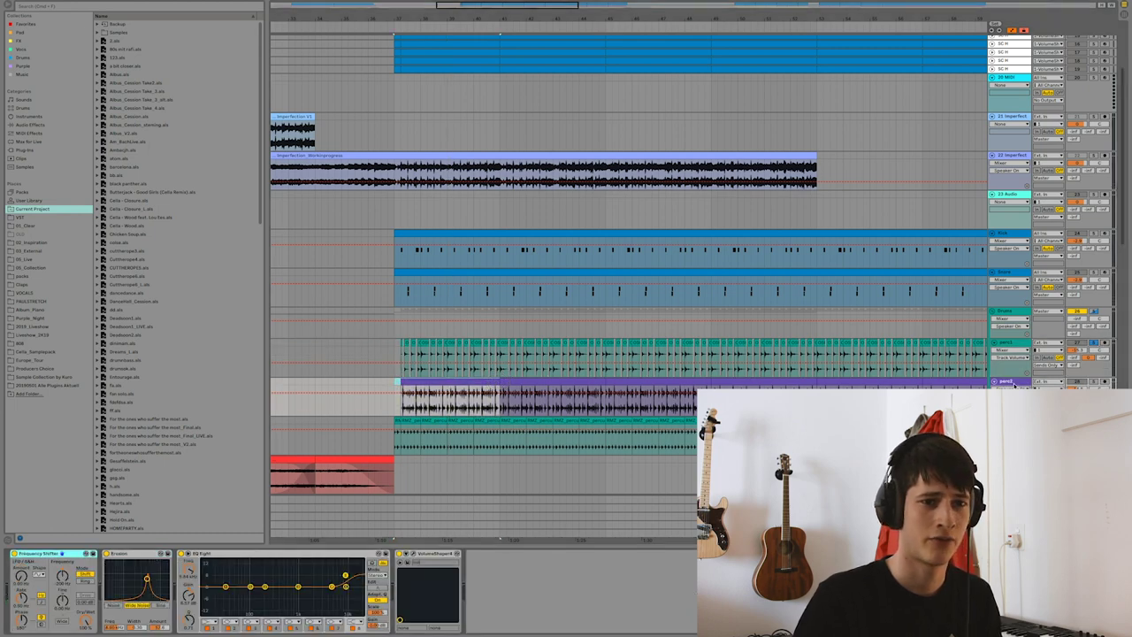
key("space")
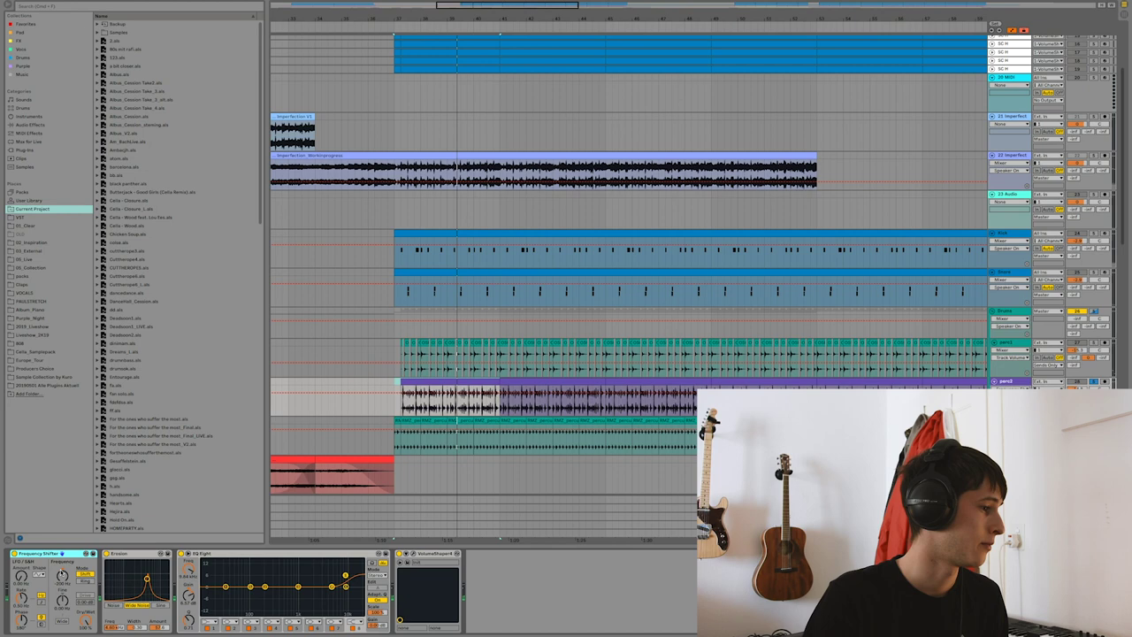
left_click(13, 554)
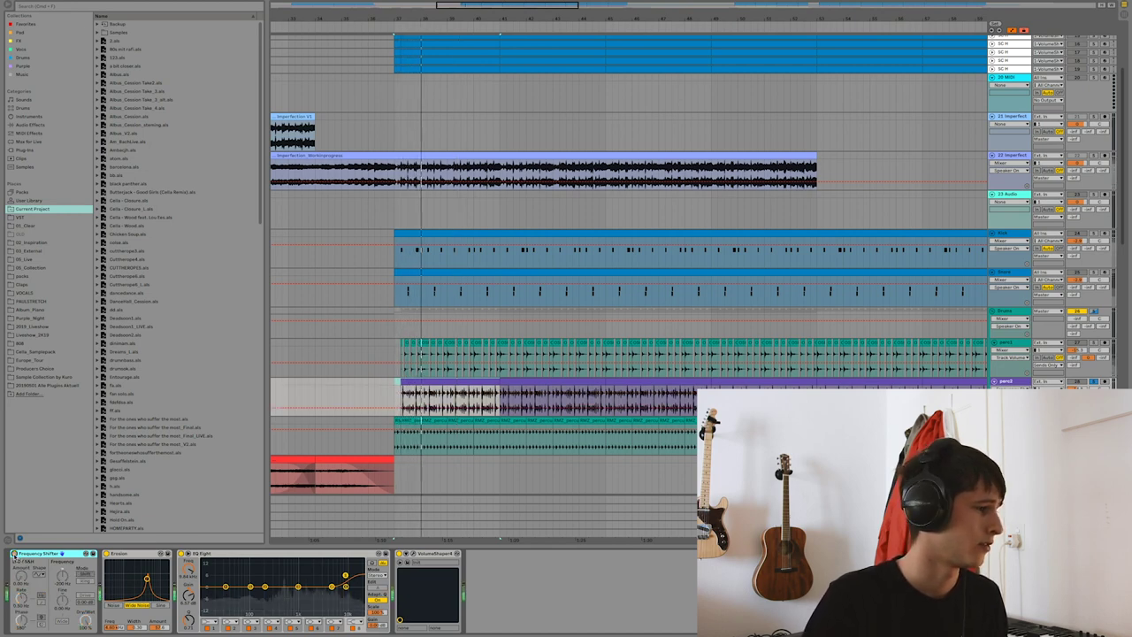
left_click(14, 554)
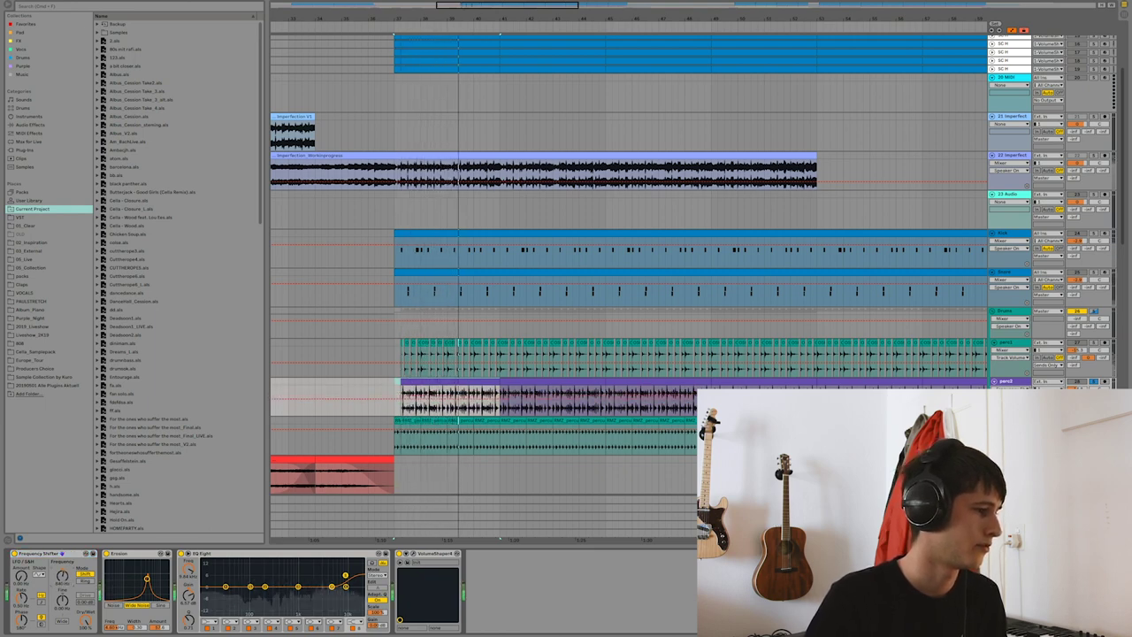
key("space")
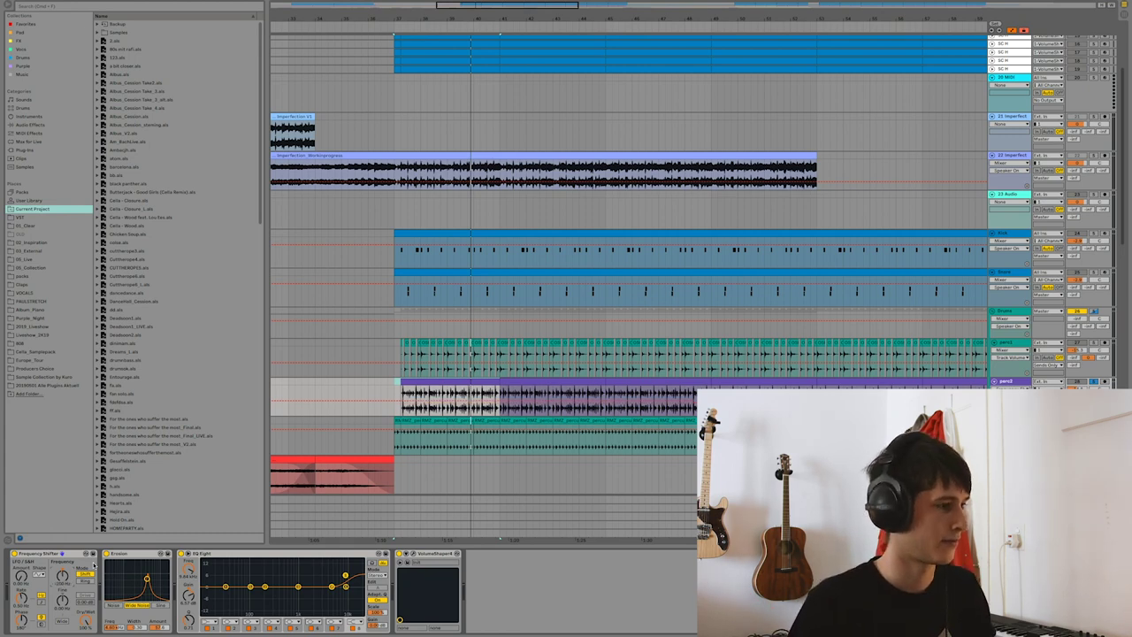
Play the teal percussion layer below the purple track from bar 37, adding the Kick and Snare tracks to the solo.
scroll(407, 401, "down", 1)
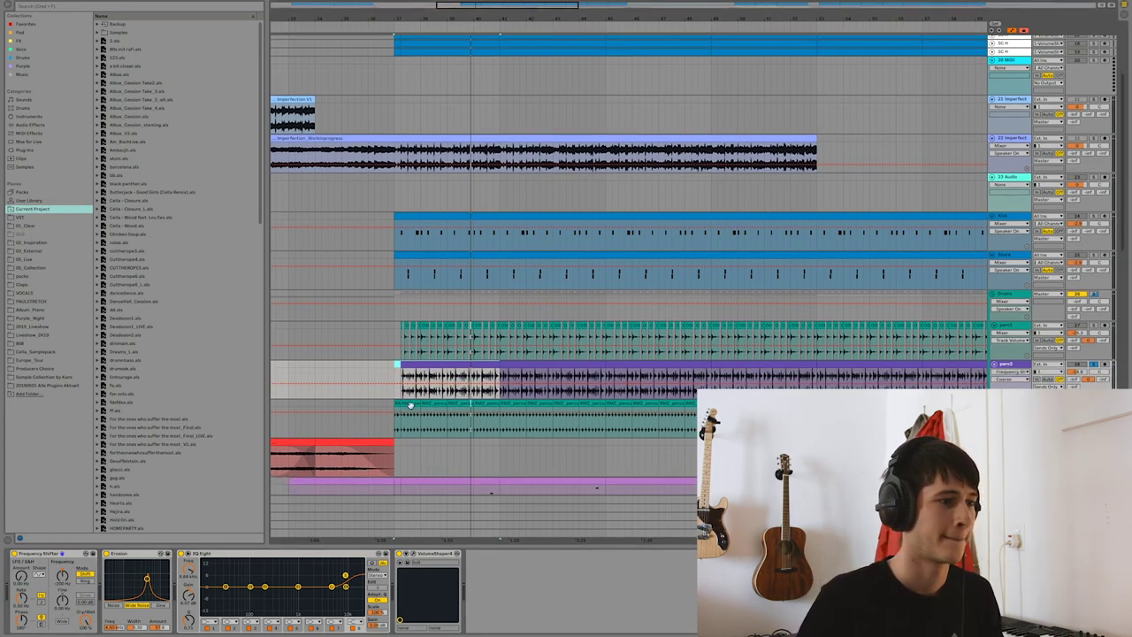
left_click(410, 405)
key("space")
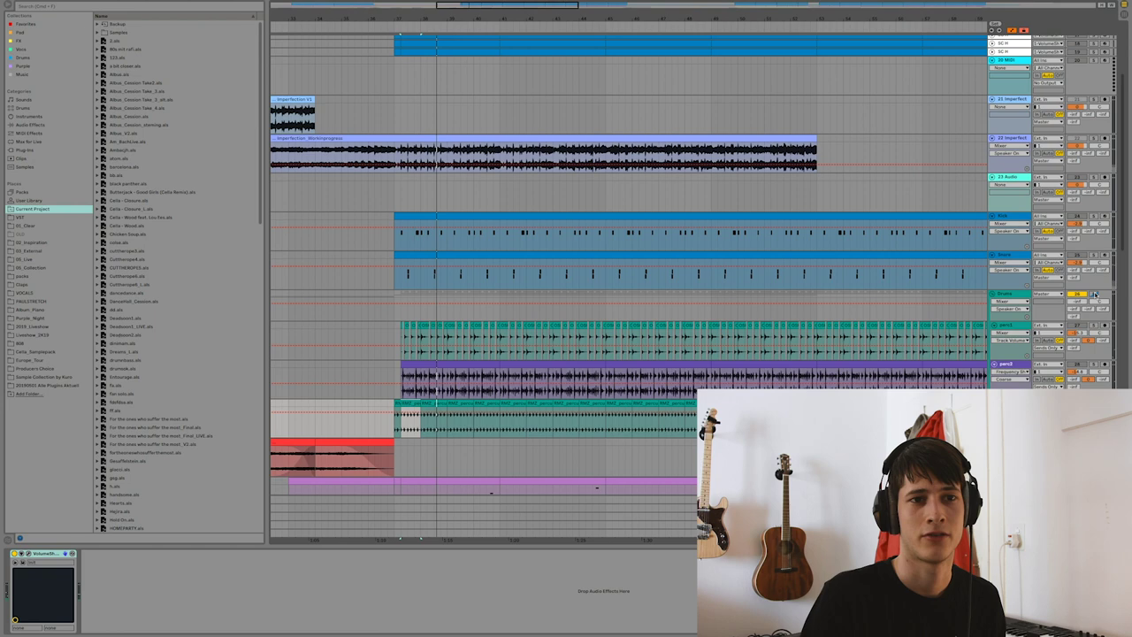
left_click(1094, 217)
left_click(1093, 255)
key("space")
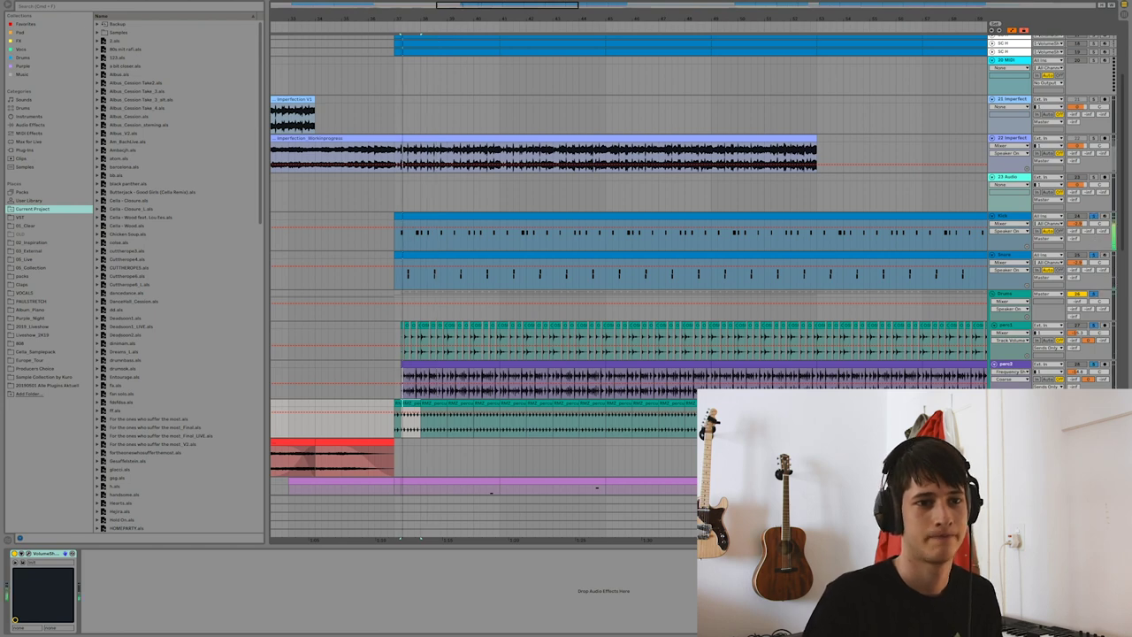
Solo the red audio track below the percussion, play parts of its clips, and return to the long stretch between the drum sections.
left_click_drag(449, 6, 449, 1)
left_click_drag(520, 19, 720, 4)
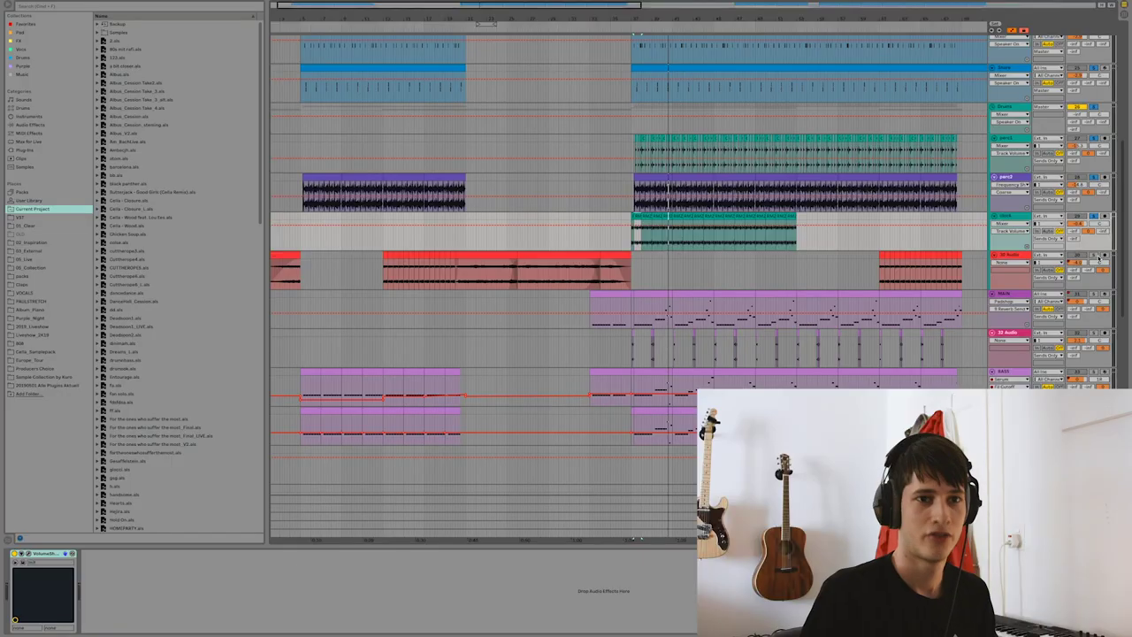
left_click_drag(524, 5, 524, 54)
left_click(318, 265)
key("space")
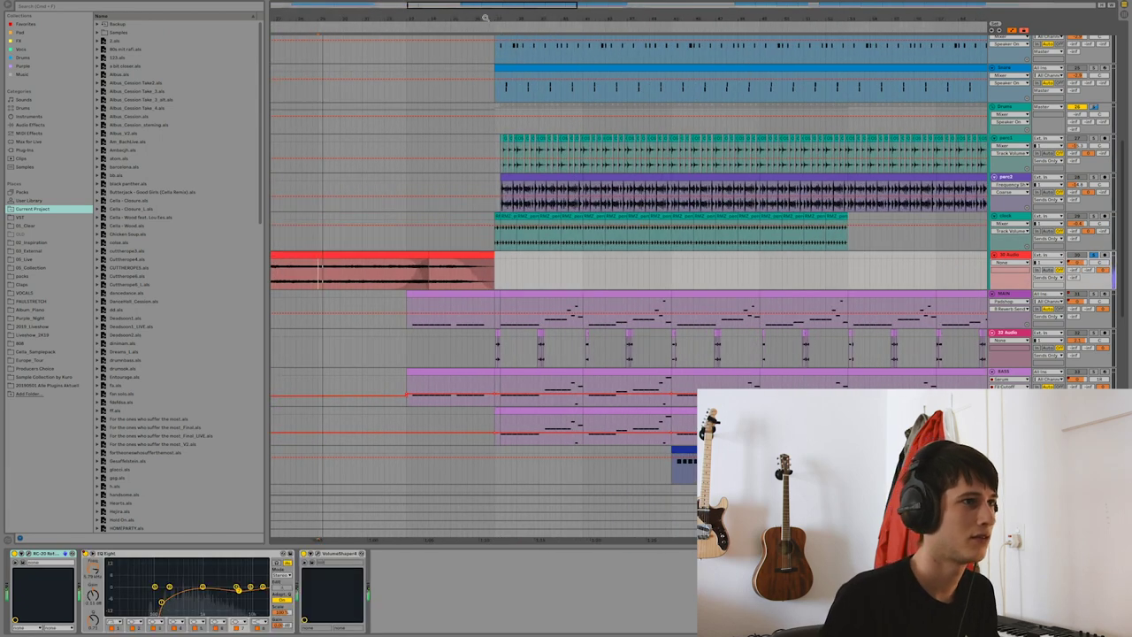
left_click_drag(478, 6, 427, 6)
scroll(432, 263, "left", 3)
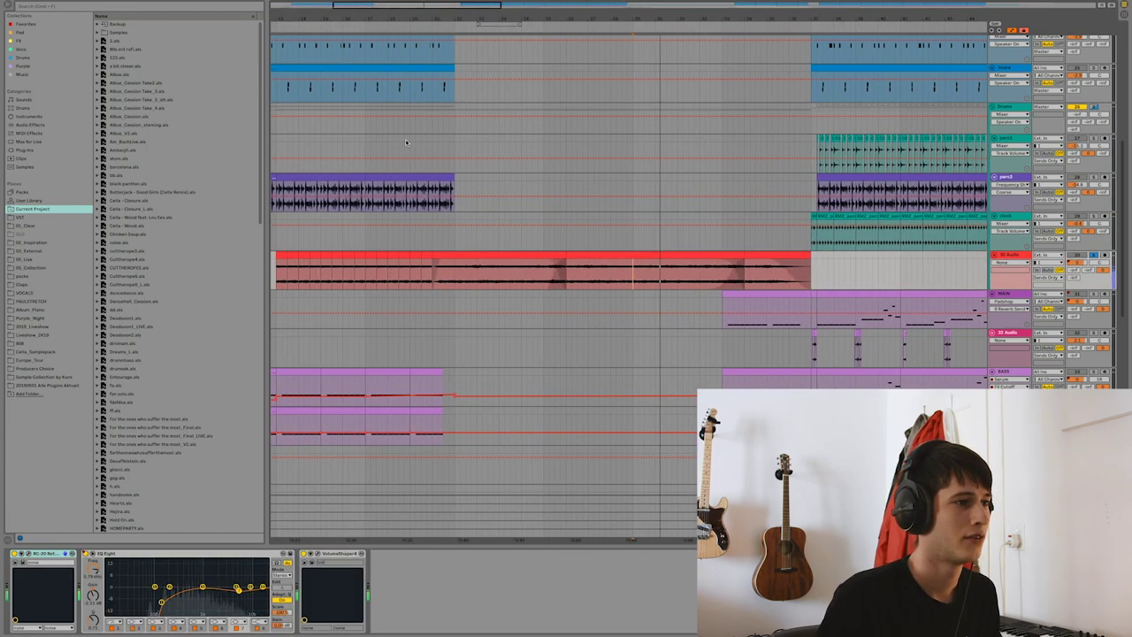
scroll(502, 183, "left", 6)
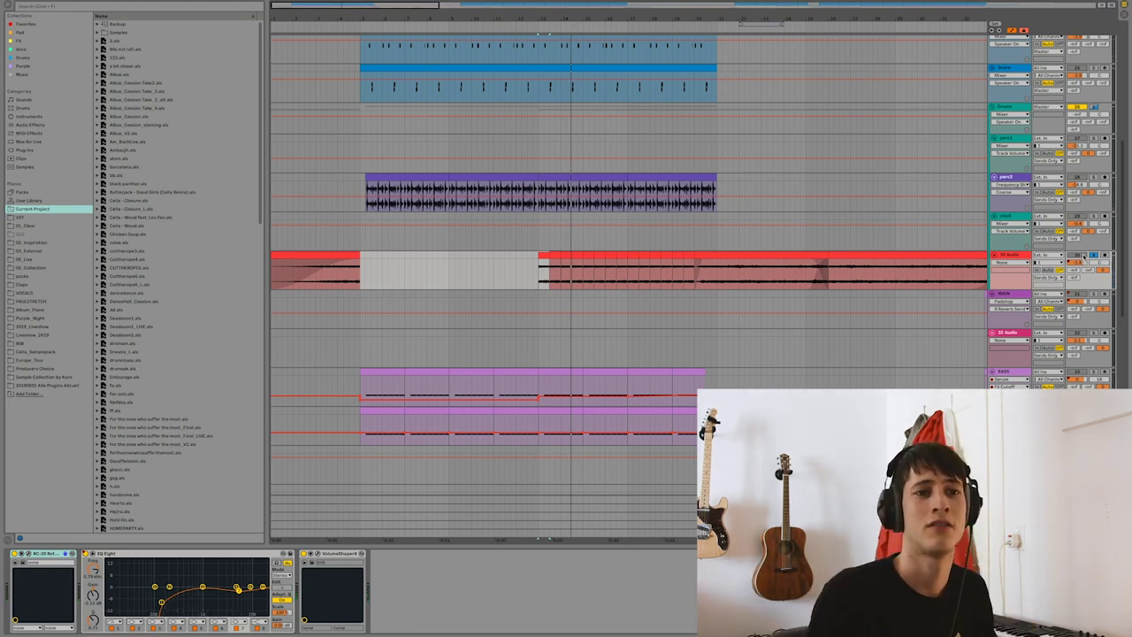
key("space")
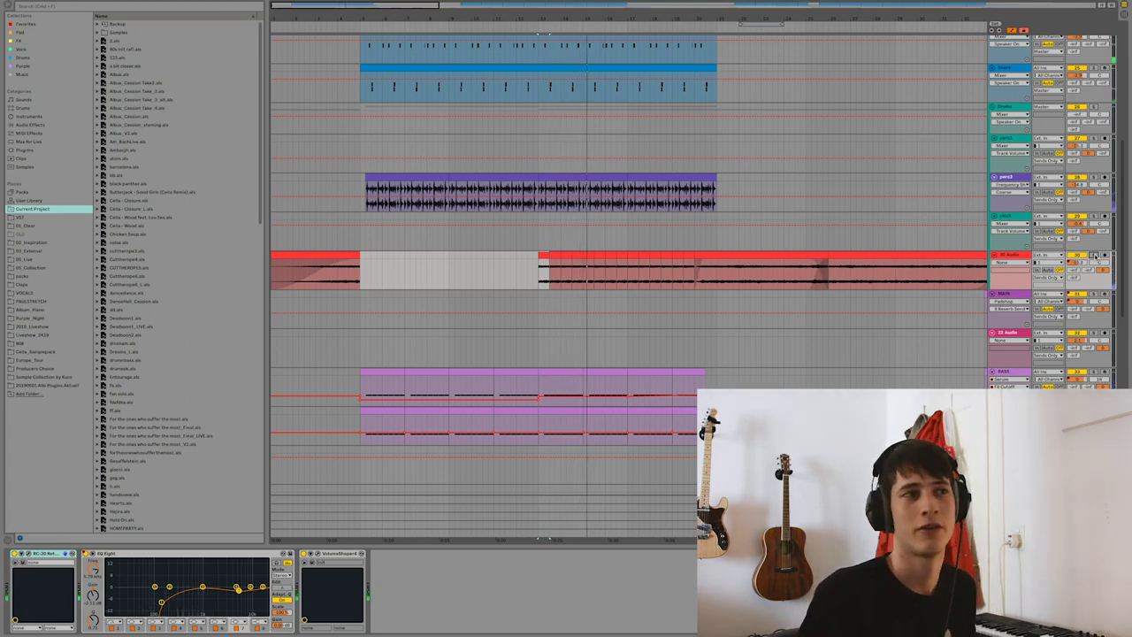
scroll(446, 261, "right", 5)
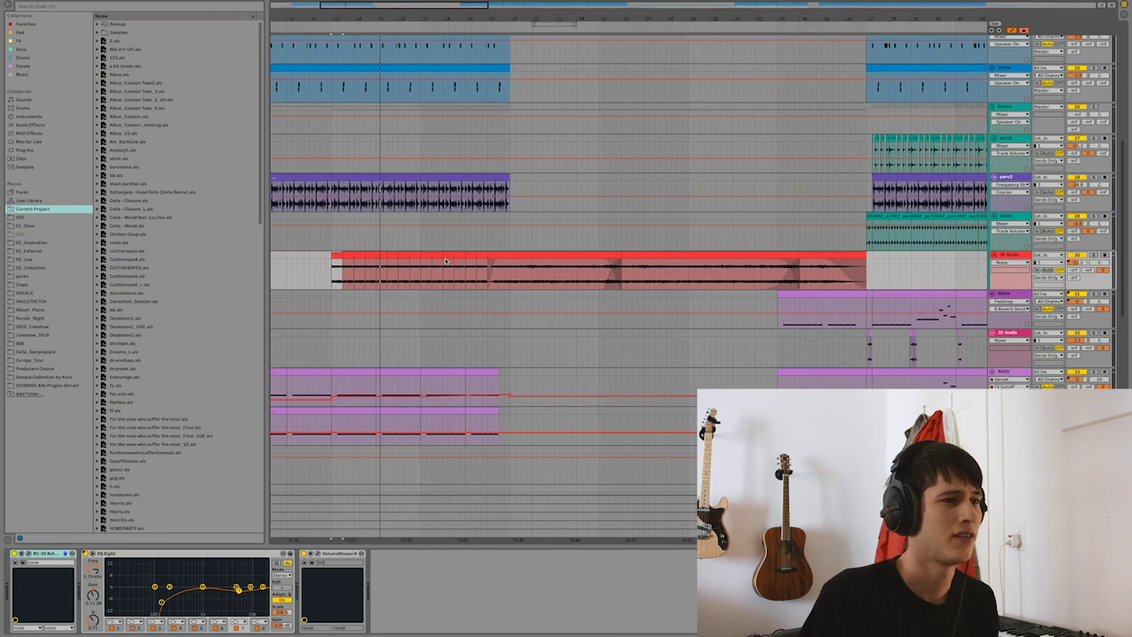
left_click(540, 273)
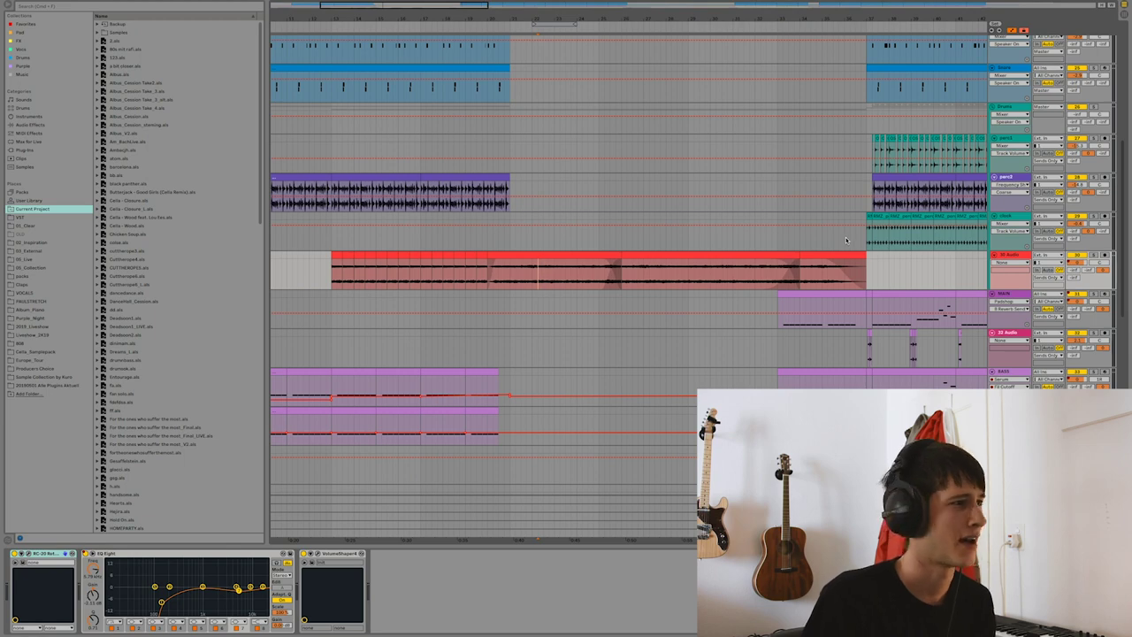
Insert a MIDI track below the MAIN track and load the Padshop VST instrument on it.
right_click(1019, 257)
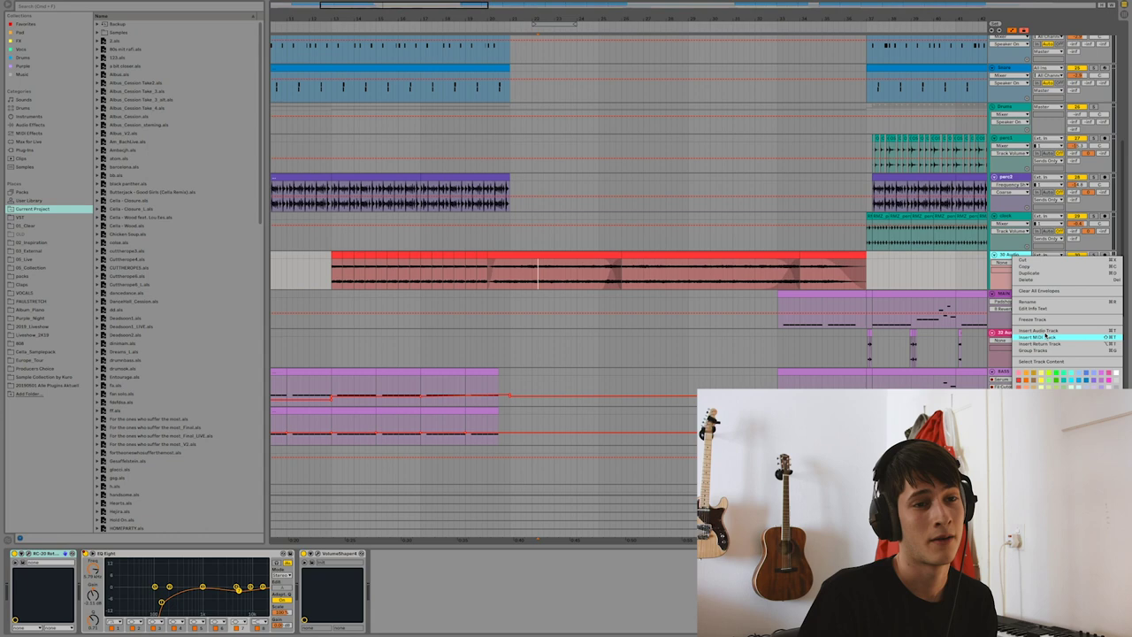
left_click(1047, 337)
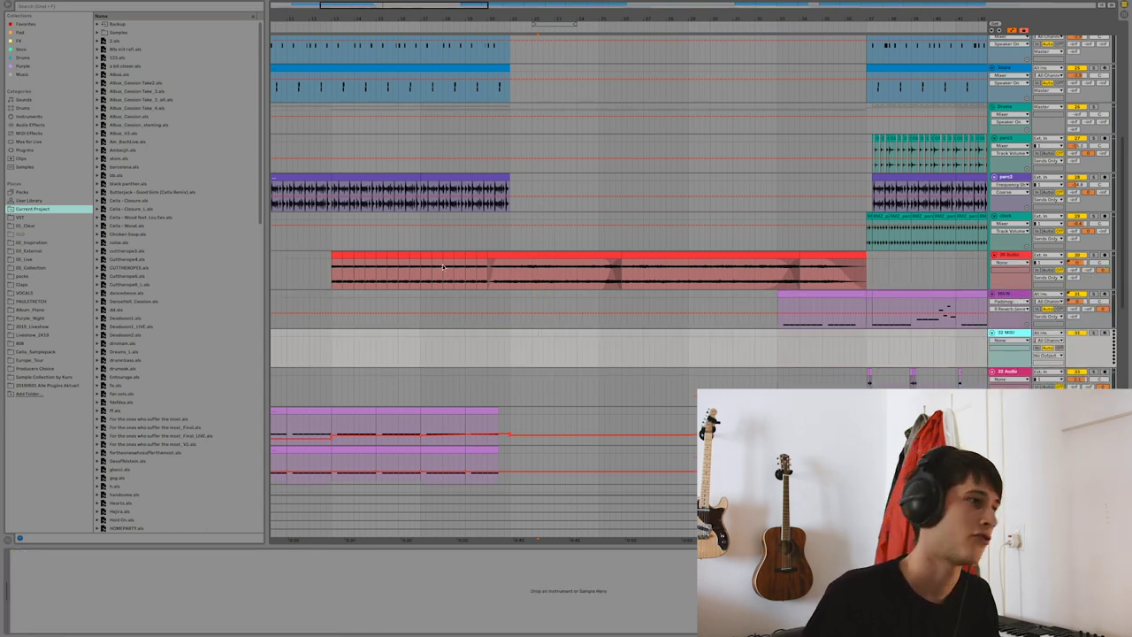
left_click(32, 151)
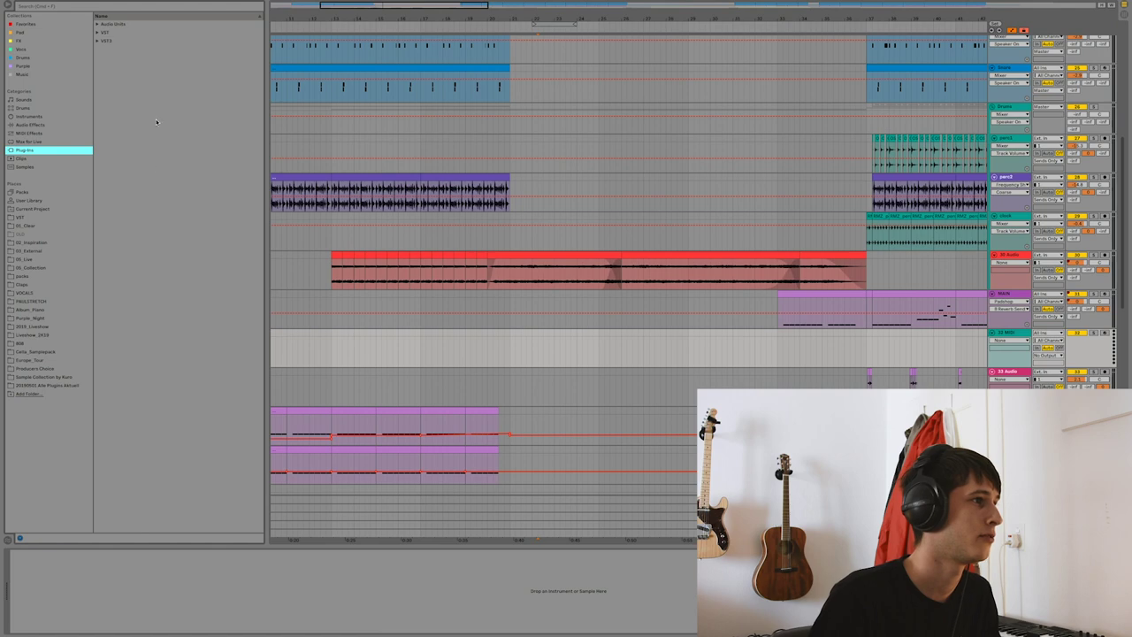
left_click(101, 34)
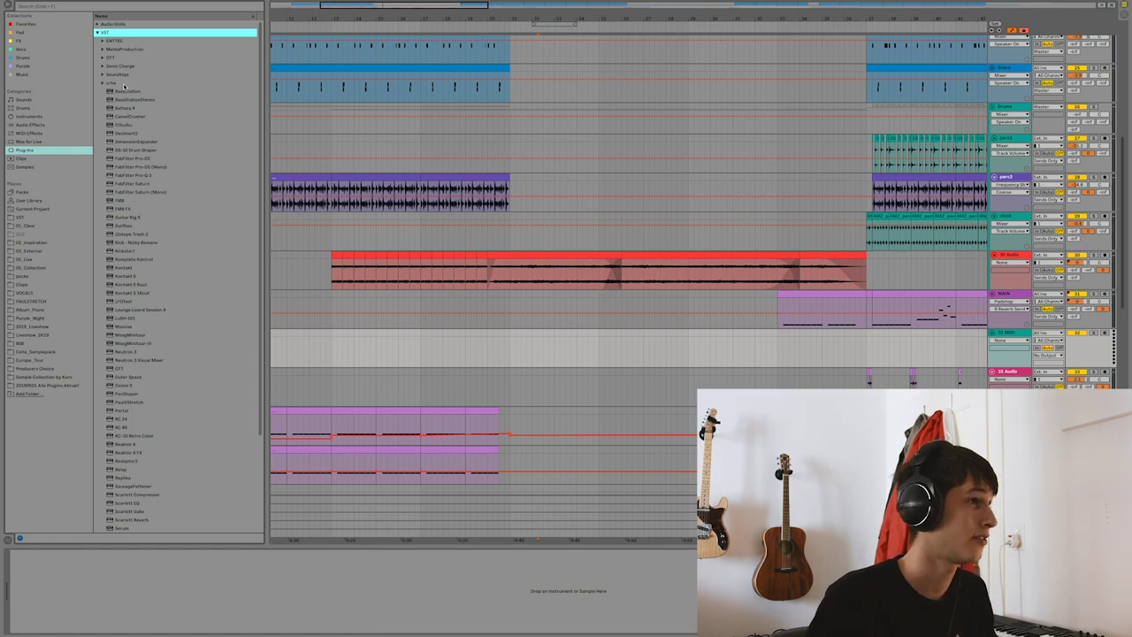
left_click(108, 6)
type("padshop")
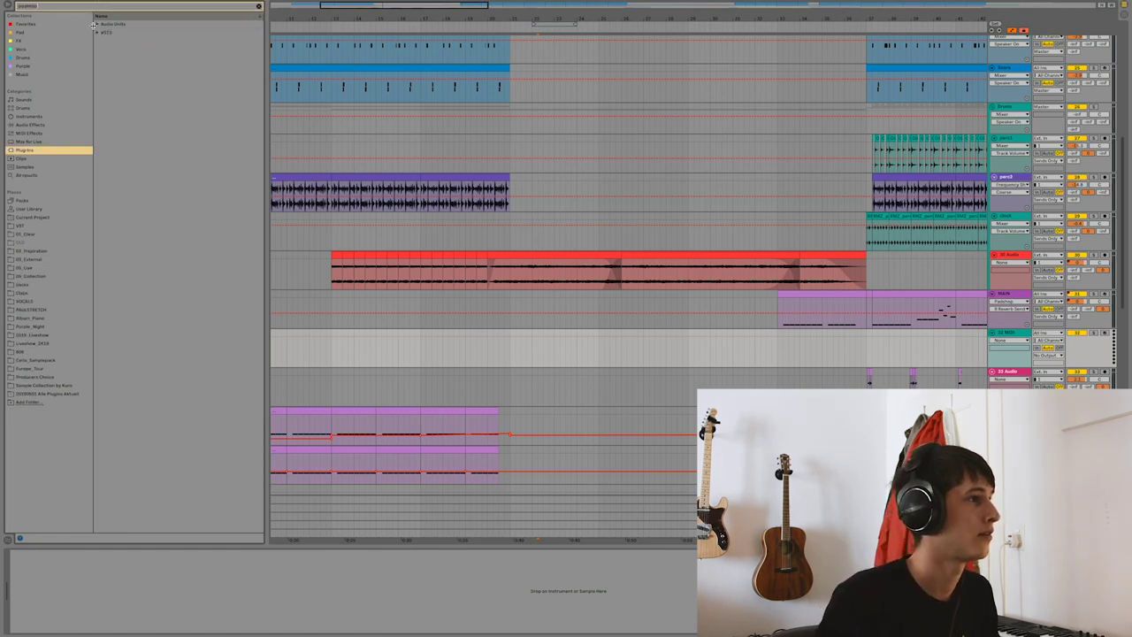
left_click(98, 32)
left_click(103, 40)
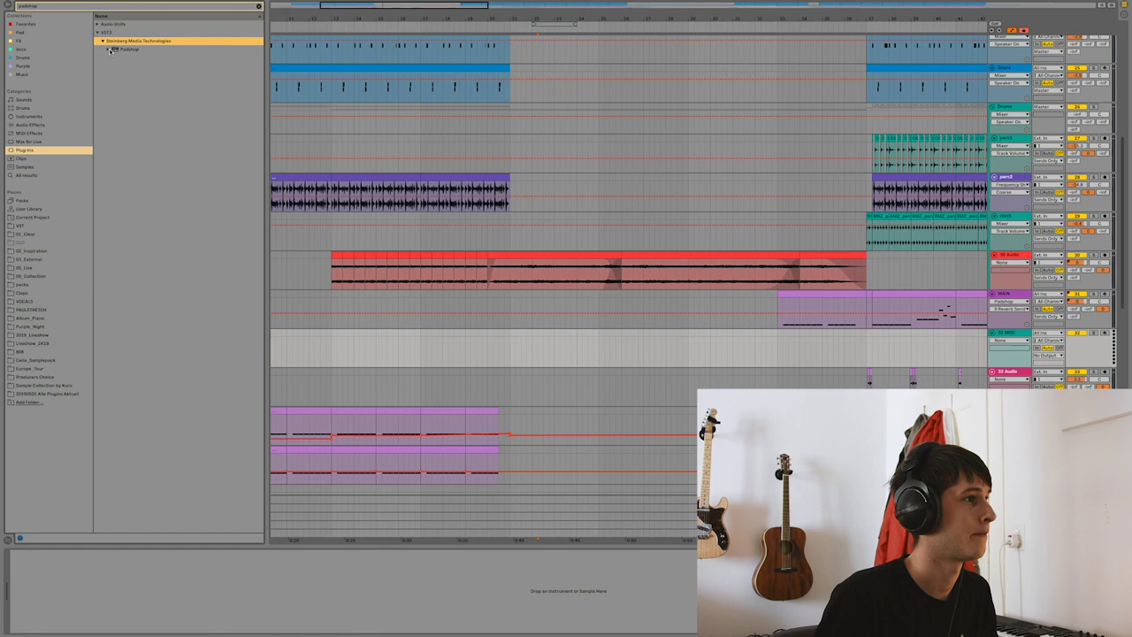
left_click_drag(121, 49, 823, 350)
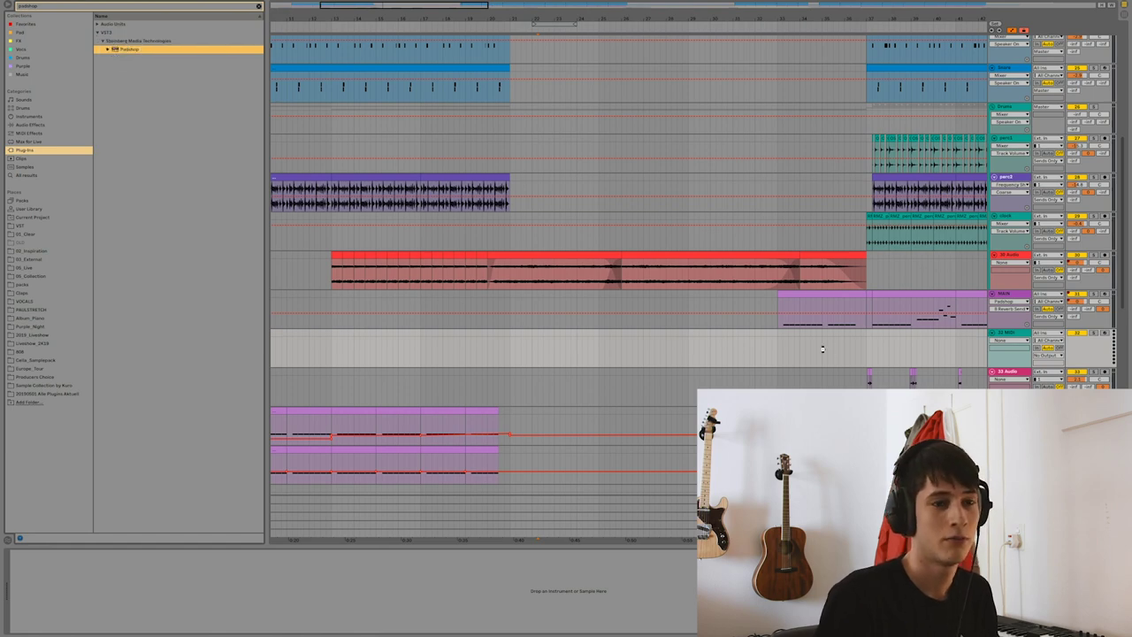
key("Return")
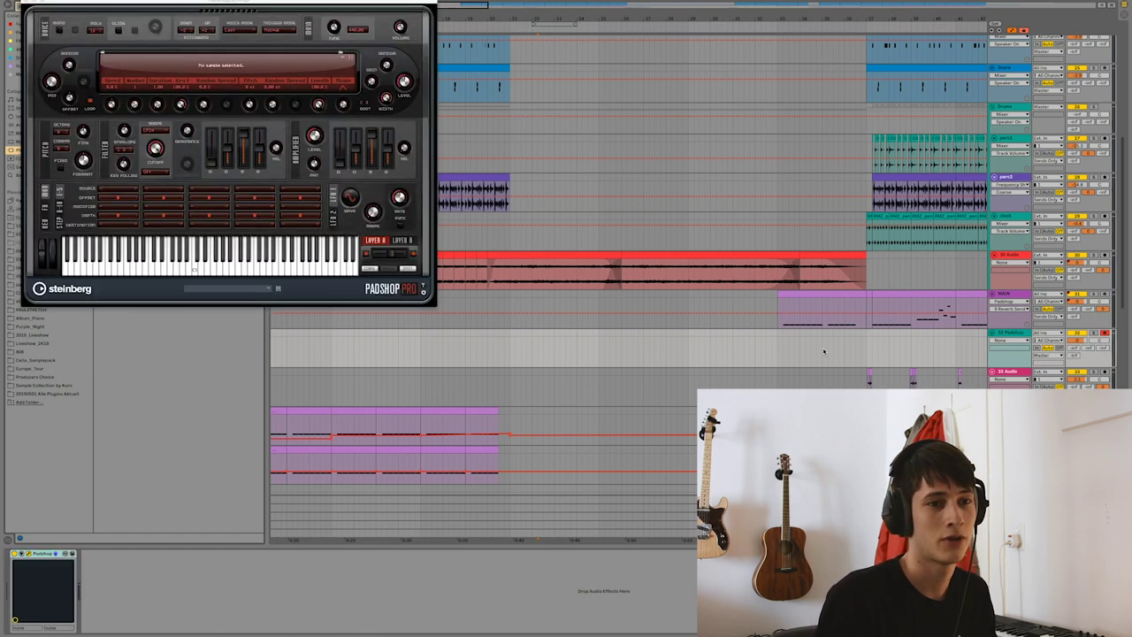
left_click_drag(210, 2, 475, 142)
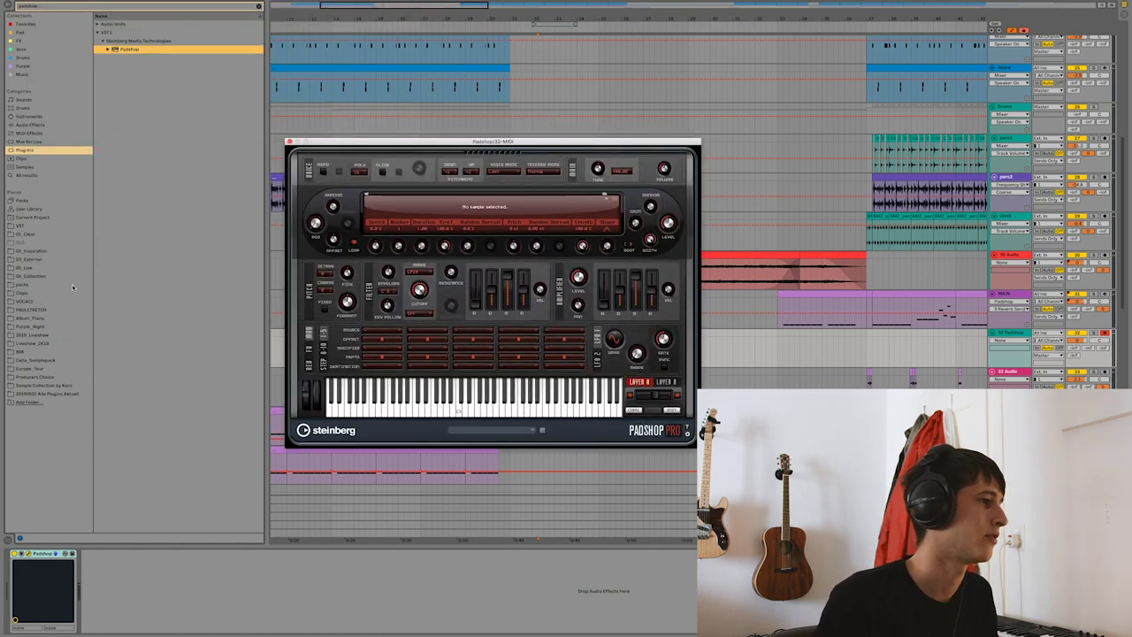
Preview the Guitar_2 loop from the Inspiration folder's Melodic subfolder and load it into Padshop.
left_click(40, 235)
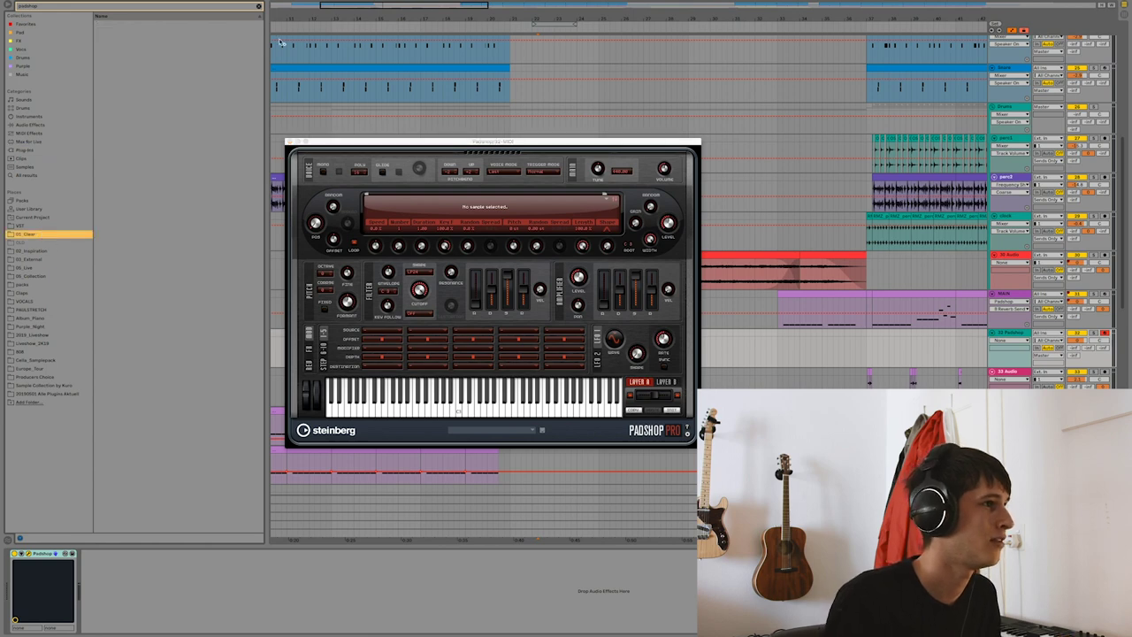
left_click(259, 6)
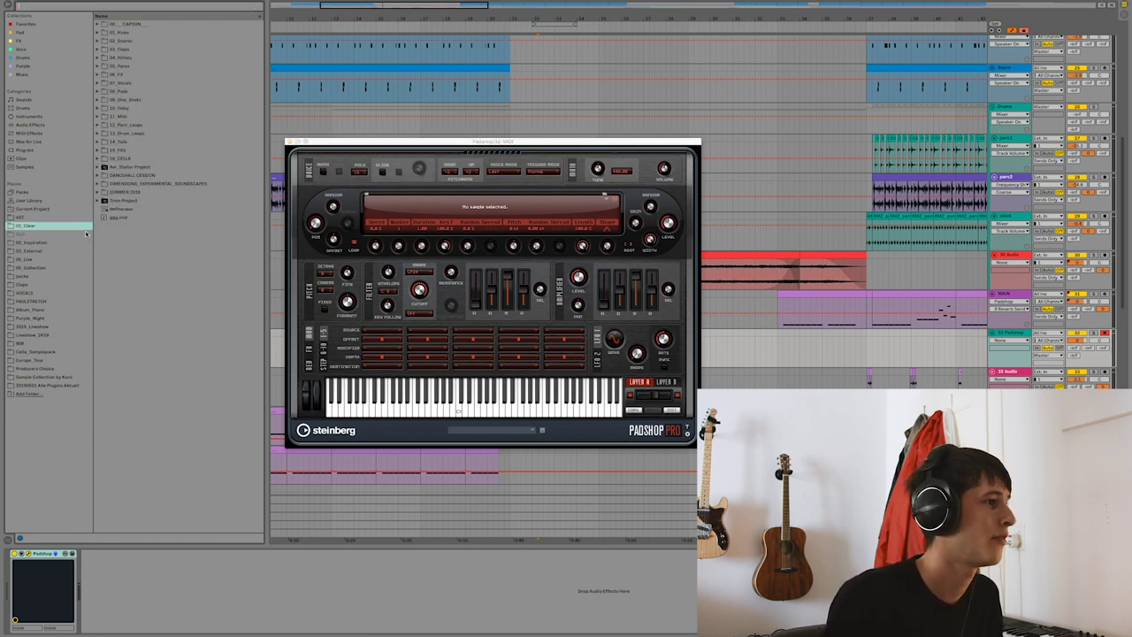
left_click(40, 243)
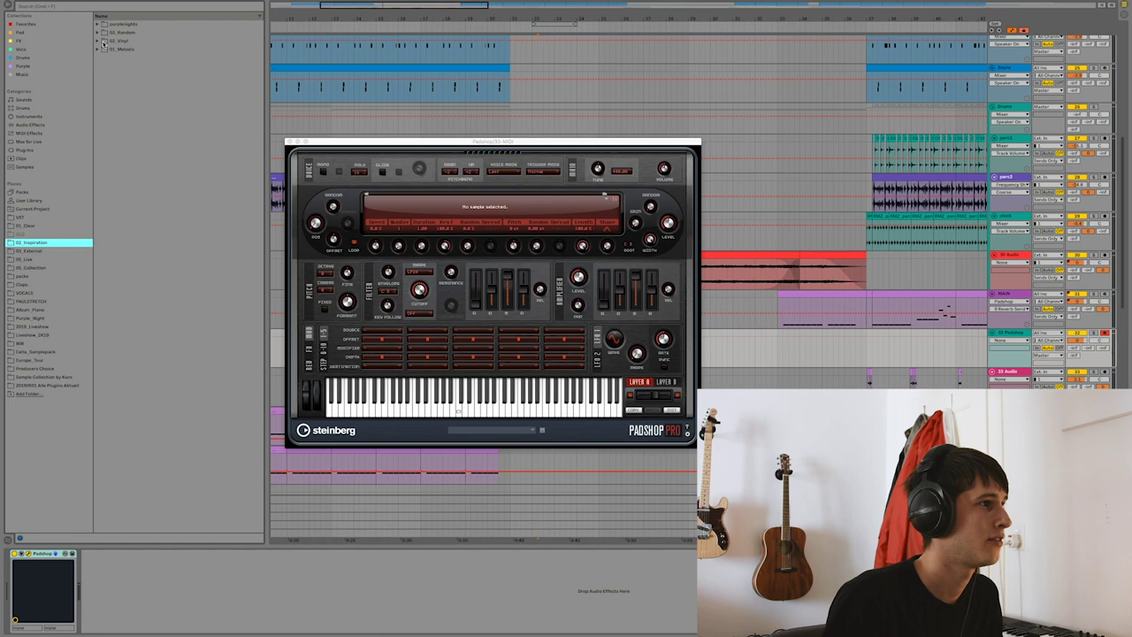
left_click(98, 49)
left_click(158, 394)
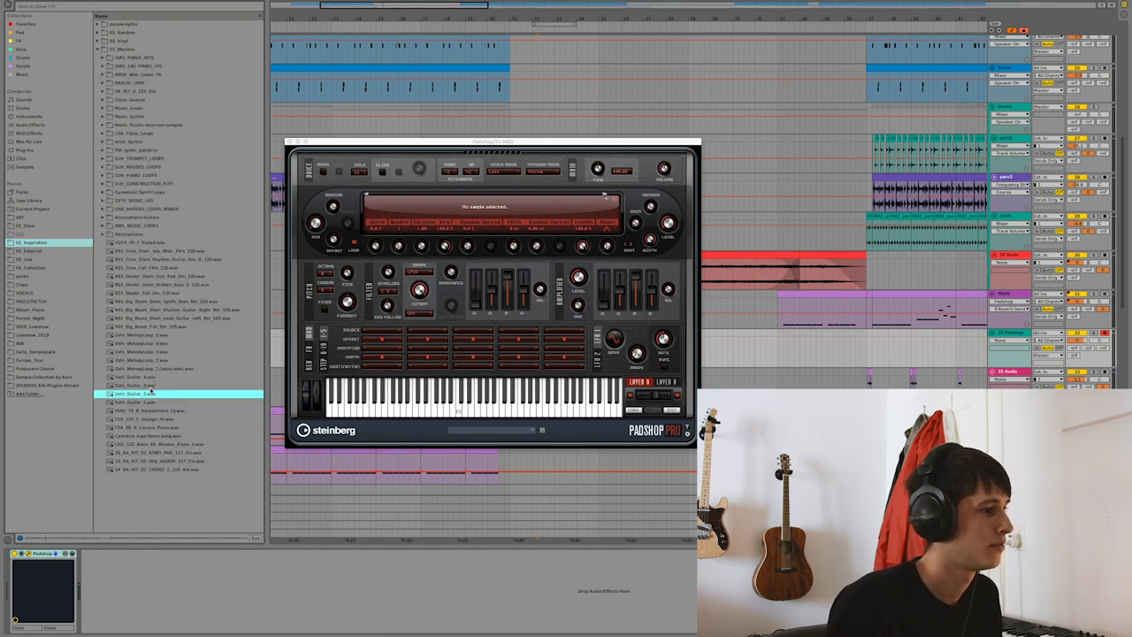
left_click_drag(146, 396, 498, 213)
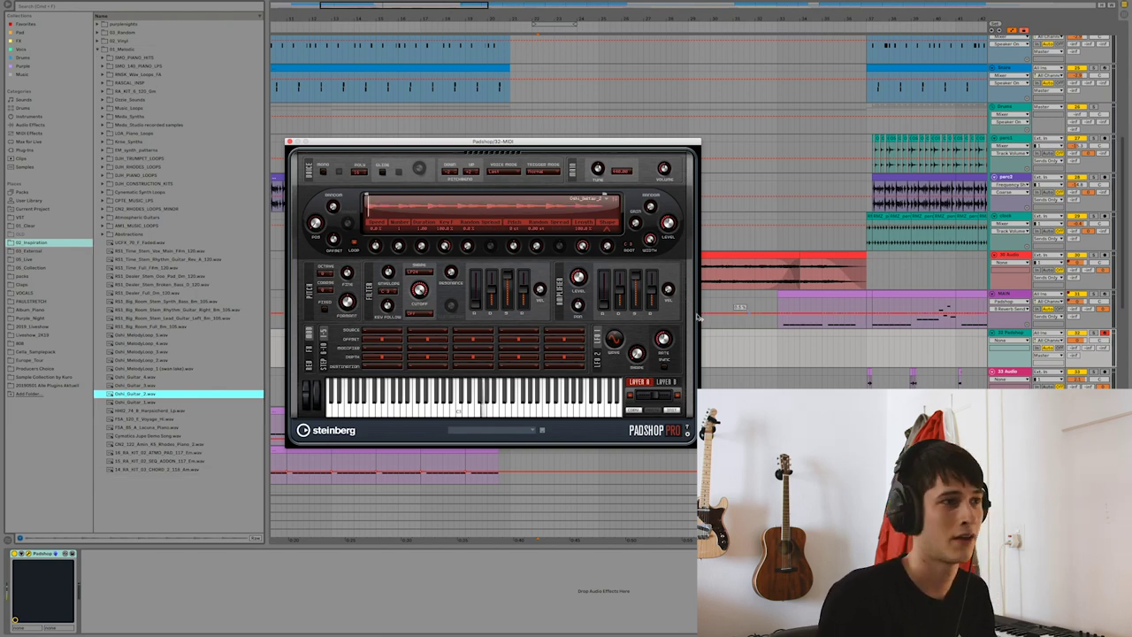
Adjust Padshop's grain settings, with a duration of 77.20, and shorten the sample's playback range to its opening section.
left_click(317, 206)
left_click_drag(317, 205, 323, 190)
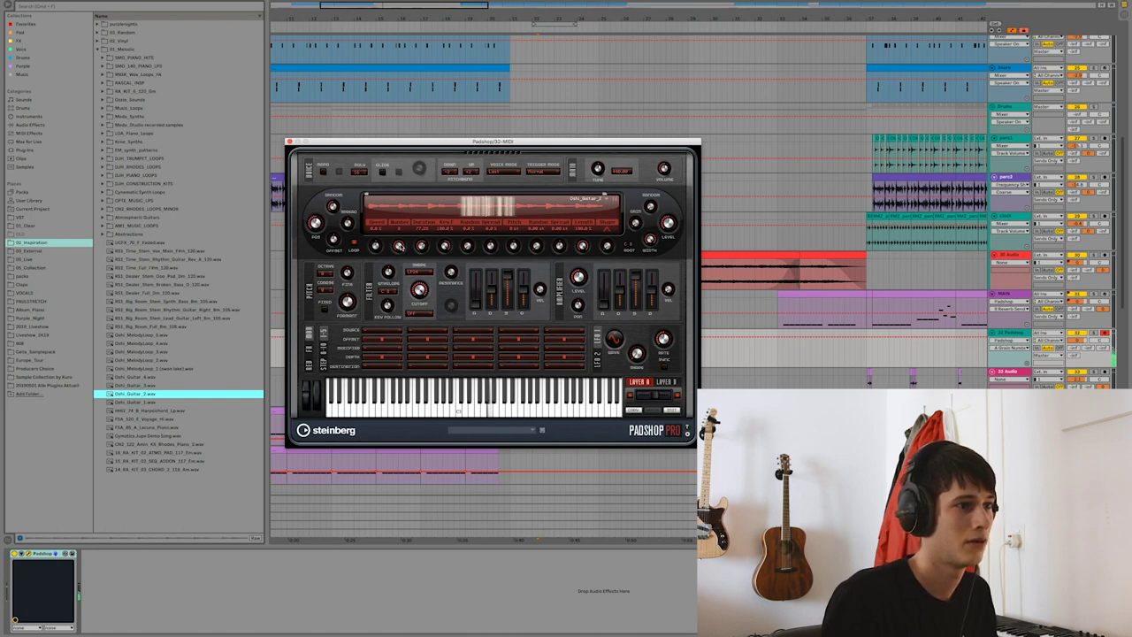
left_click(394, 192)
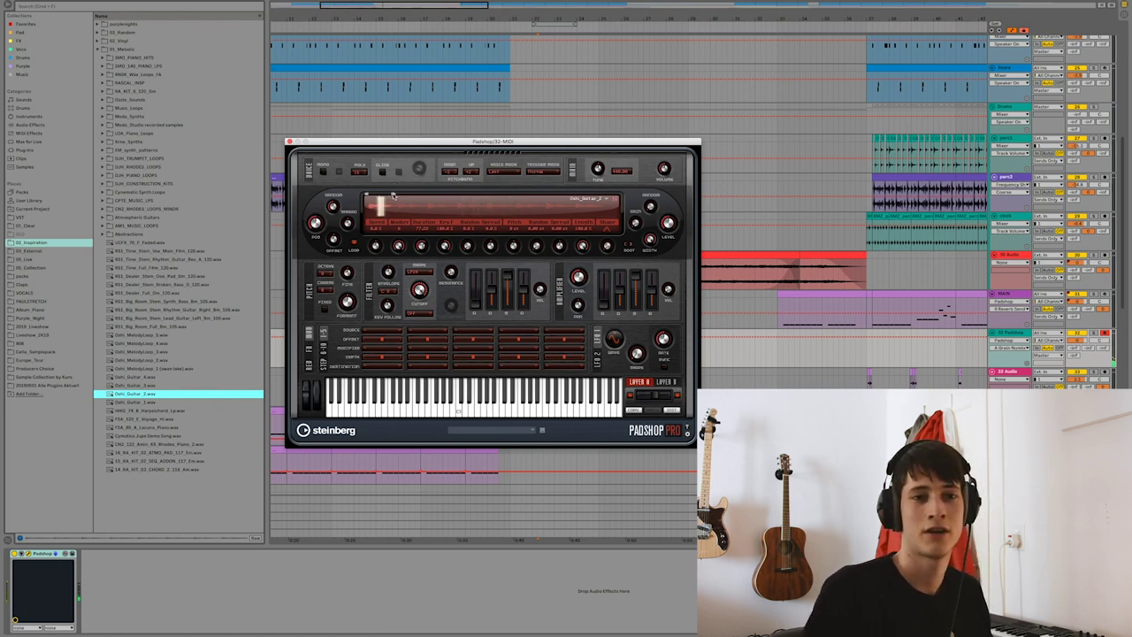
Remove the Padshop device and delete the MIDI track it was loaded on.
left_click(38, 554)
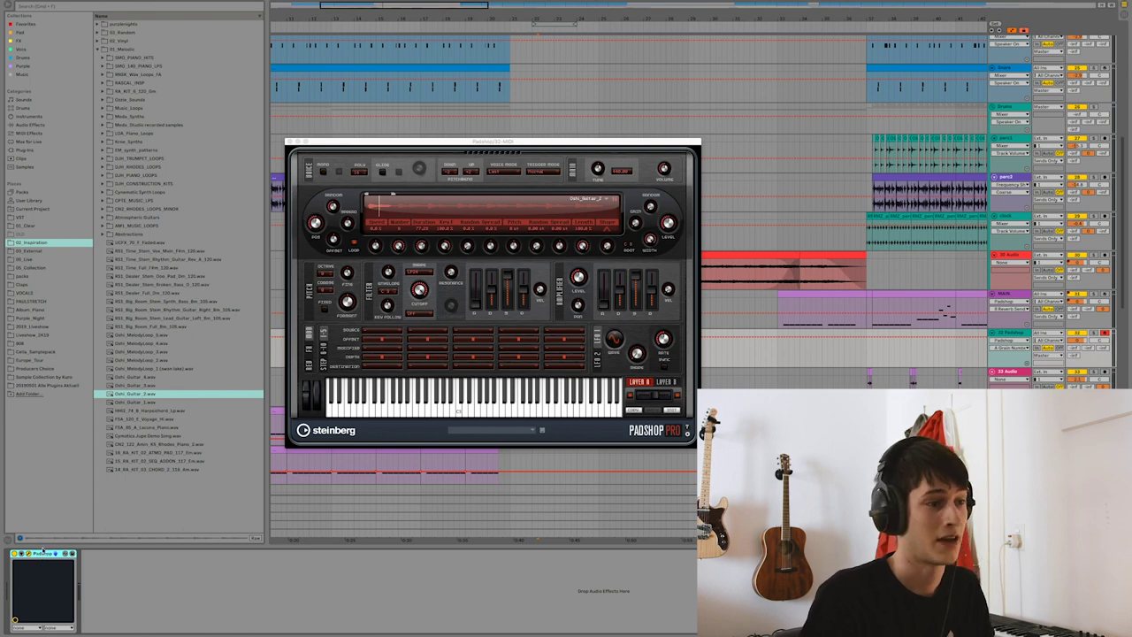
key("Delete")
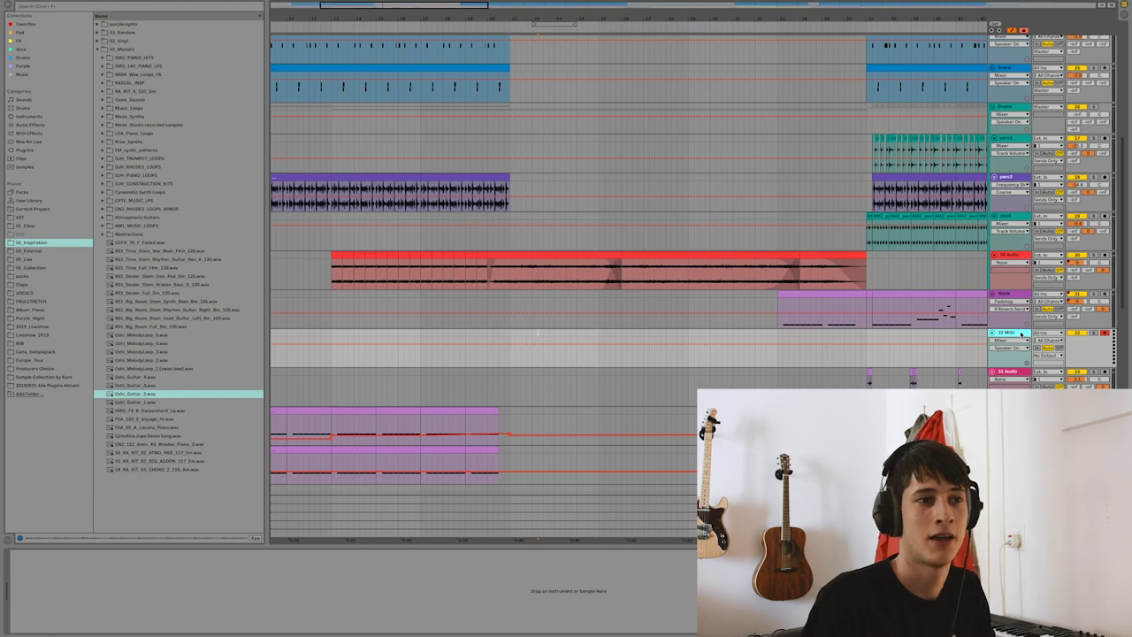
key("Delete")
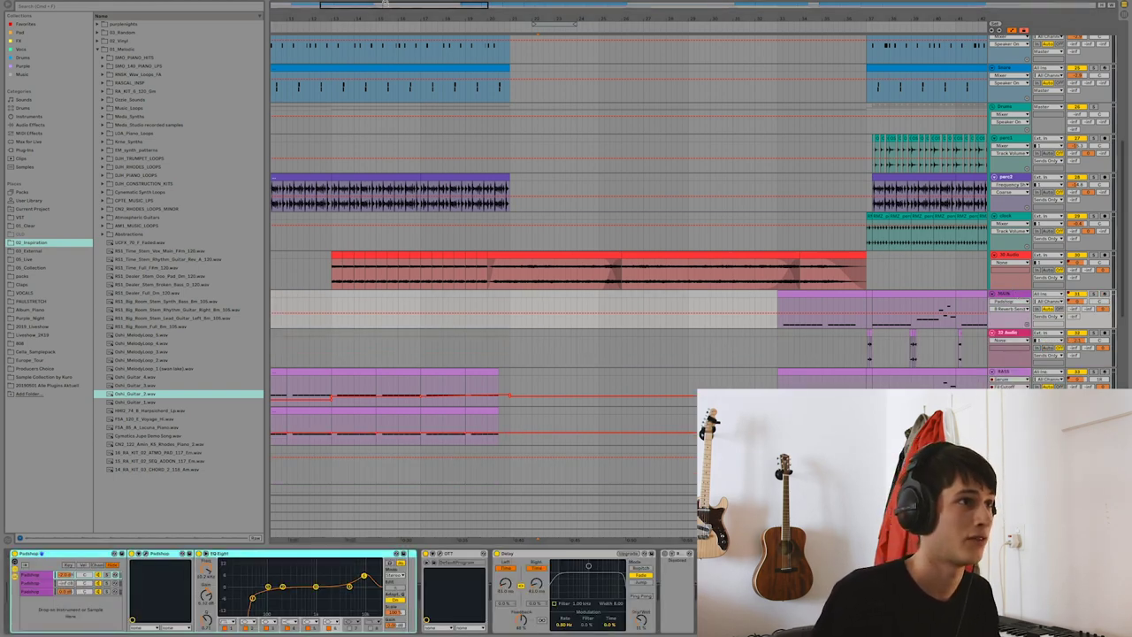
Solo the MAIN track and play its melody through the section where the drums enter.
scroll(516, 292, "right", 10)
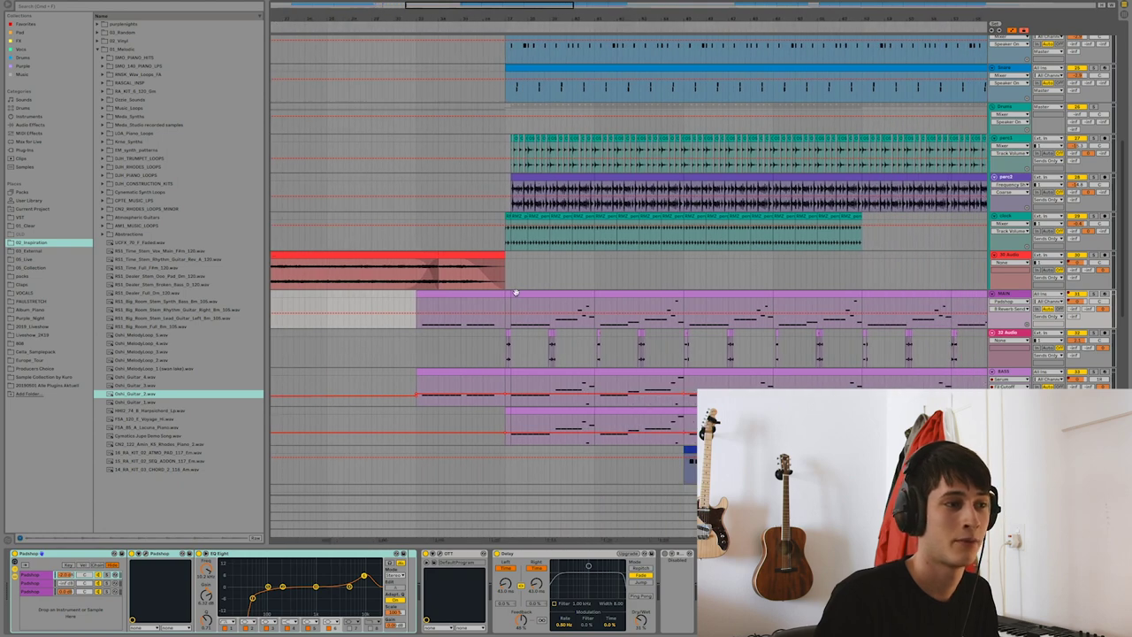
left_click(419, 324)
scroll(1080, 290, "up", 1)
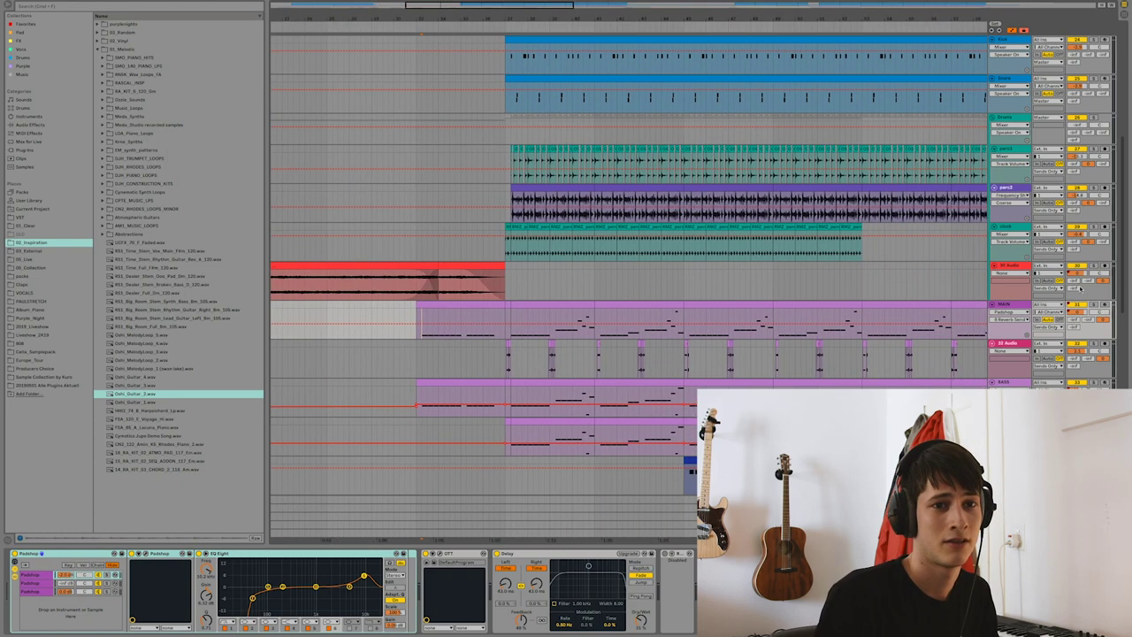
left_click(1097, 304)
key("space")
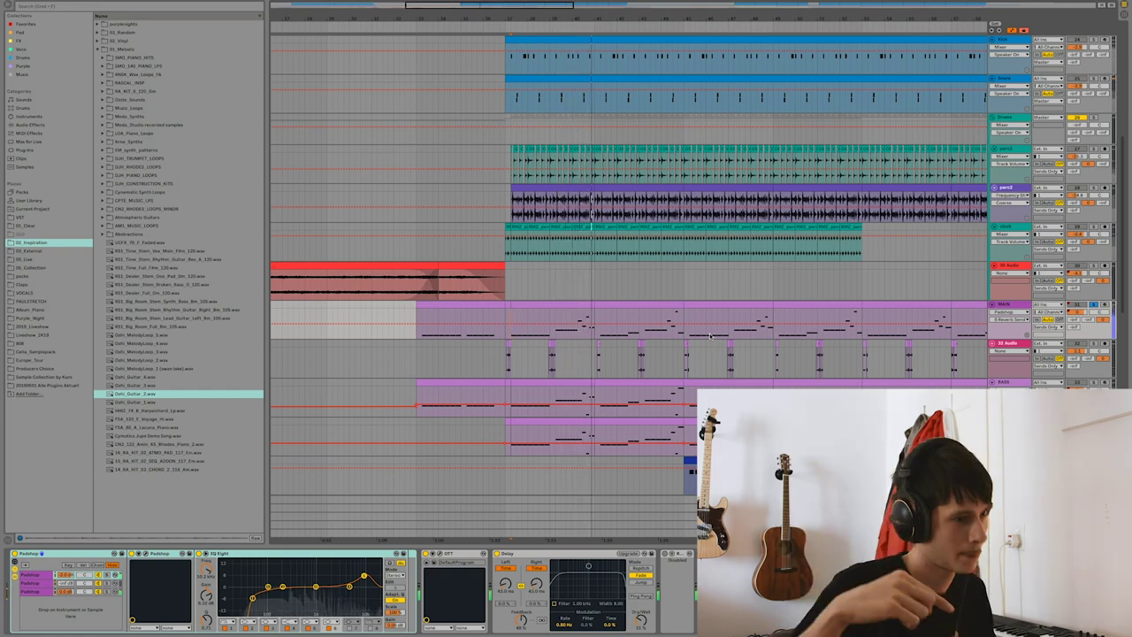
key("space")
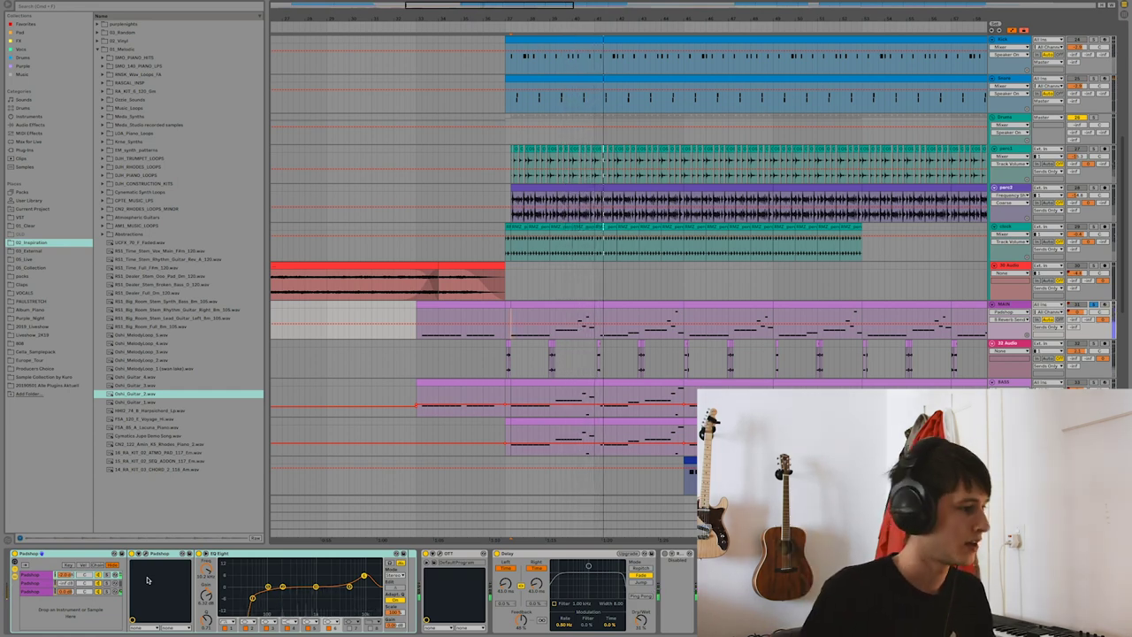
Play the MAIN melody from the drum entrance and compare the rack's first and third Padshop chains by soloing them.
left_click(40, 575)
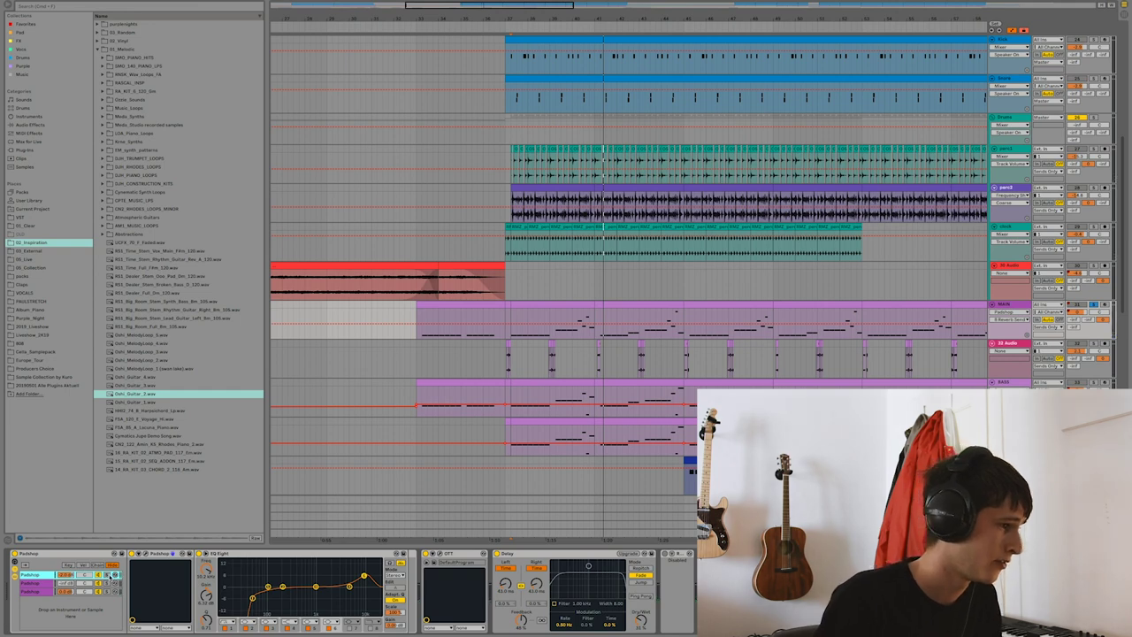
left_click(106, 575)
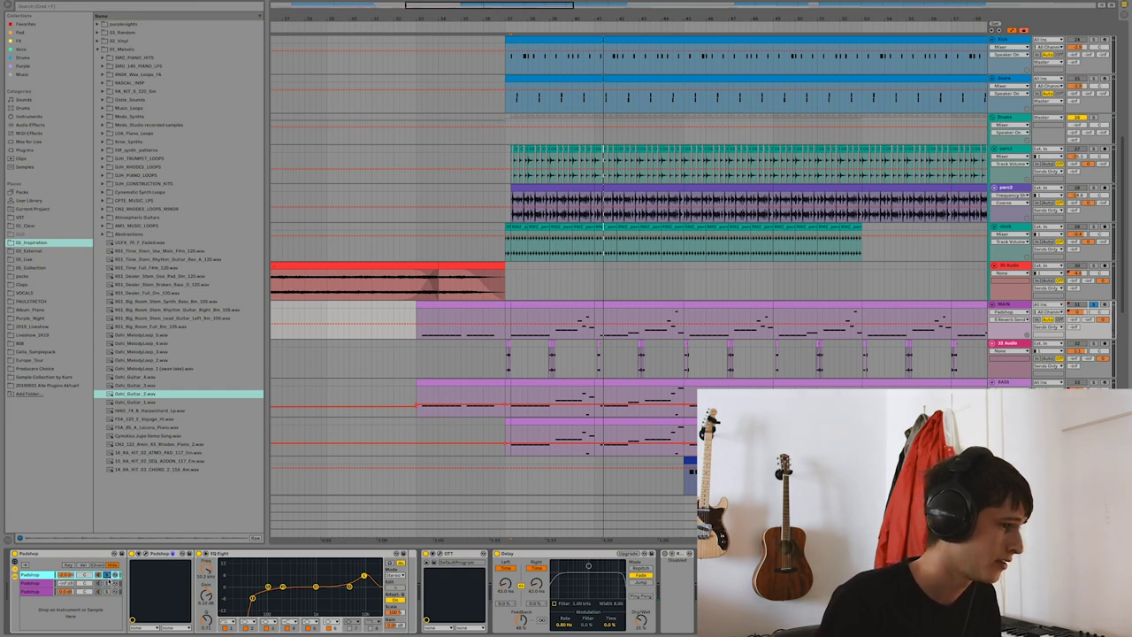
left_click(511, 334)
key("space")
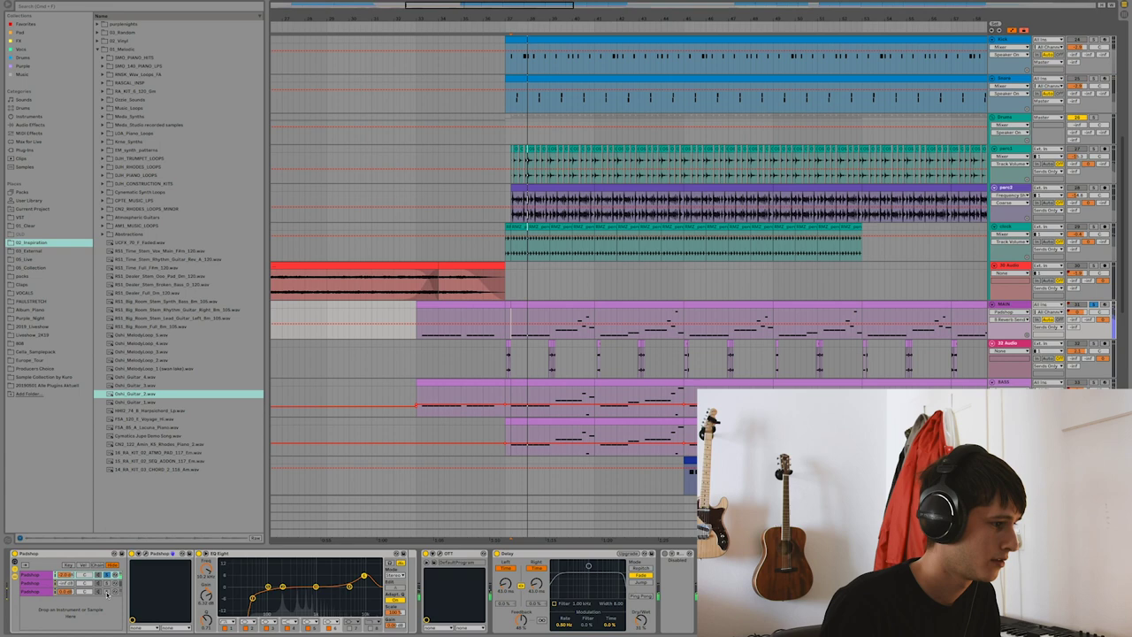
left_click(108, 592)
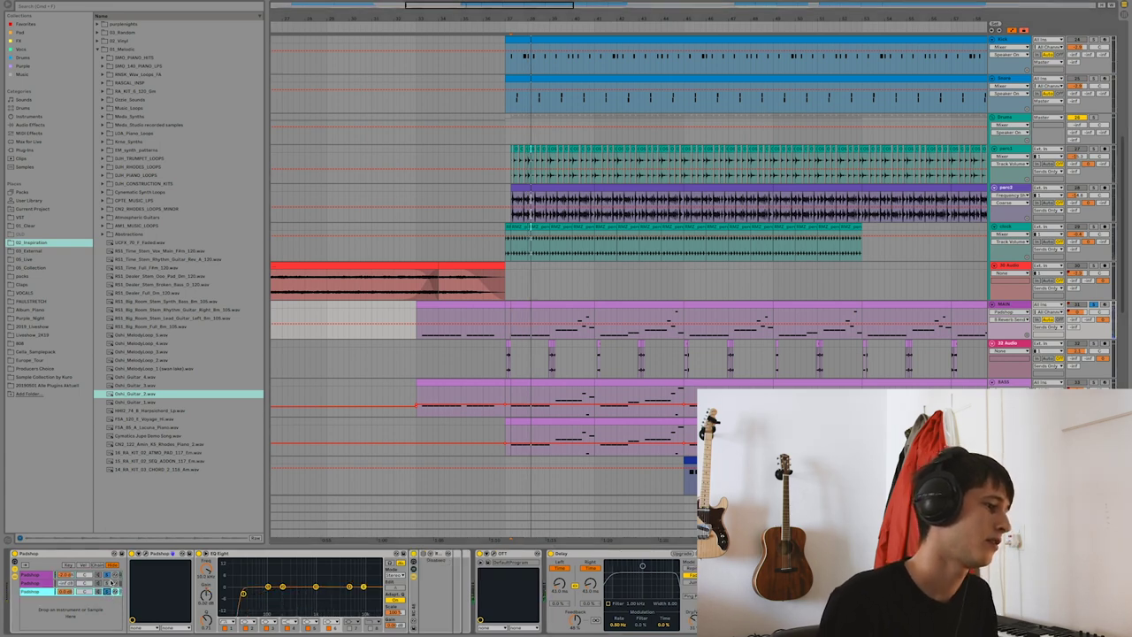
left_click(111, 576)
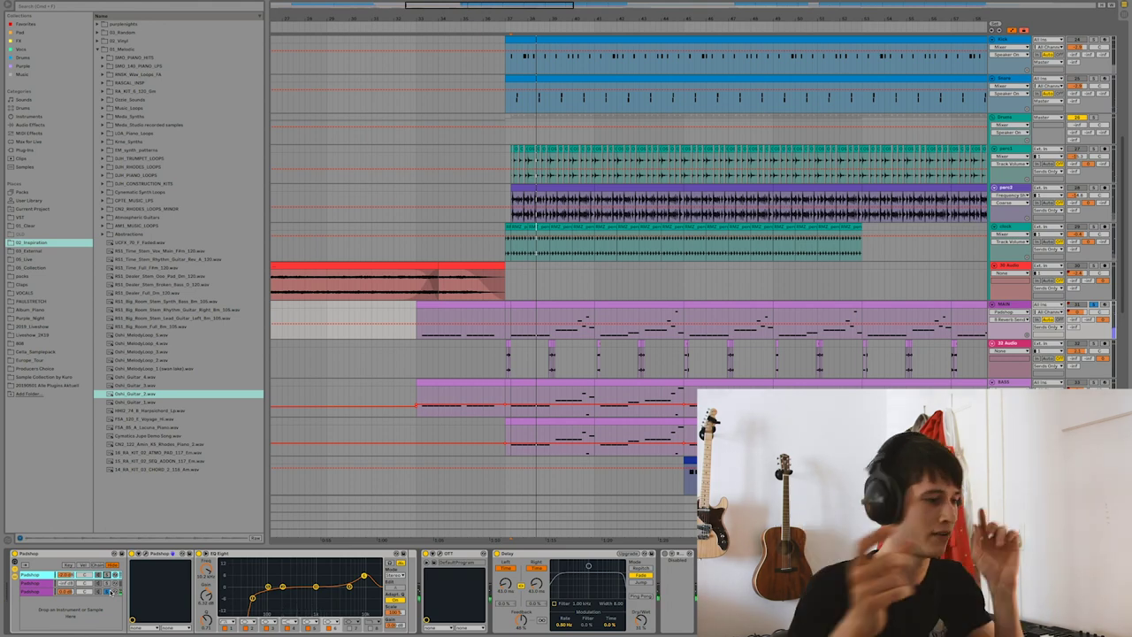
left_click(107, 591)
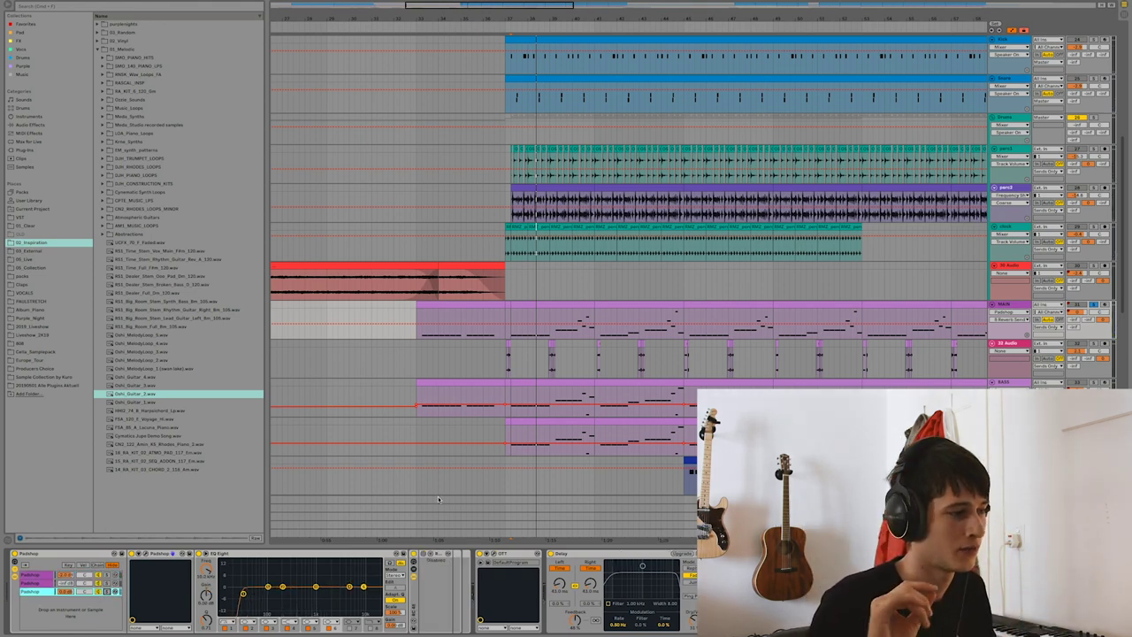
Open the first chain's Padshop, browse its built-in Synths and Waveforms samples, and close the browser and plug-in window.
left_click(46, 576)
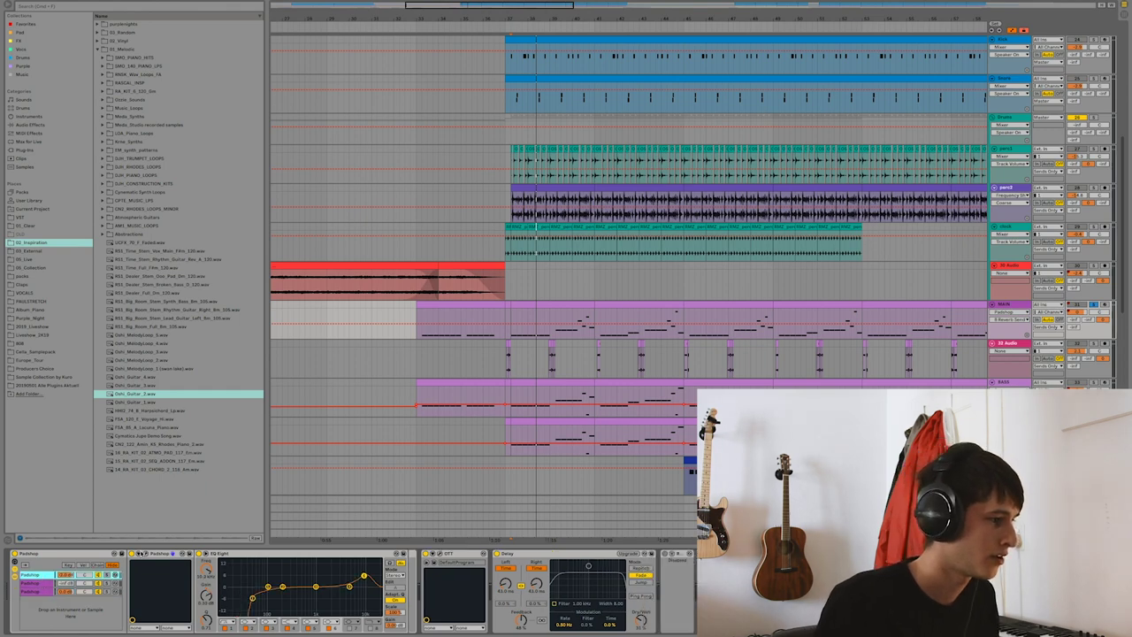
left_click(154, 553)
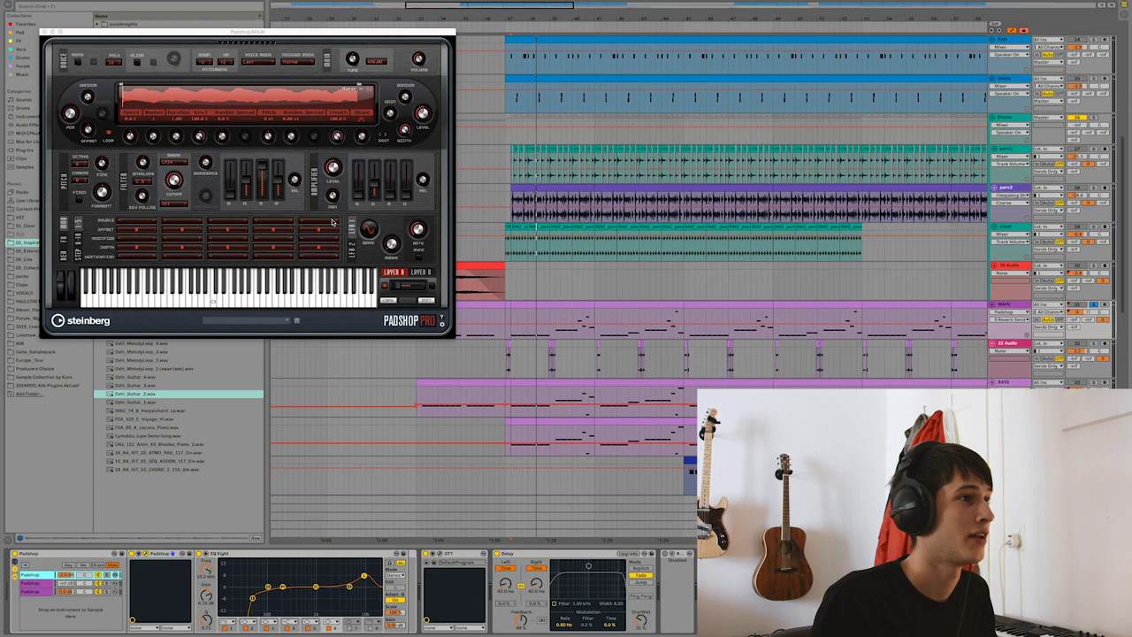
left_click(364, 92)
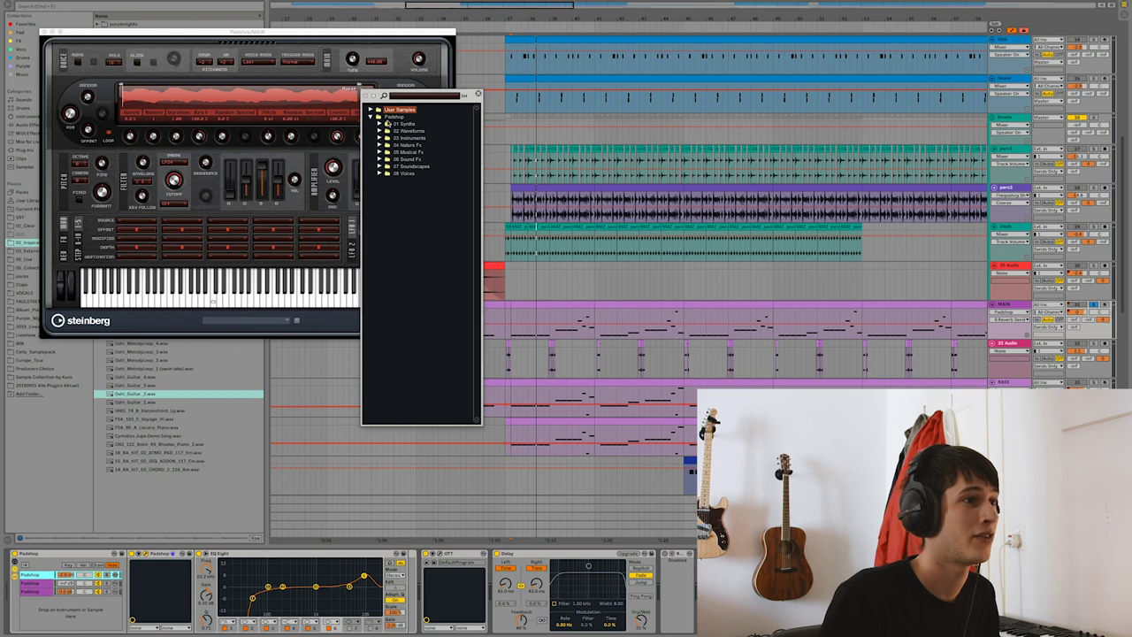
left_click(381, 124)
scroll(403, 168, "down", 10)
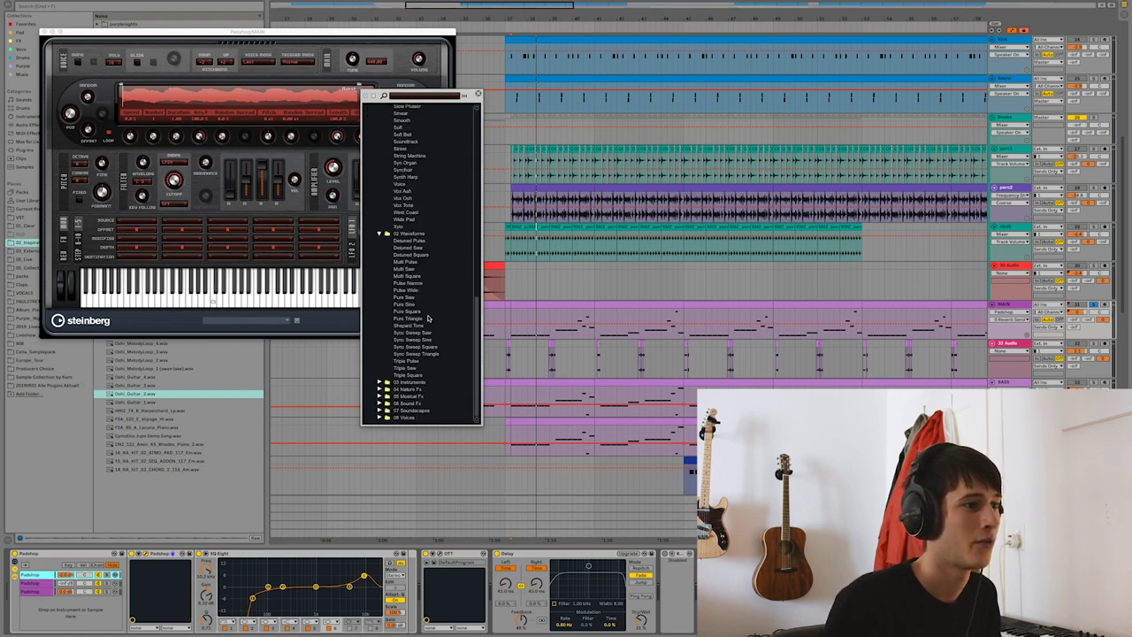
scroll(423, 316, "up", 12)
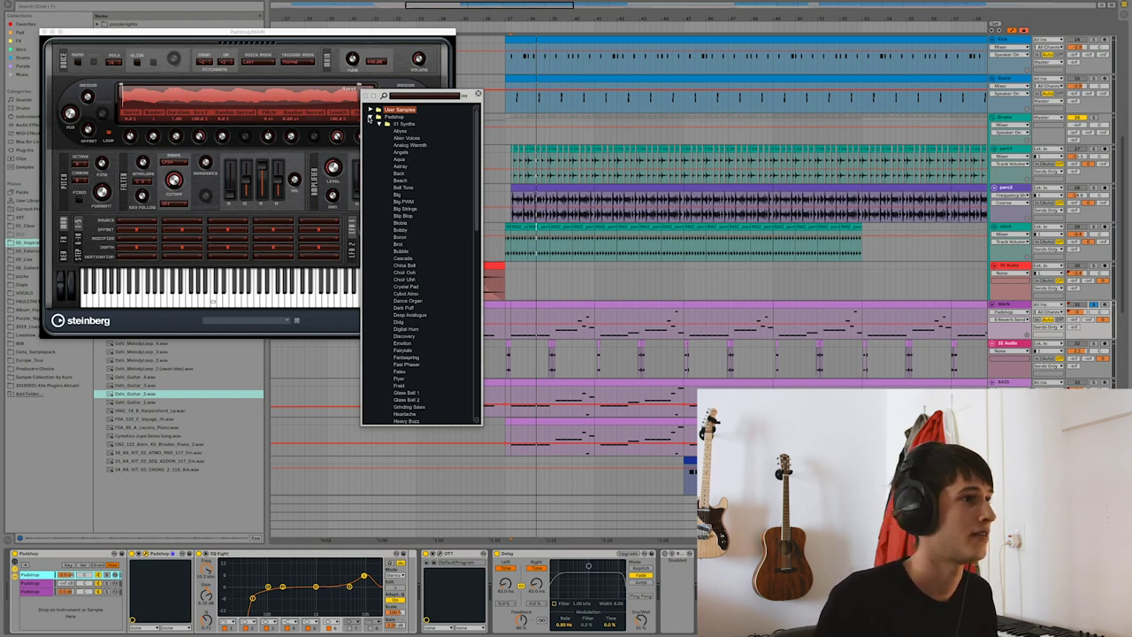
left_click(370, 110)
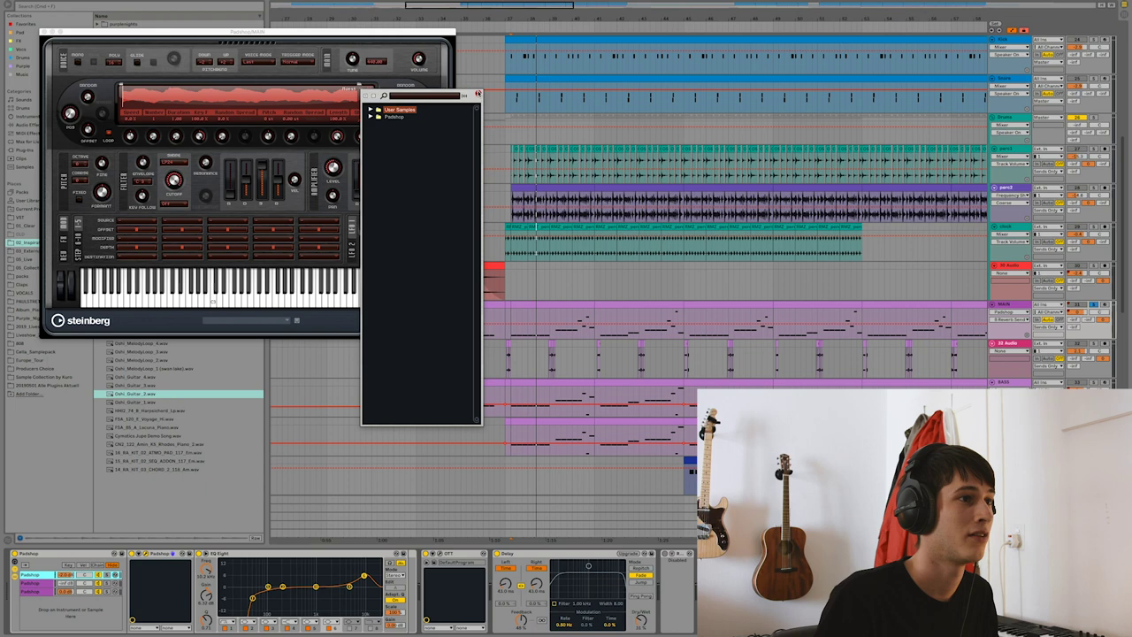
left_click(478, 94)
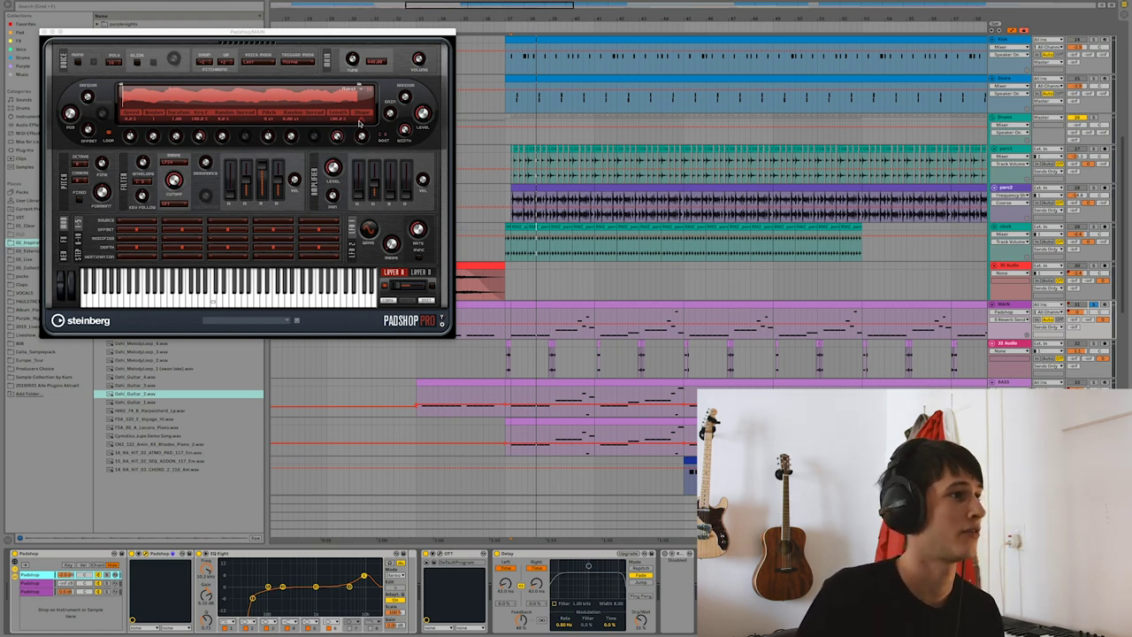
left_click(45, 33)
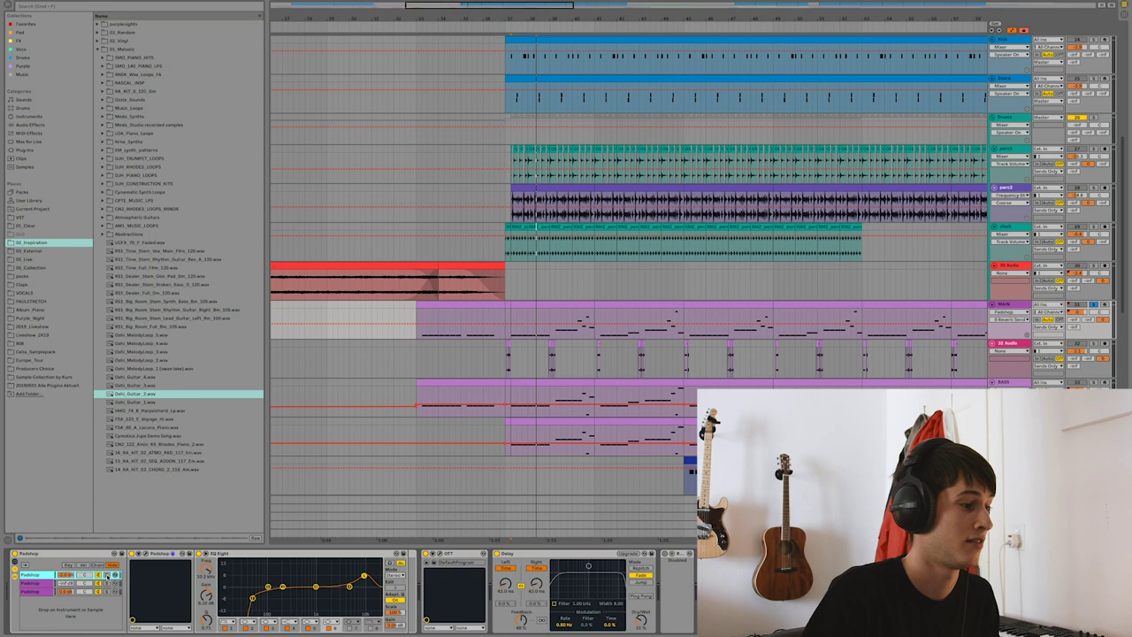
Audition the first and third Padshop chains soloed together, and take both out of solo.
left_click(113, 590)
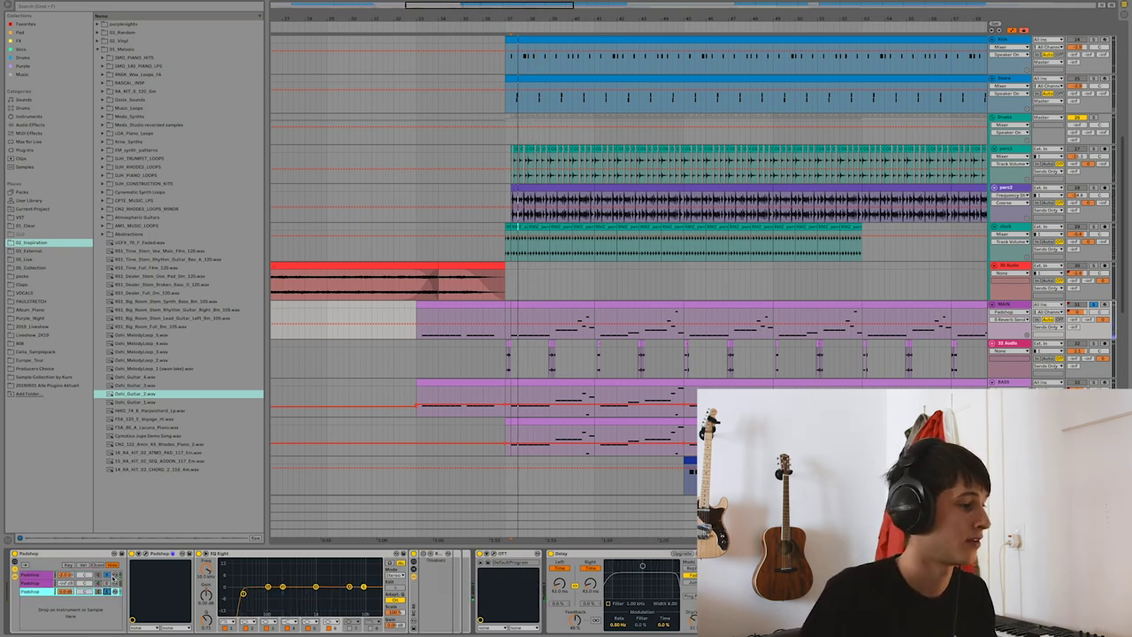
left_click(107, 575)
left_click(107, 592)
Play the MAIN melody while displaying the RC 48 reverb's automation curves on the track, ending with Size.
left_click(577, 336)
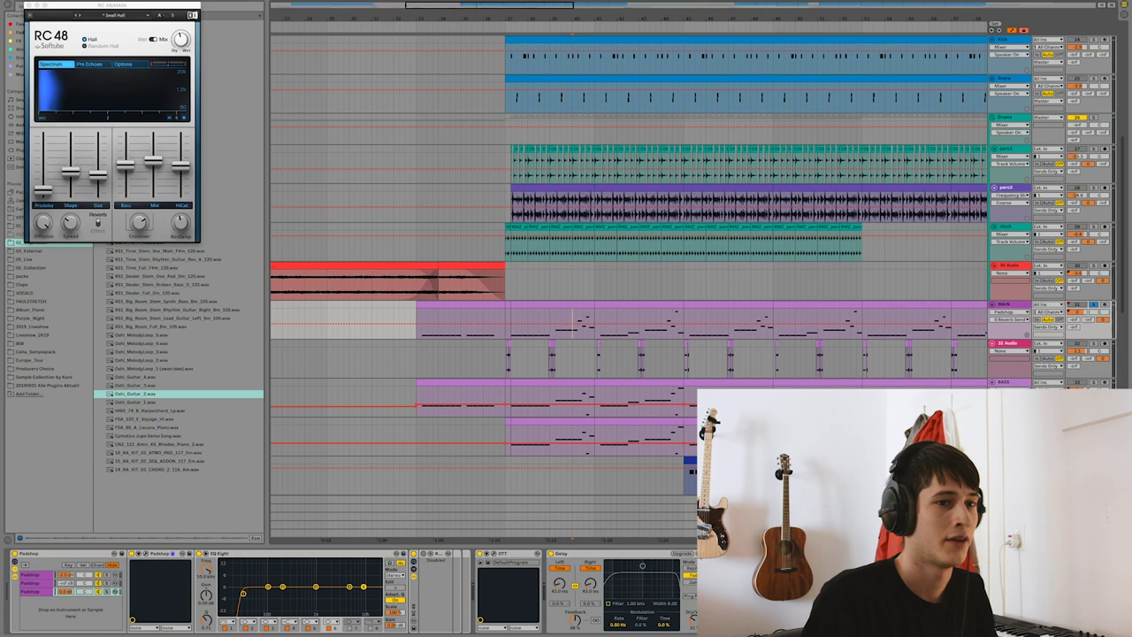
left_click(1015, 319)
left_click(1018, 371)
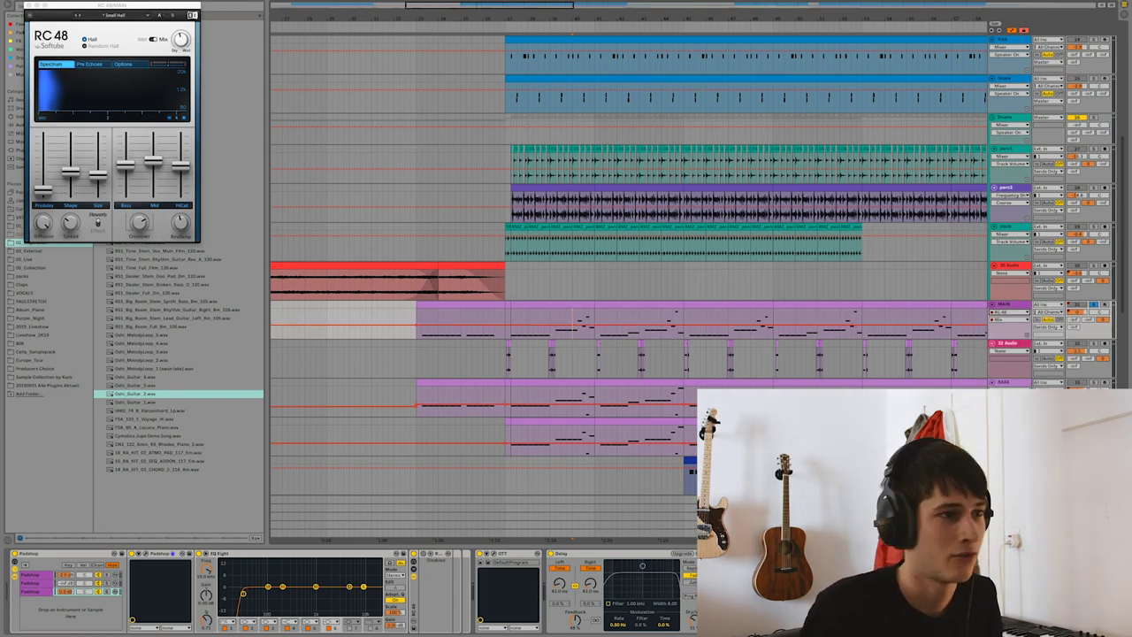
left_click(1016, 321)
key("space")
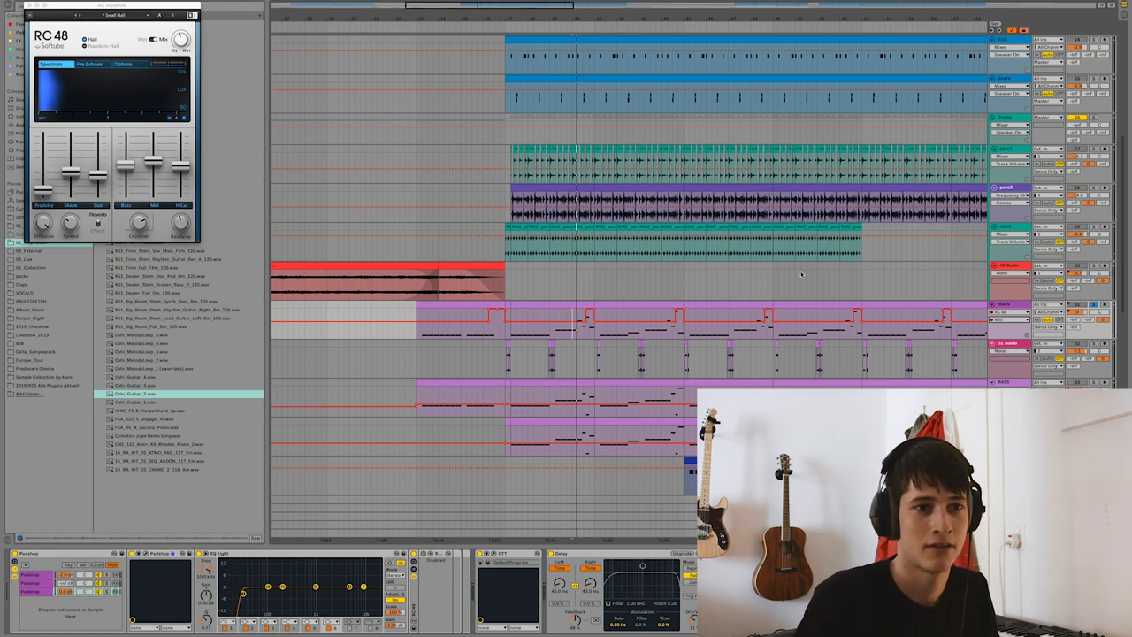
left_click(1013, 322)
left_click(1005, 356)
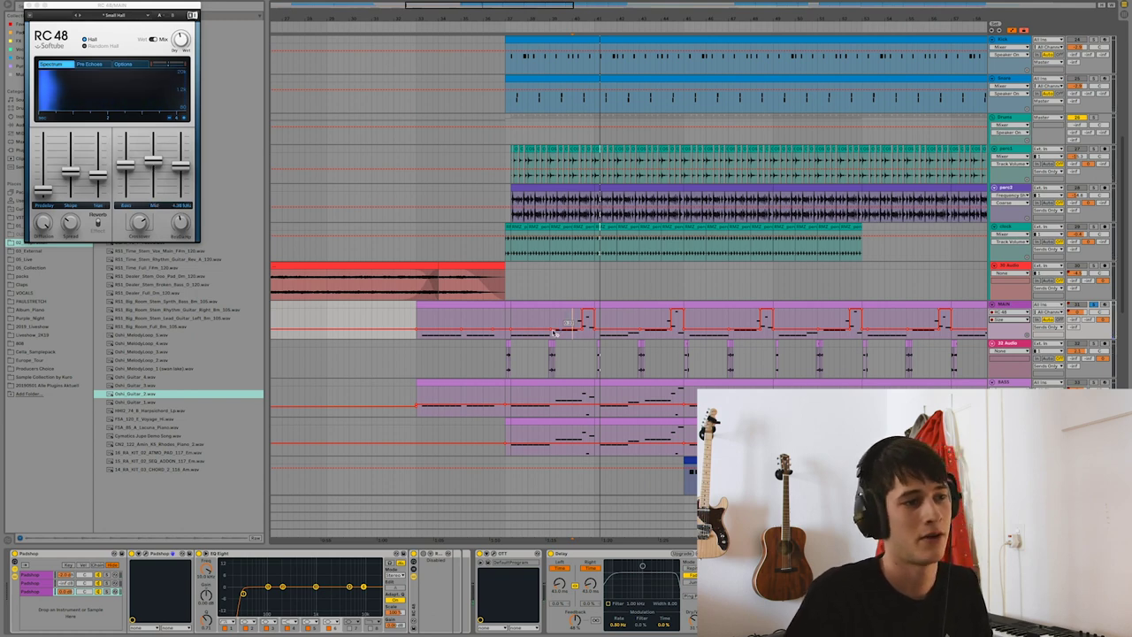
Audition the 32 Audio track in solo, and play it together with the soloed MAIN track from before the drum entrance.
left_click(501, 358)
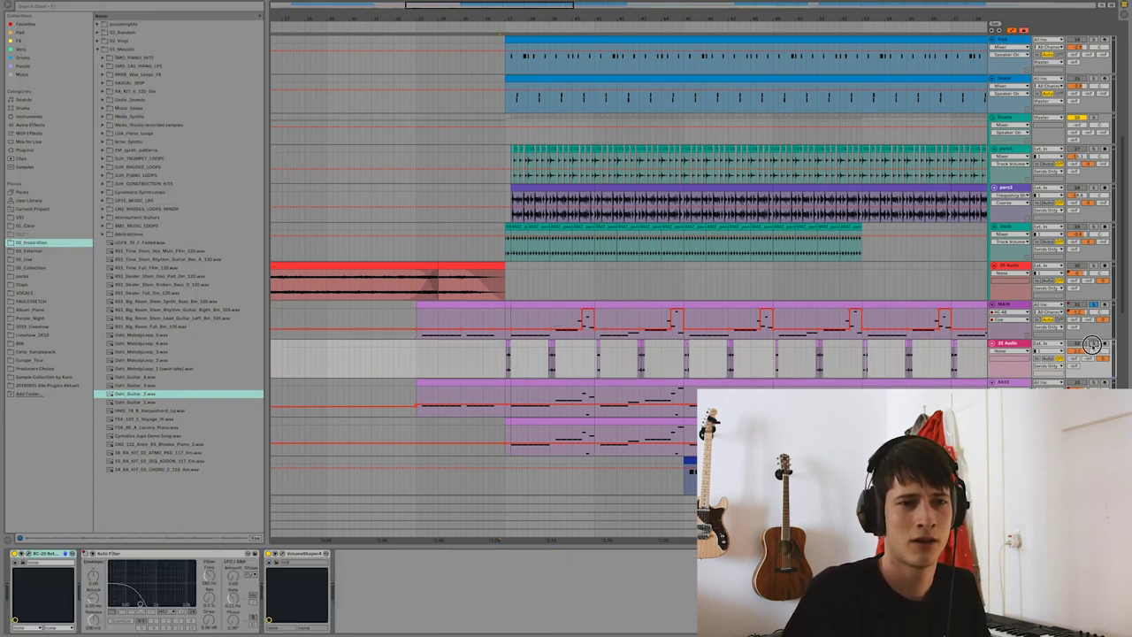
left_click(1093, 344)
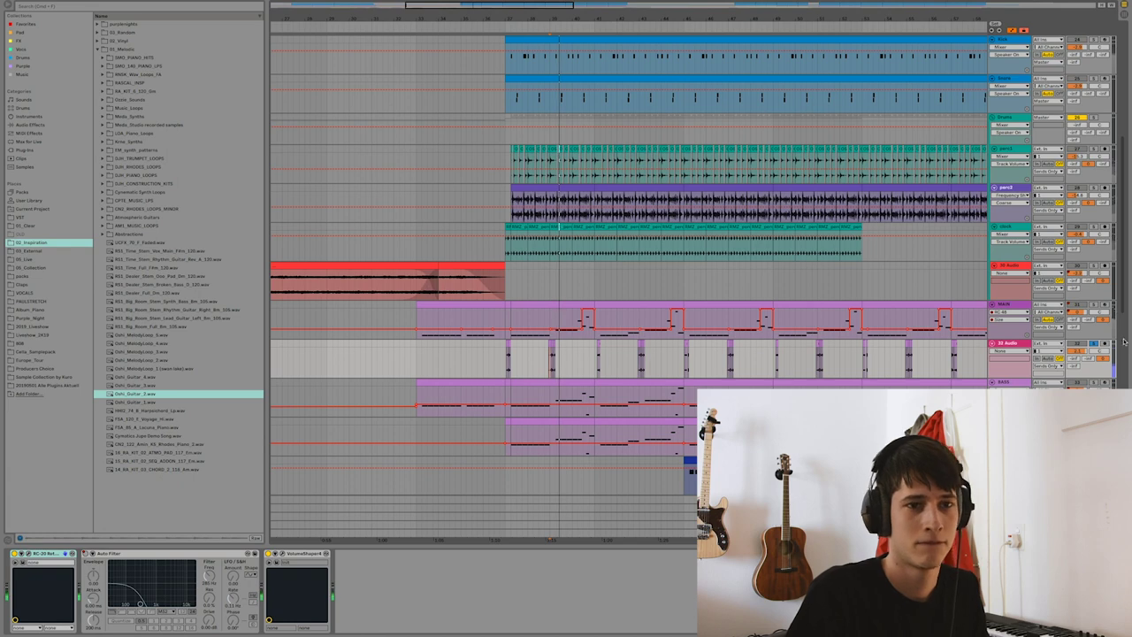
left_click(1094, 306)
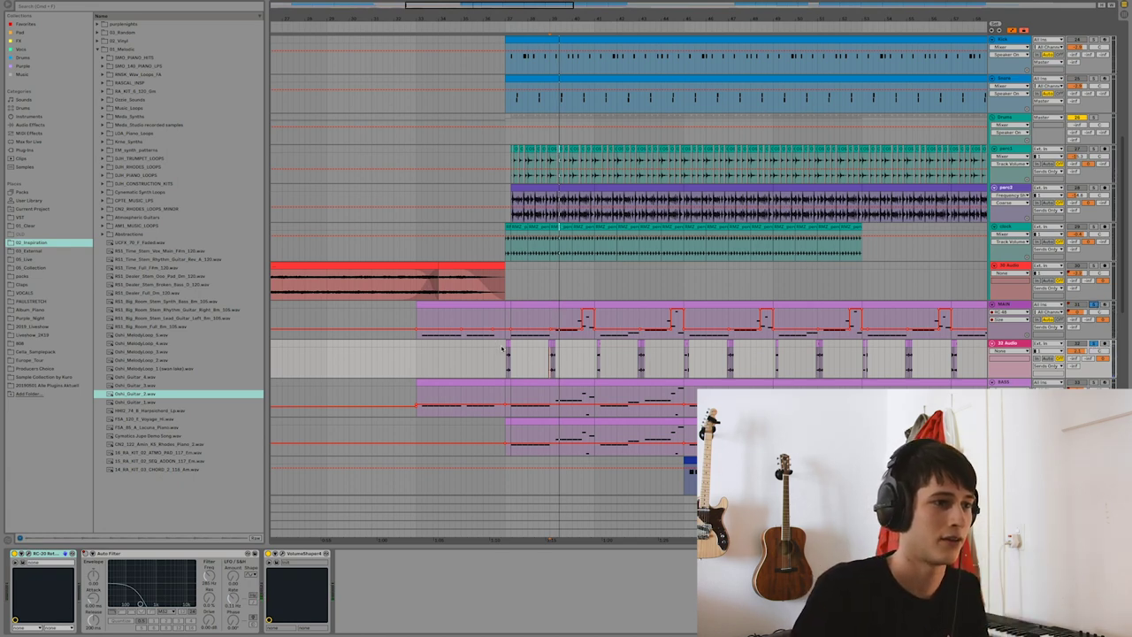
key("space")
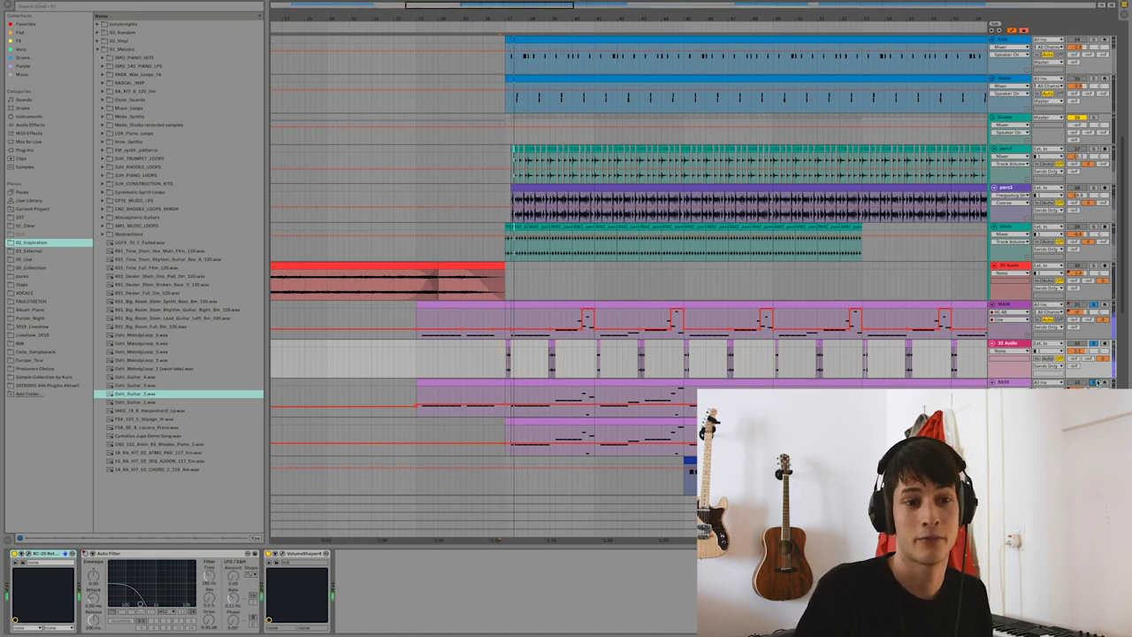
Open the BASS track's Serum synth to examine its oscillators, filter and envelopes, and close the plug-in window.
left_click(1020, 383)
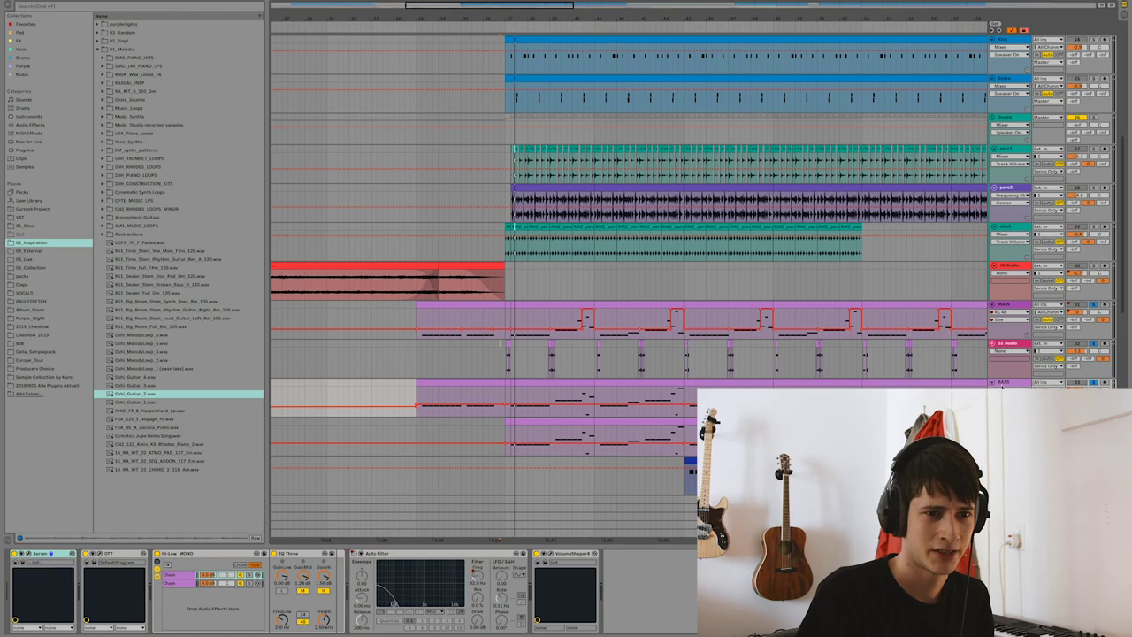
left_click(1003, 384)
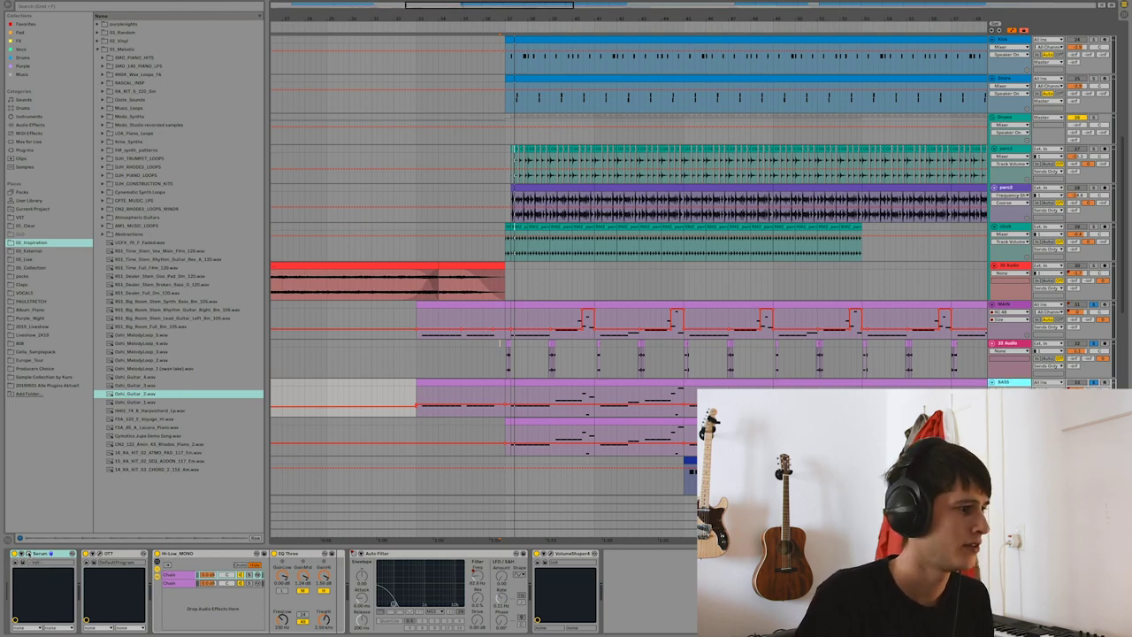
left_click(27, 554)
left_click_drag(256, 4, 538, 262)
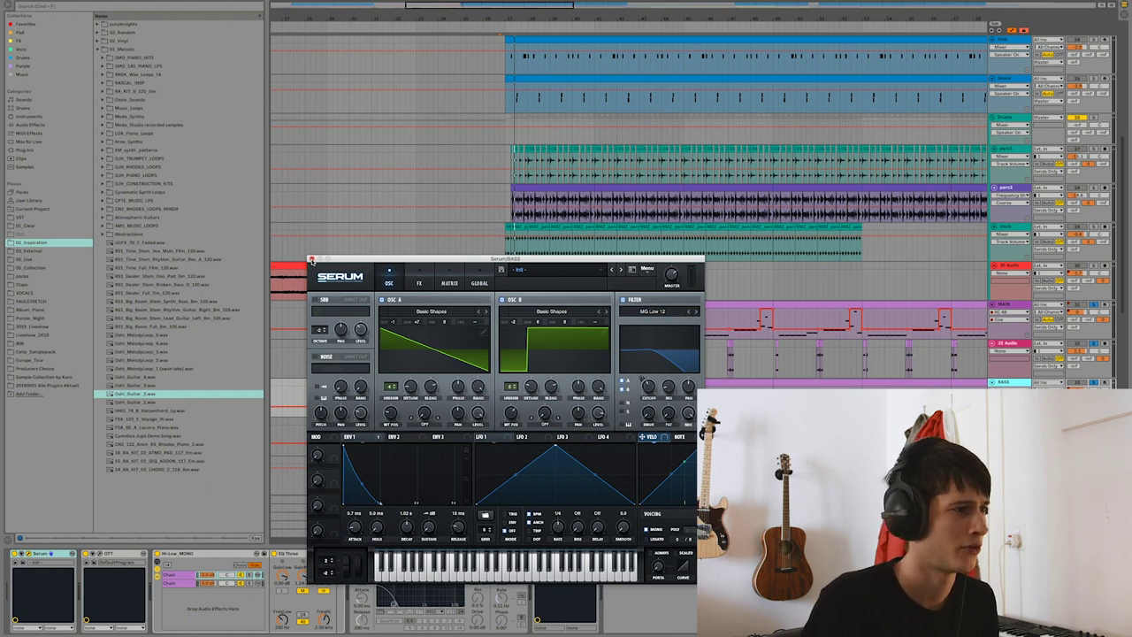
left_click(311, 260)
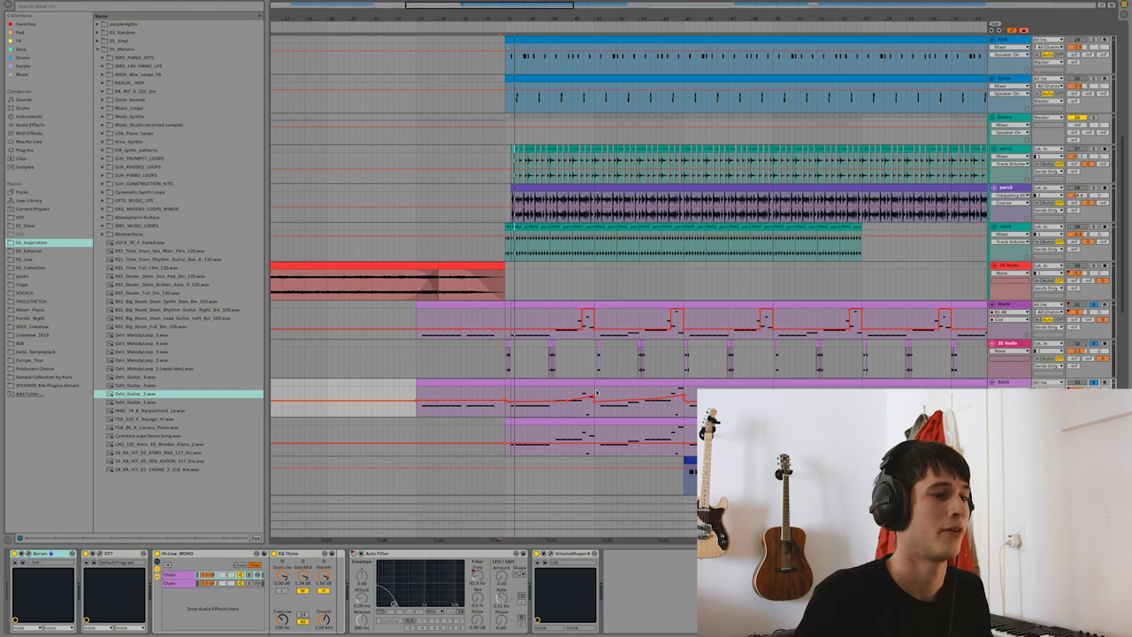
Play the soloed MAIN, 32 Audio and BASS tracks together, and select the 34 Serum track to show its devices.
key("space")
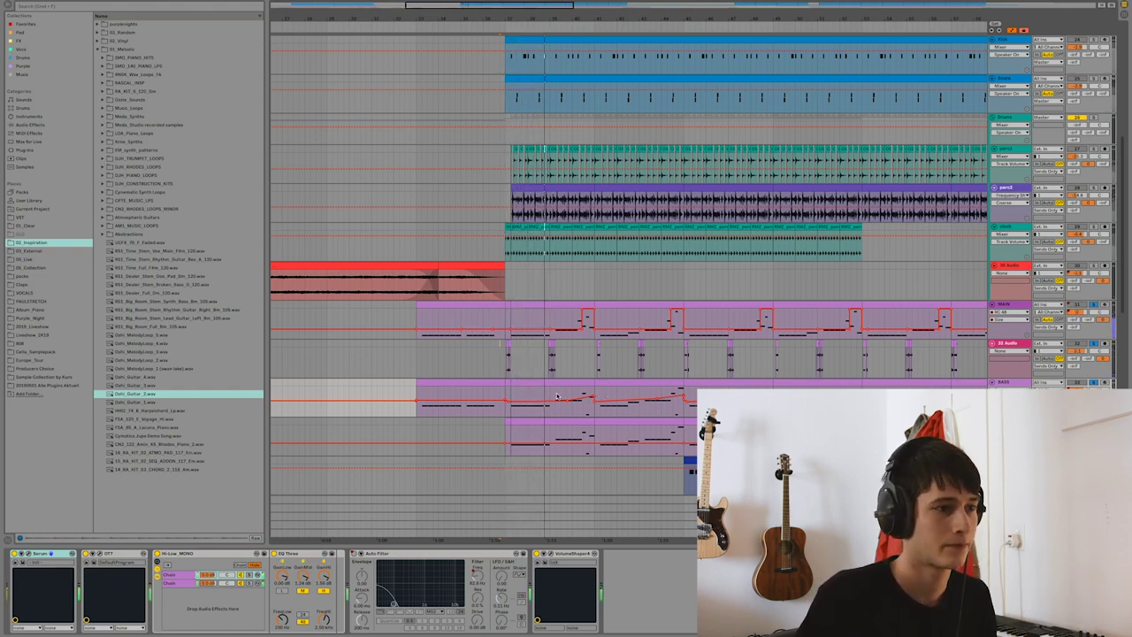
scroll(655, 397, "down", 1)
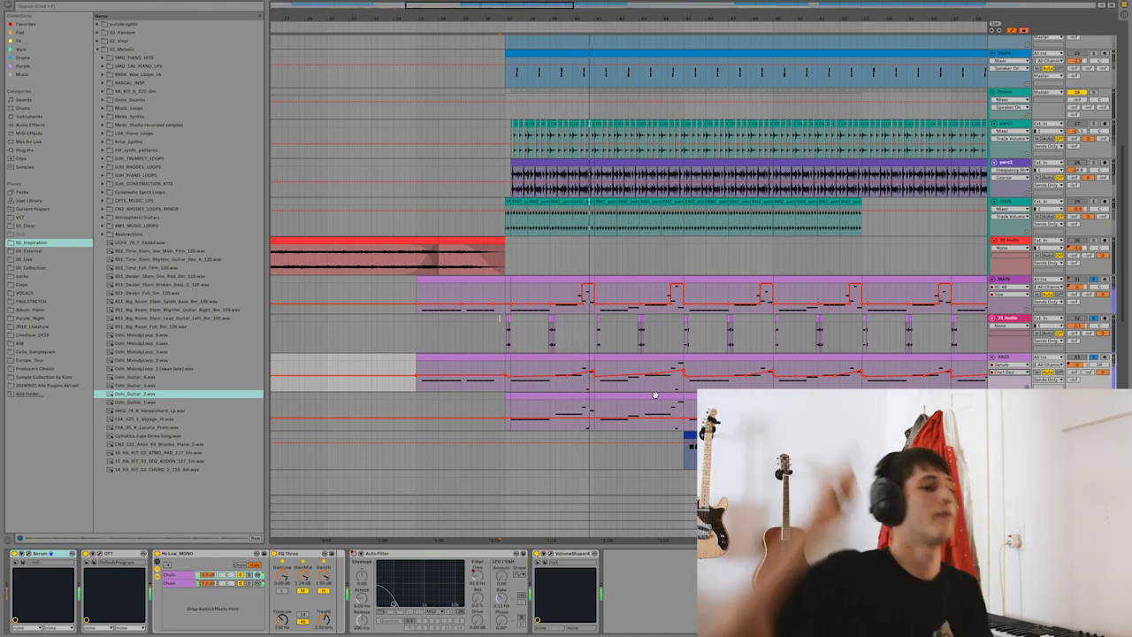
scroll(655, 395, "down", 1)
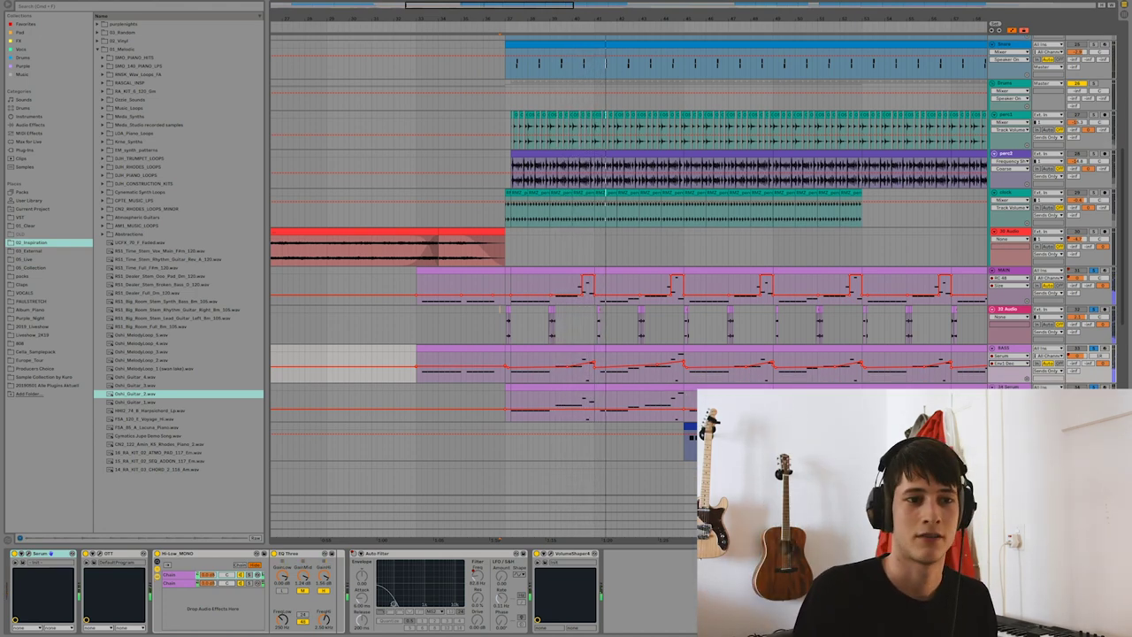
left_click(1026, 384)
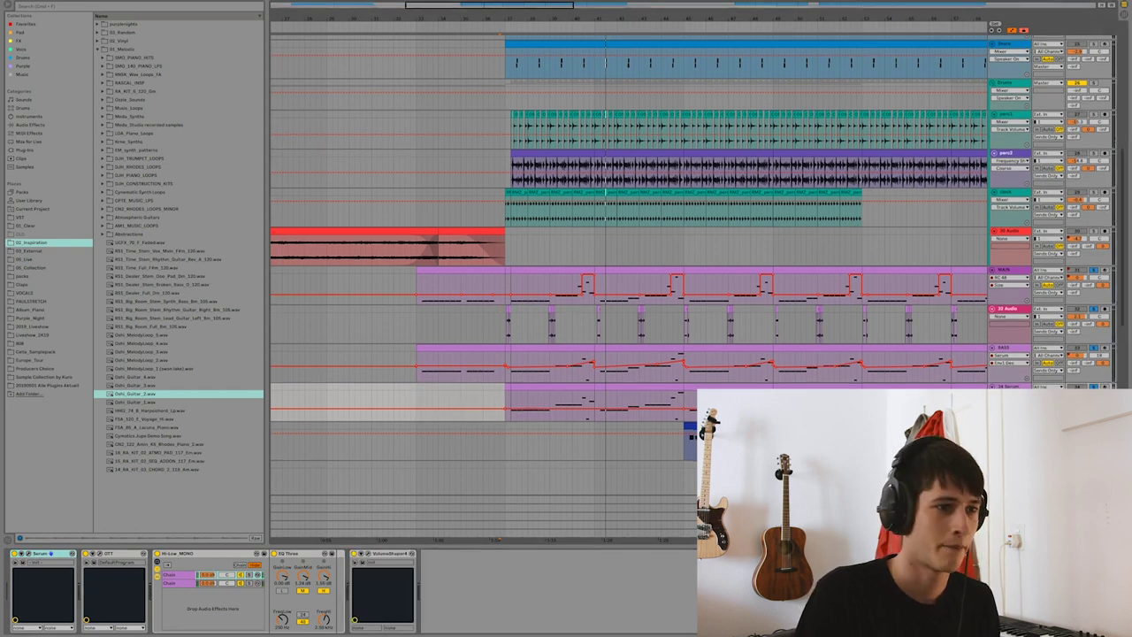
Select the opening section of the Synplant track's part and play it back in solo.
scroll(1023, 387, "down", 3)
left_click_drag(535, 5, 538, 71)
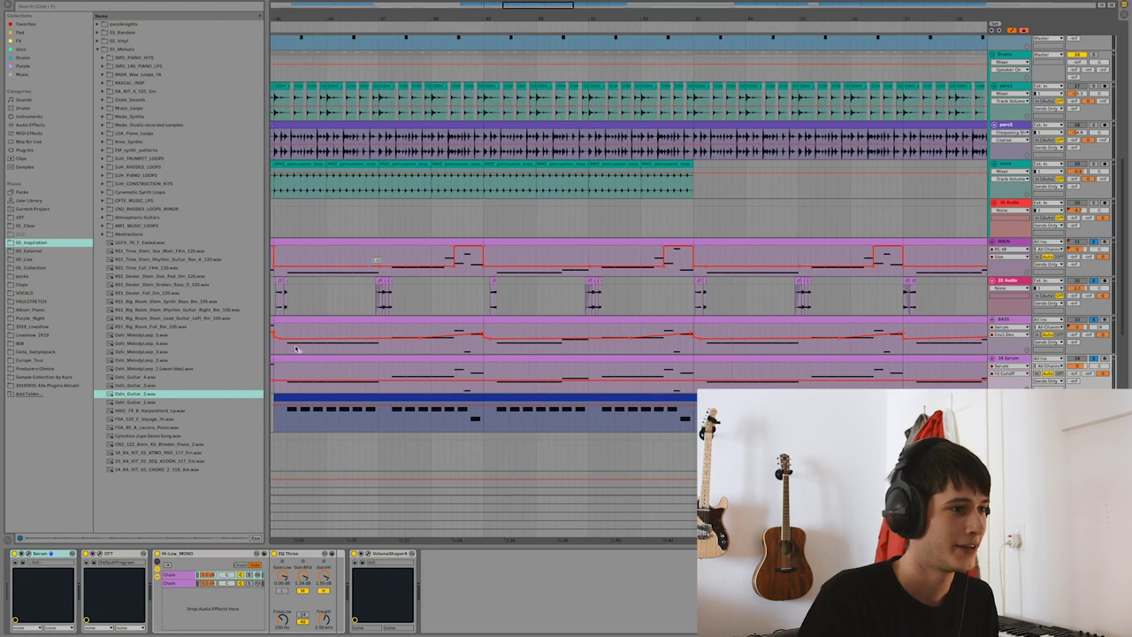
scroll(460, 354, "down", 4)
left_click_drag(459, 20, 482, 2)
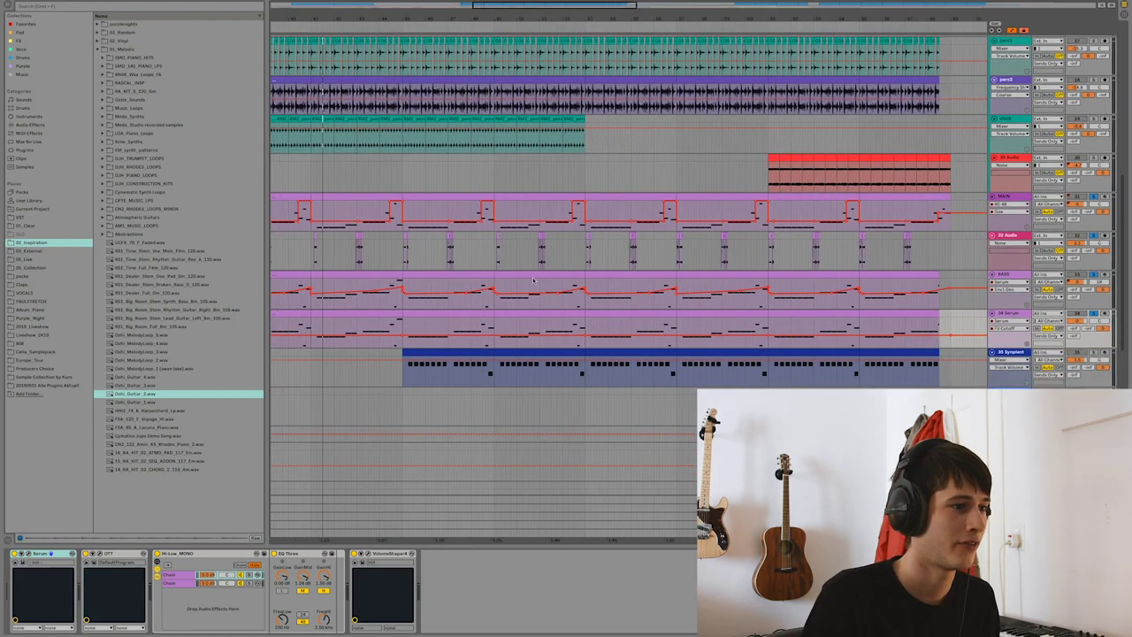
left_click(472, 352)
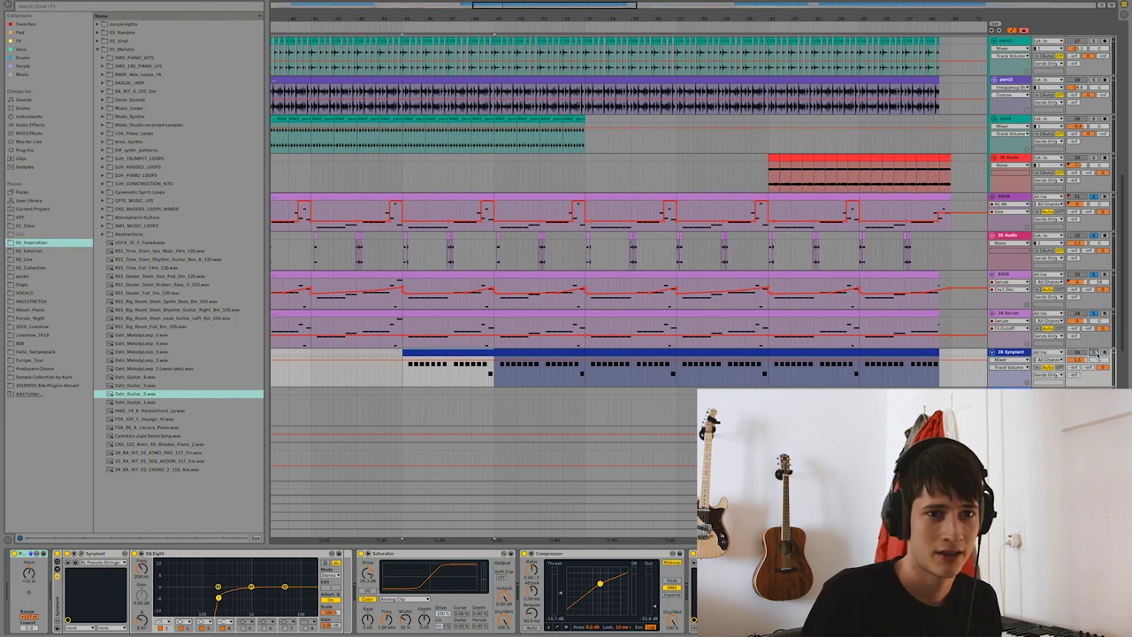
key("space")
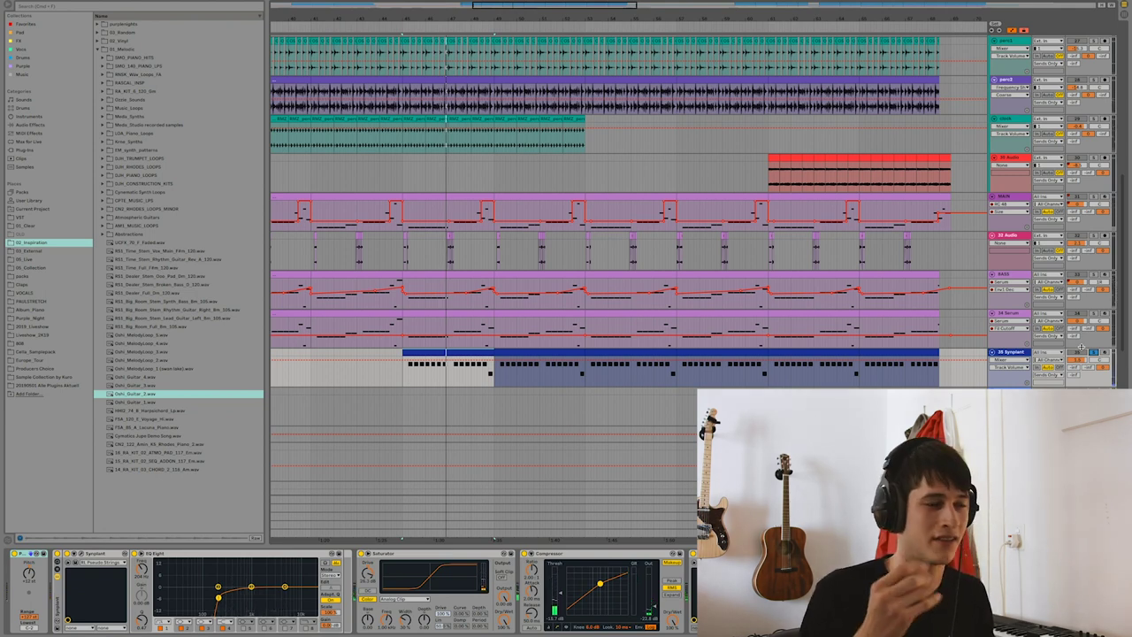
Take the 35 Synplant track out of solo and play its opening section within the full mix.
left_click(1093, 353)
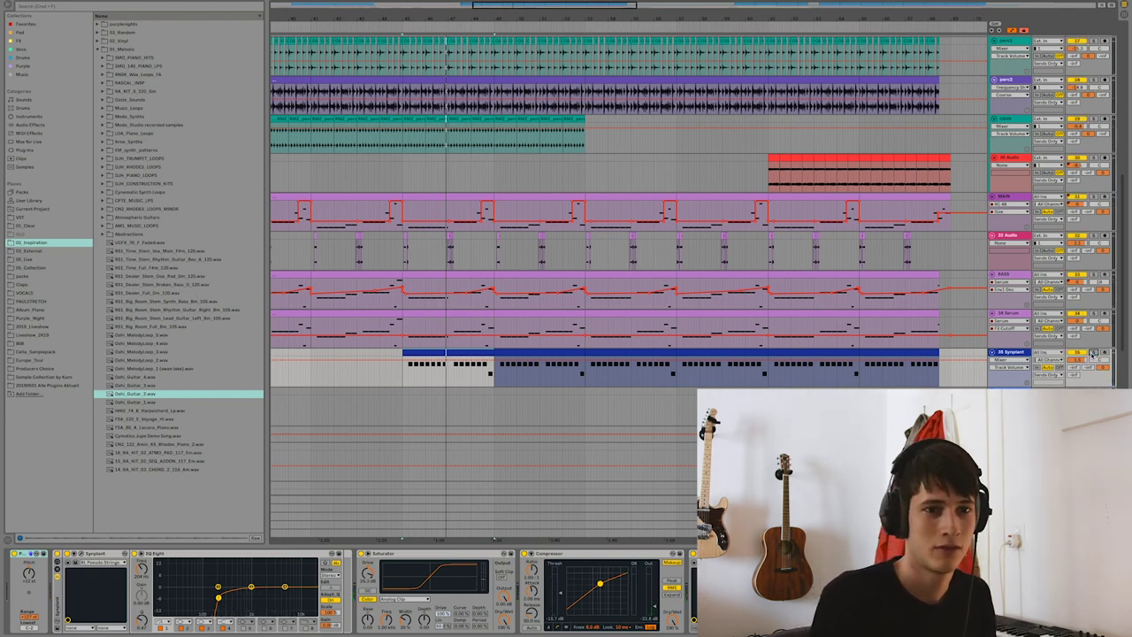
key("space")
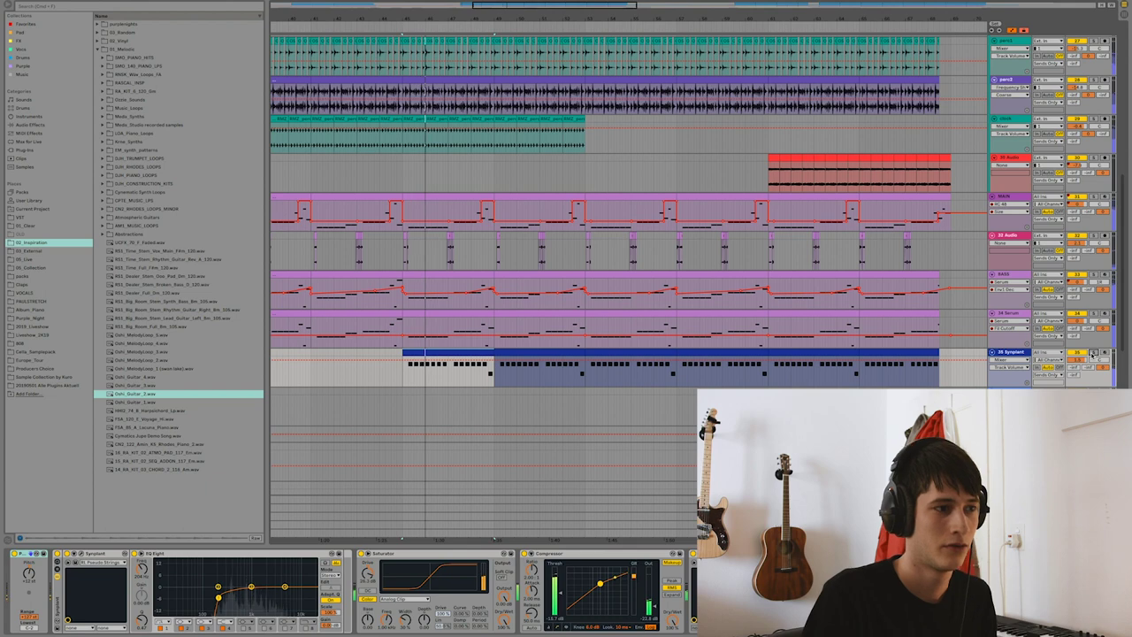
scroll(531, 331, "down", 2)
scroll(535, 334, "down", 1)
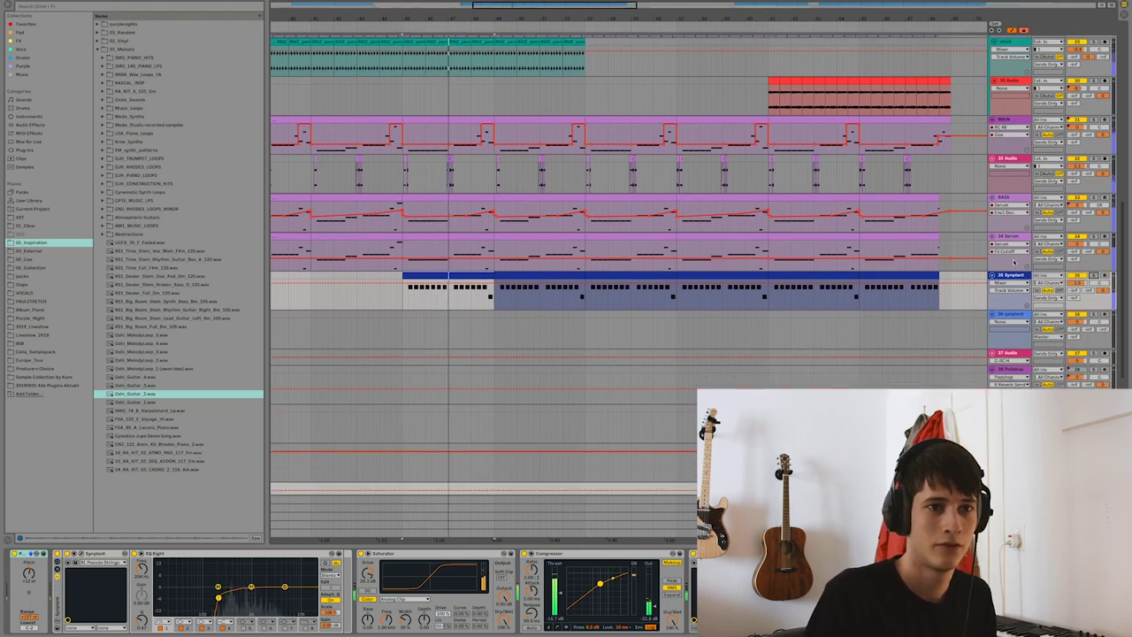
Open the 35 Synplant track's Synplant instrument to examine its RL Pseudo Strings patch, and close the plug-in window.
left_click(80, 555)
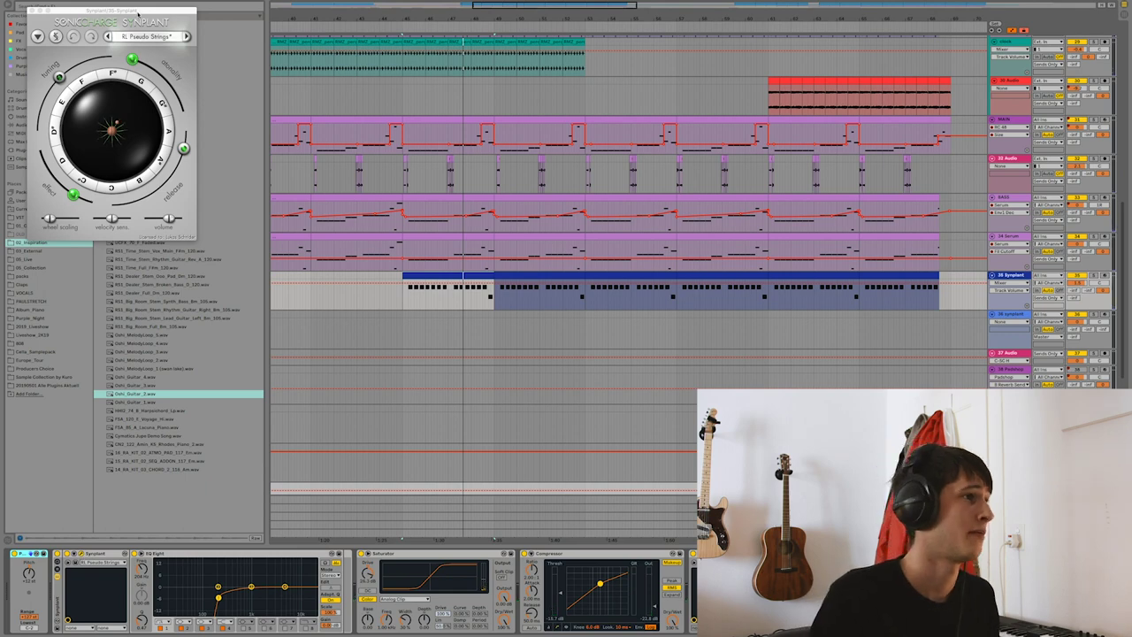
left_click_drag(138, 12, 378, 315)
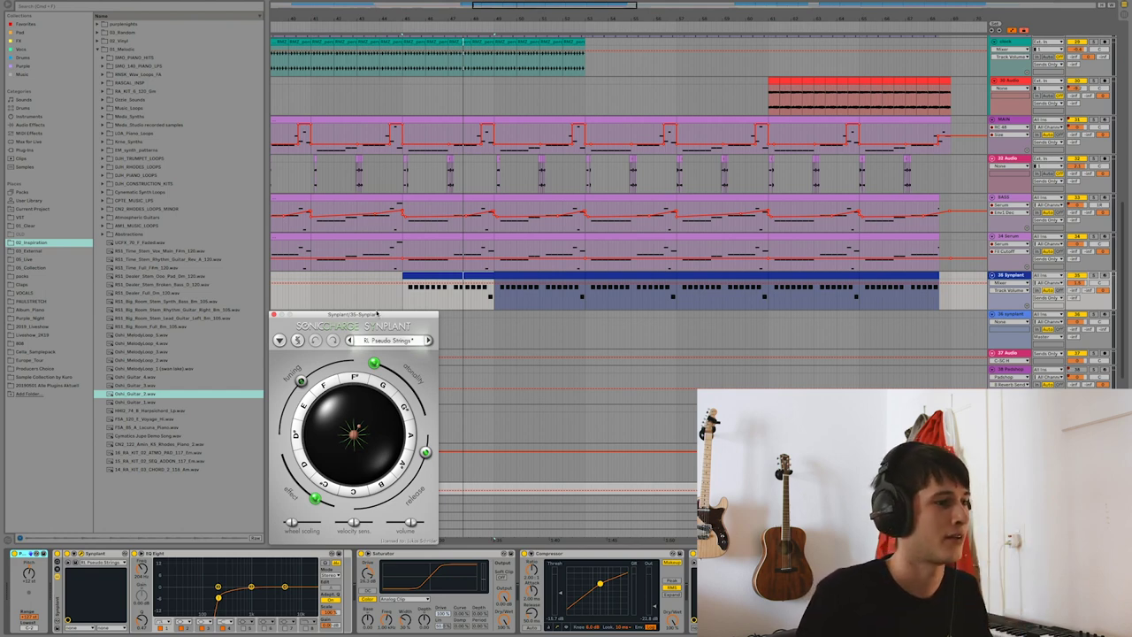
left_click(274, 315)
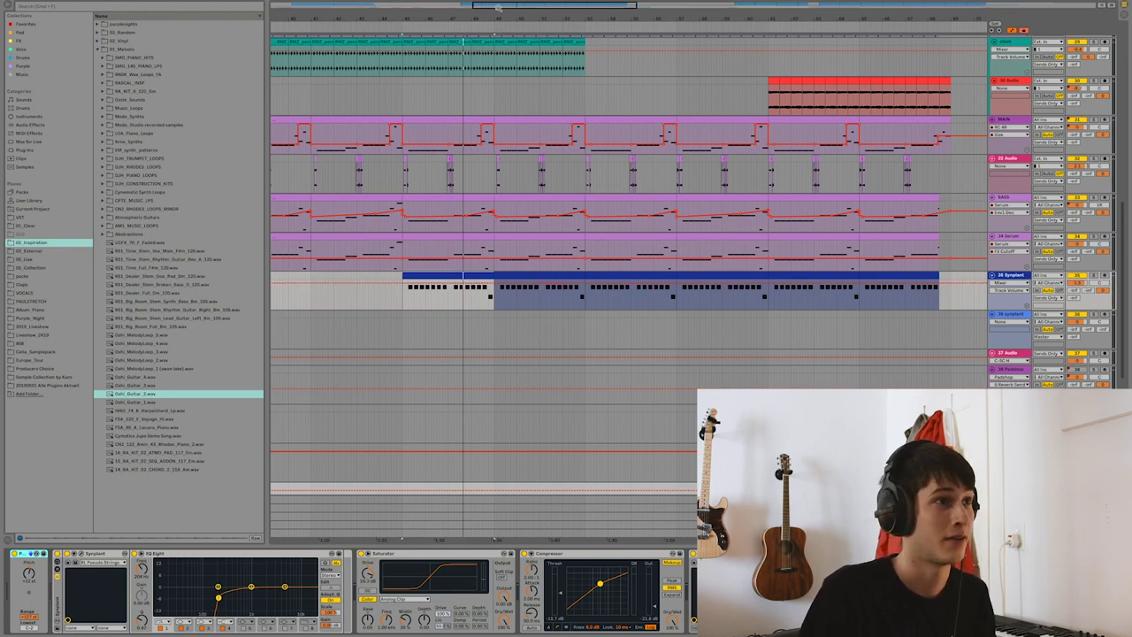
left_click_drag(498, 8, 475, 8)
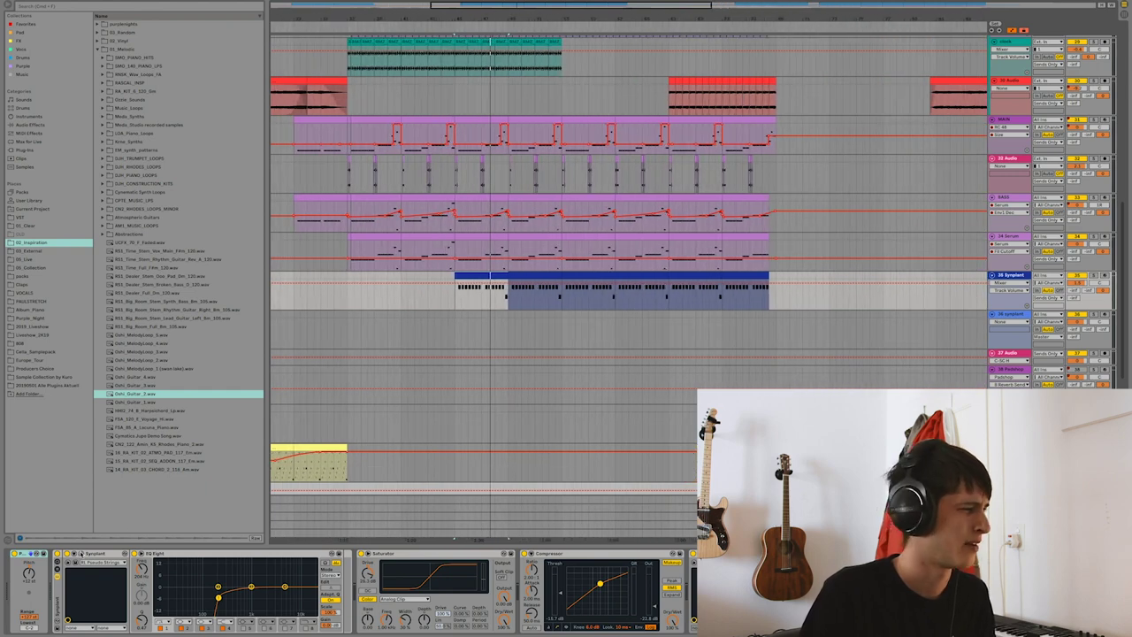
left_click(81, 554)
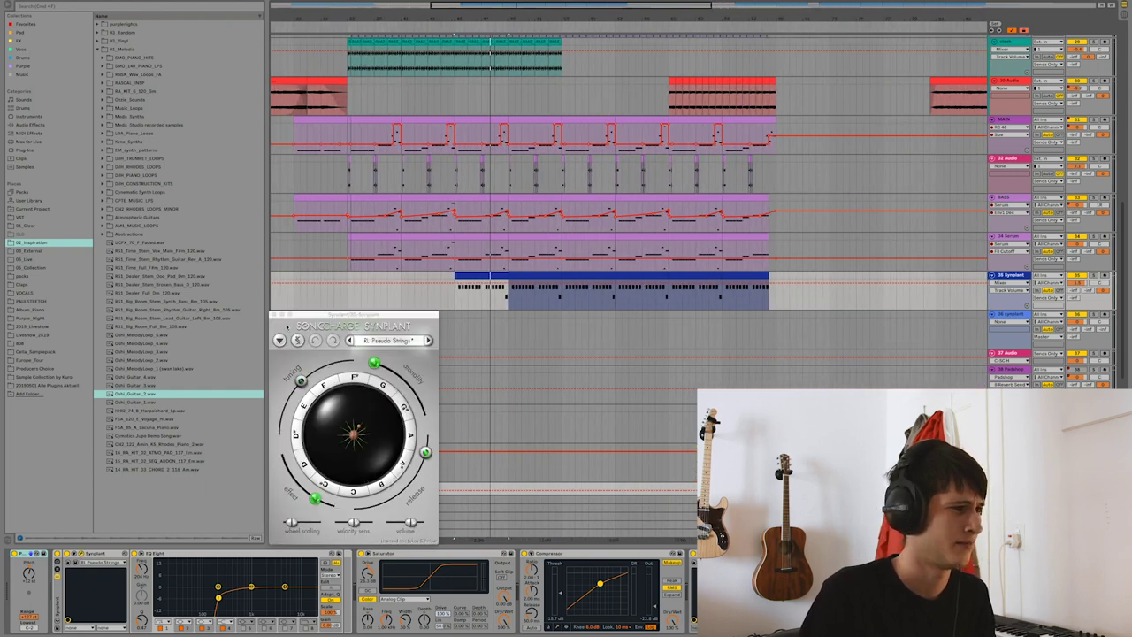
left_click(275, 315)
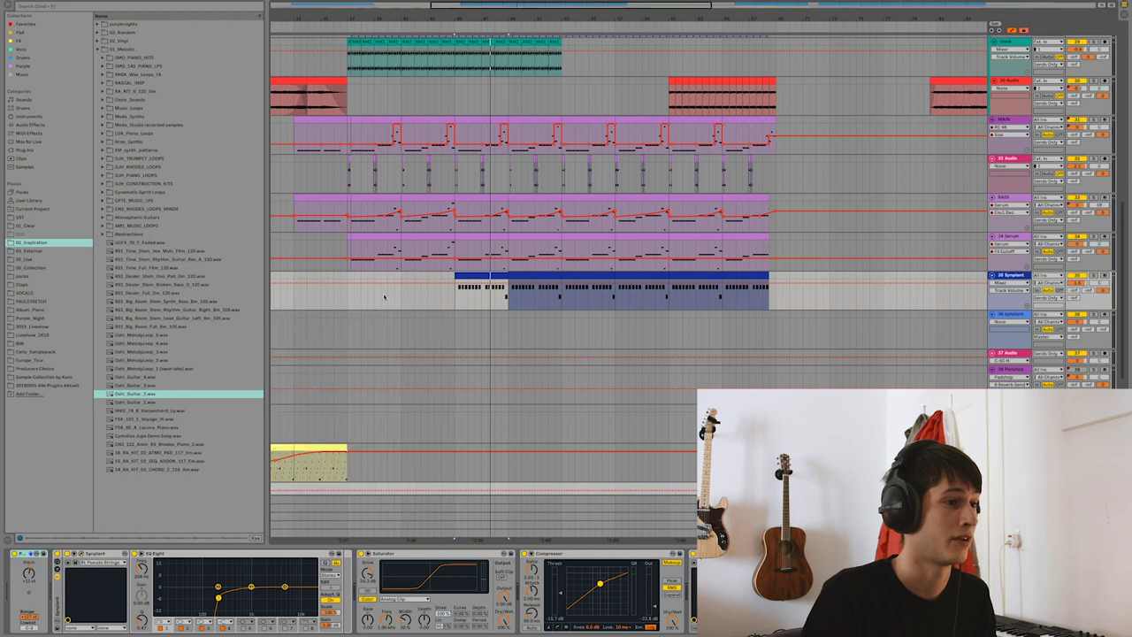
Select the 38 Padshop track's part in the final section and play it soloed with the MAIN, 32 Audio, BASS and 34 Serum tracks.
scroll(706, 196, "down", 2)
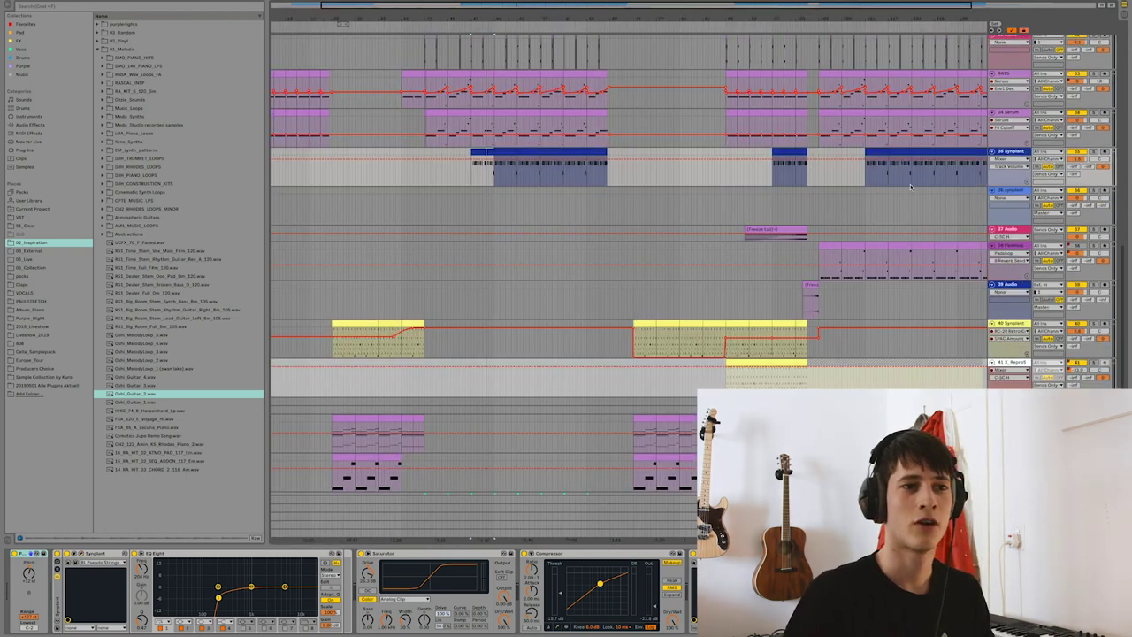
scroll(912, 186, "down", 2)
left_click_drag(539, 4, 827, 10)
left_click(495, 263)
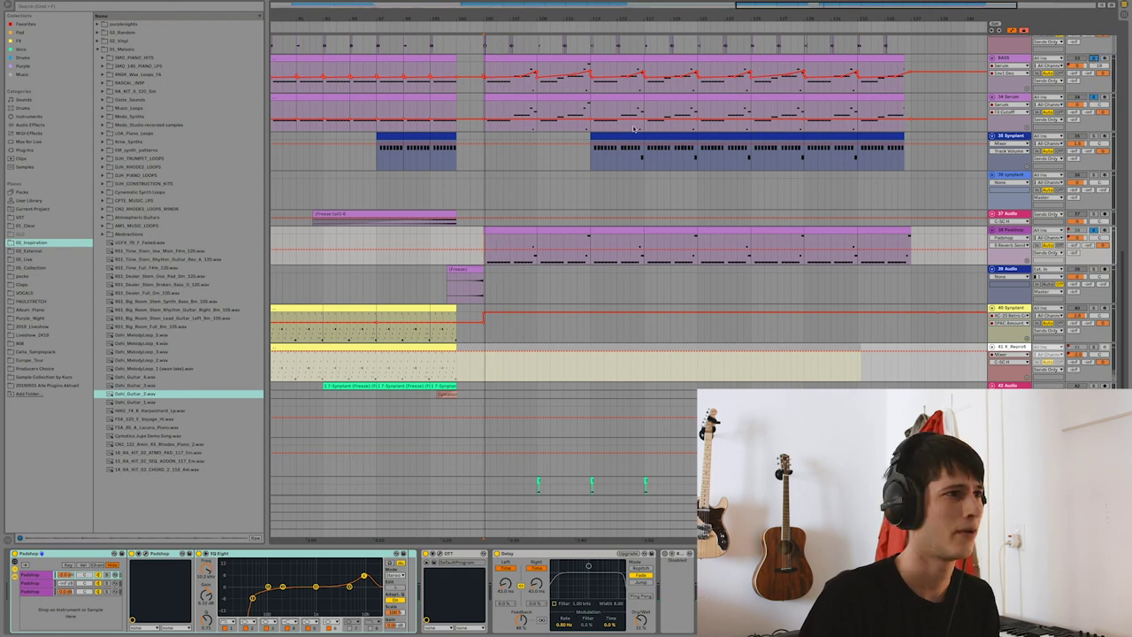
scroll(804, 157, "up", 3)
scroll(804, 157, "up", 1)
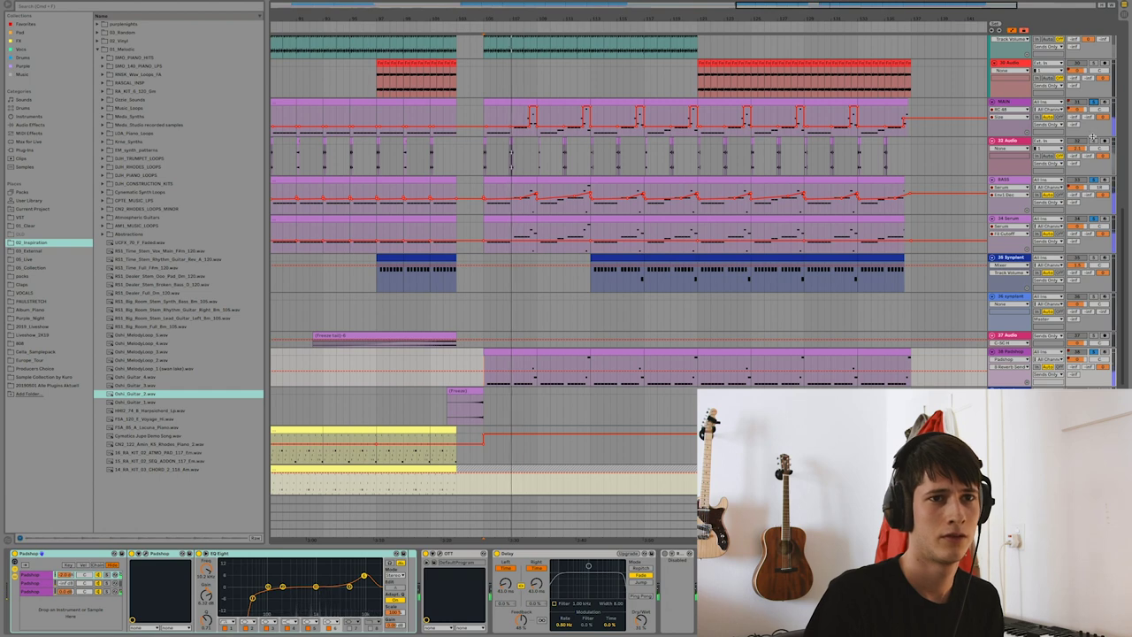
Compare the section using the 38 Padshop track's solo, replay a passage further in, and take the melodic tracks out of solo.
left_click(1093, 351)
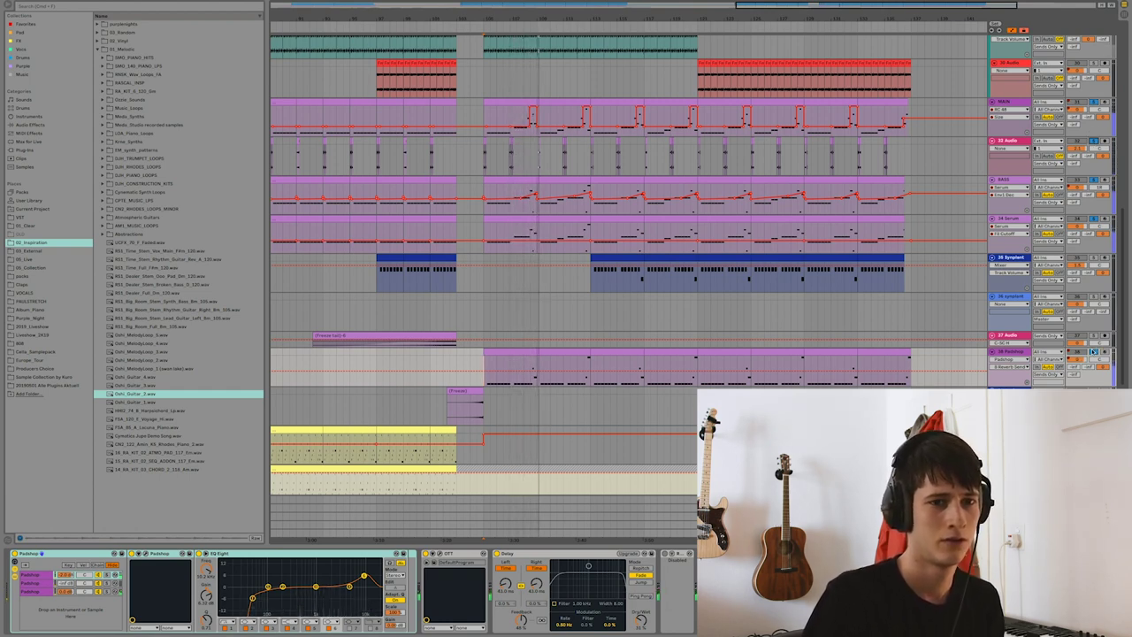
left_click(579, 365)
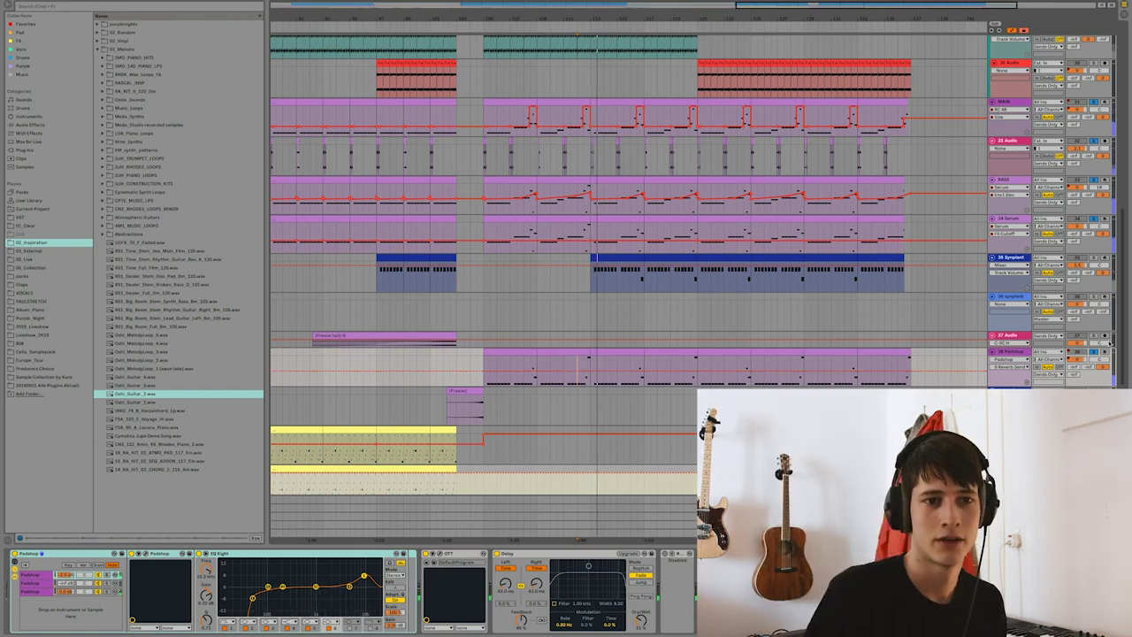
left_click(1095, 218)
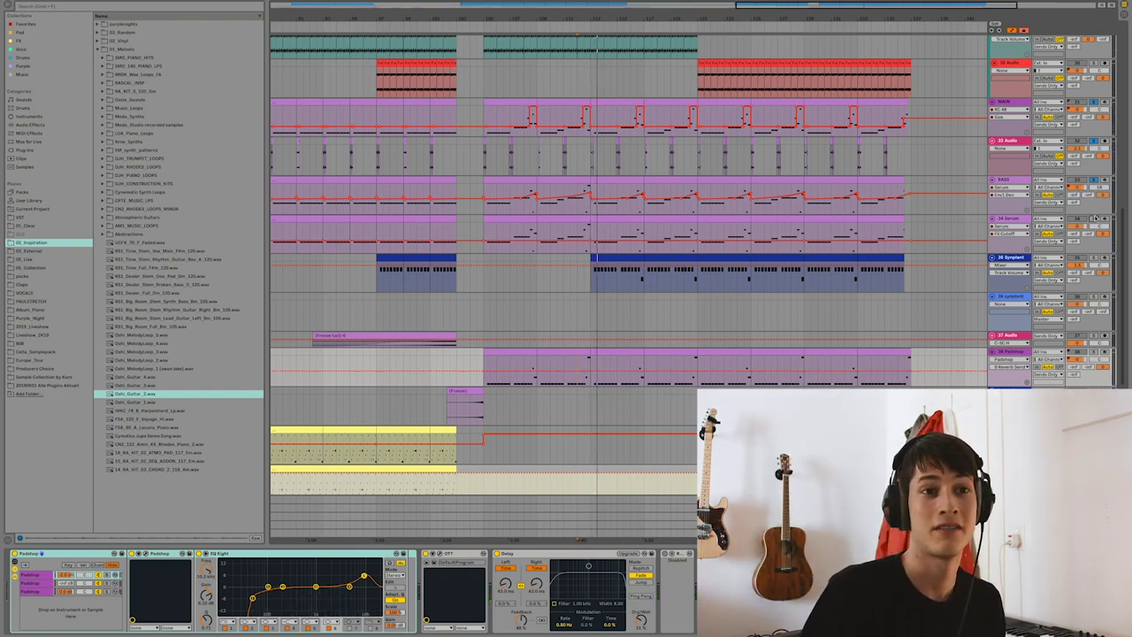
left_click(1095, 141)
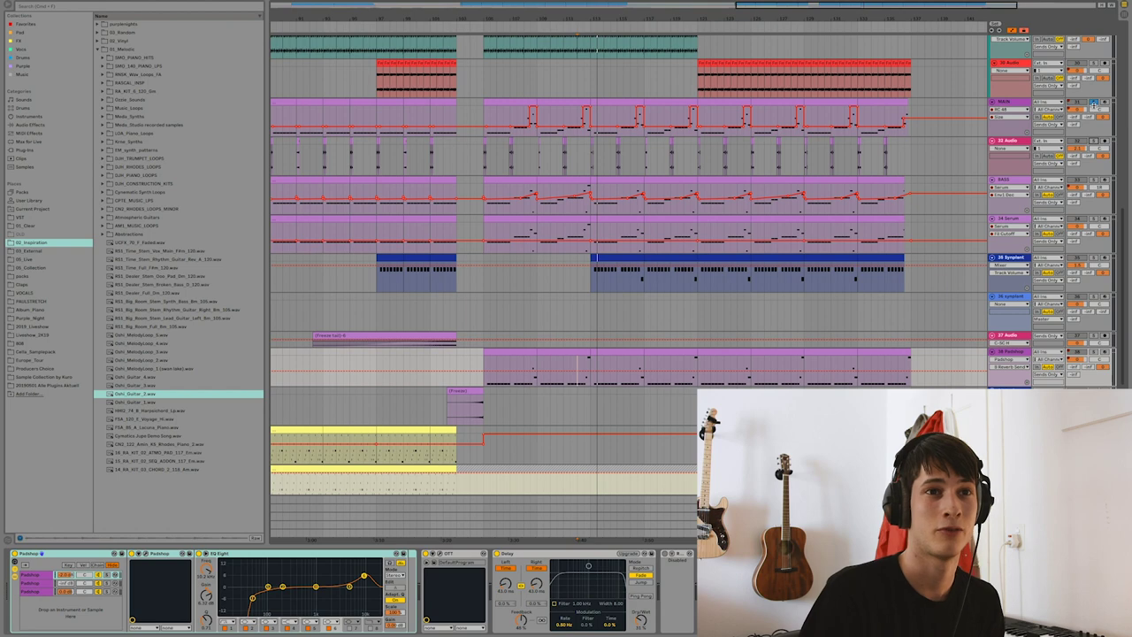
Select the first clip of the 40 Synplant track near the song's beginning and play it in solo.
scroll(621, 329, "down", 2)
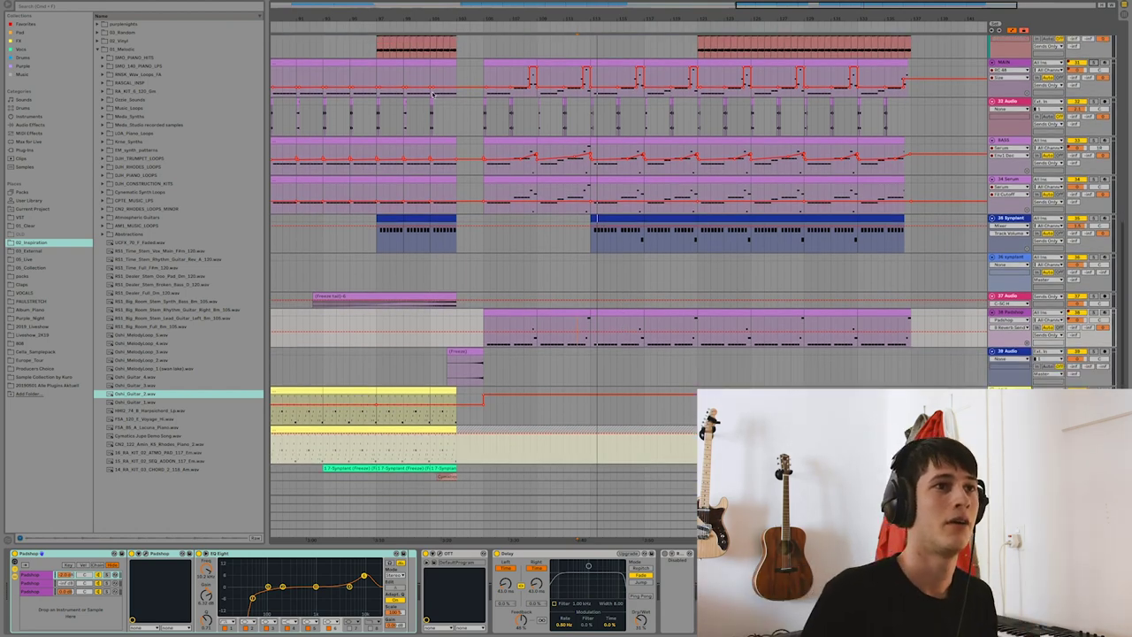
left_click_drag(744, 3, 581, 1)
scroll(546, 273, "down", 4)
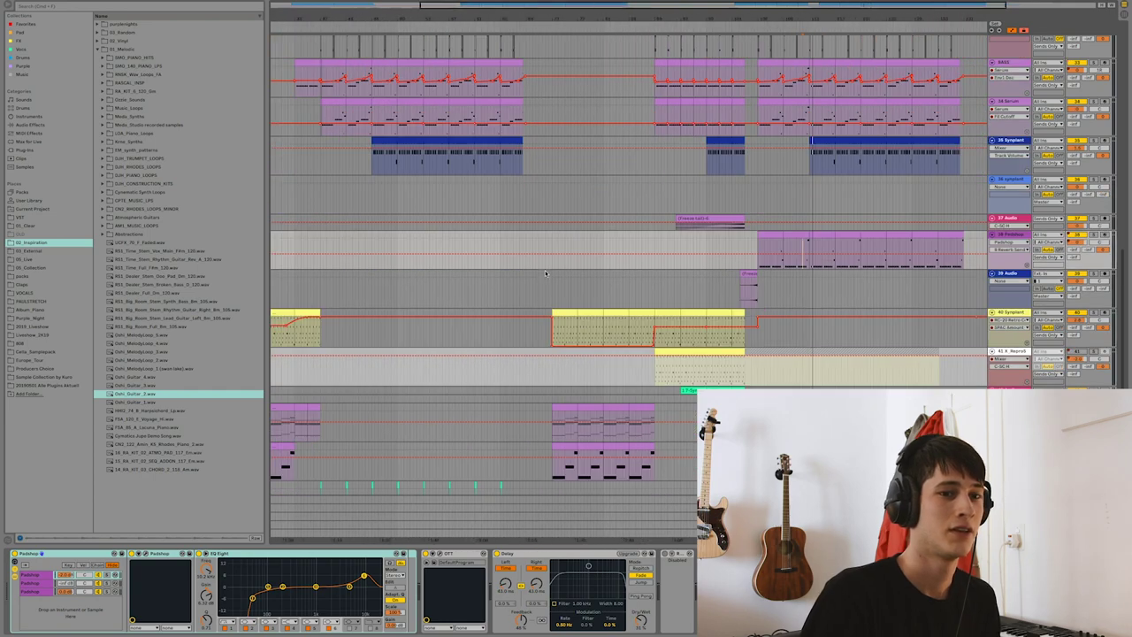
left_click_drag(731, 16, 487, 23)
left_click(497, 313)
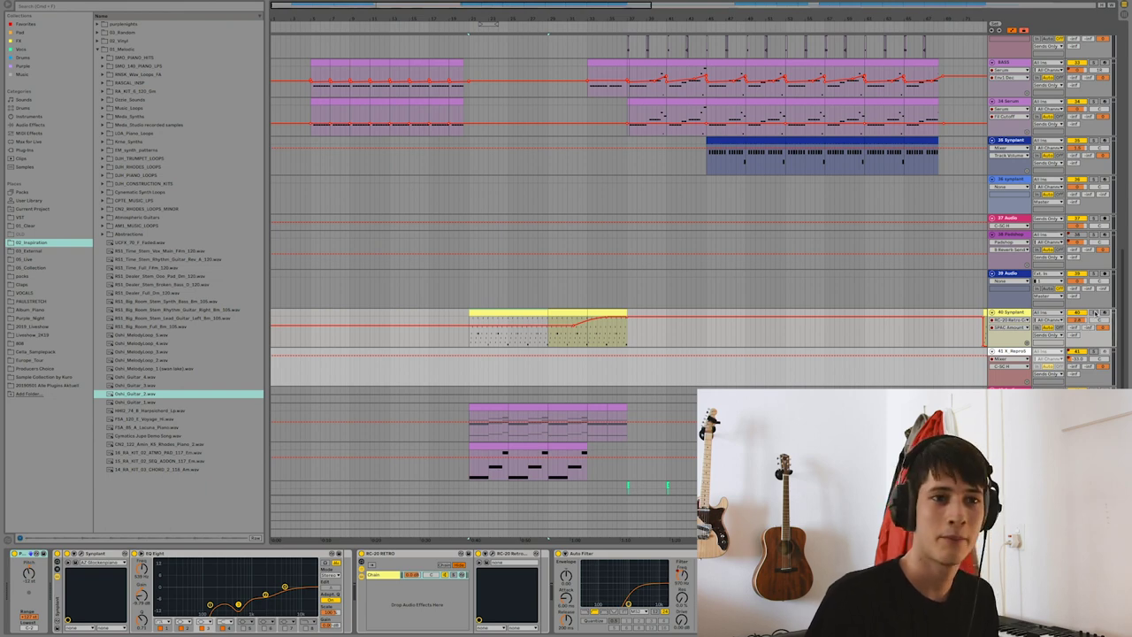
left_click(1095, 313)
key("space")
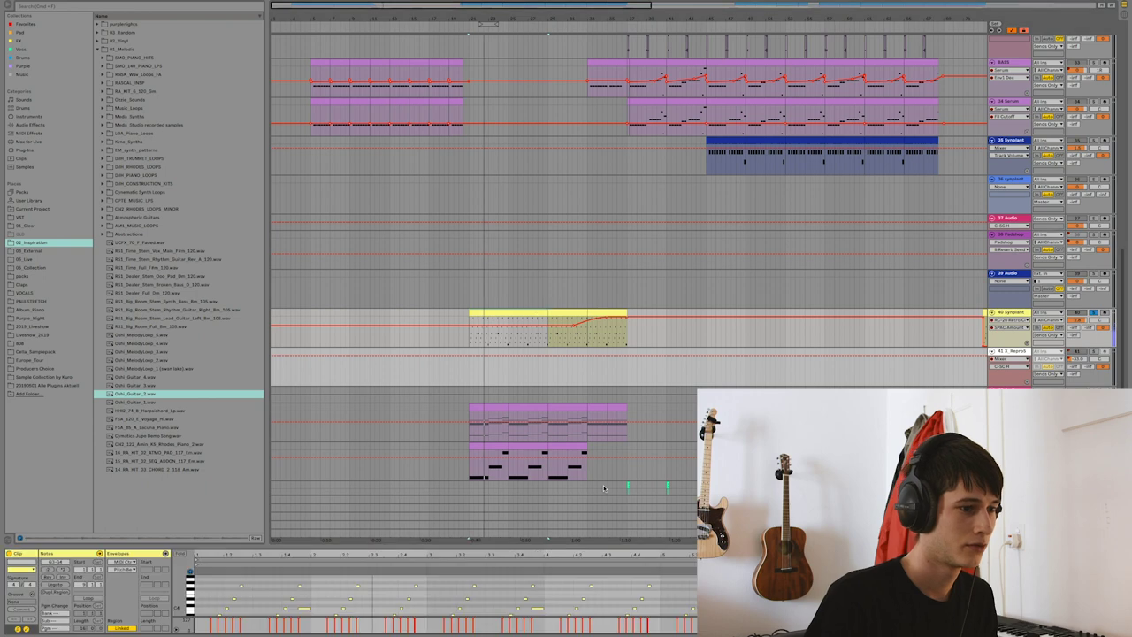
Show the 40 Synplant clip's notes in an enlarged note editor, and play the part from its second clip.
double_click(541, 314)
left_click_drag(639, 546, 607, 407)
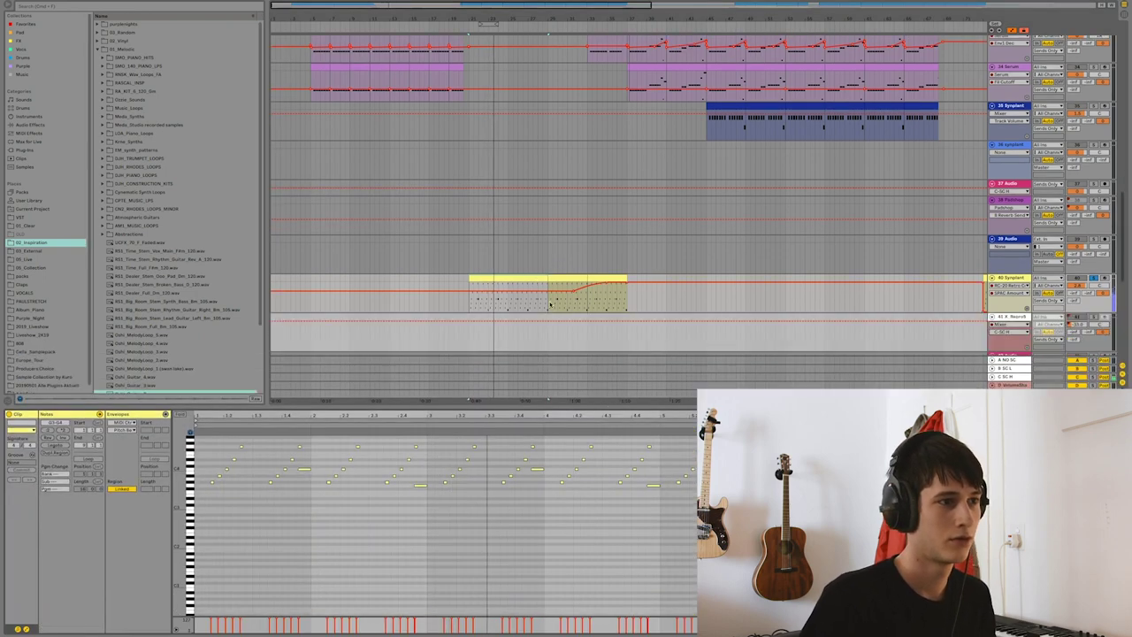
left_click(548, 307)
key("space")
key("space")
scroll(591, 276, "down", 3)
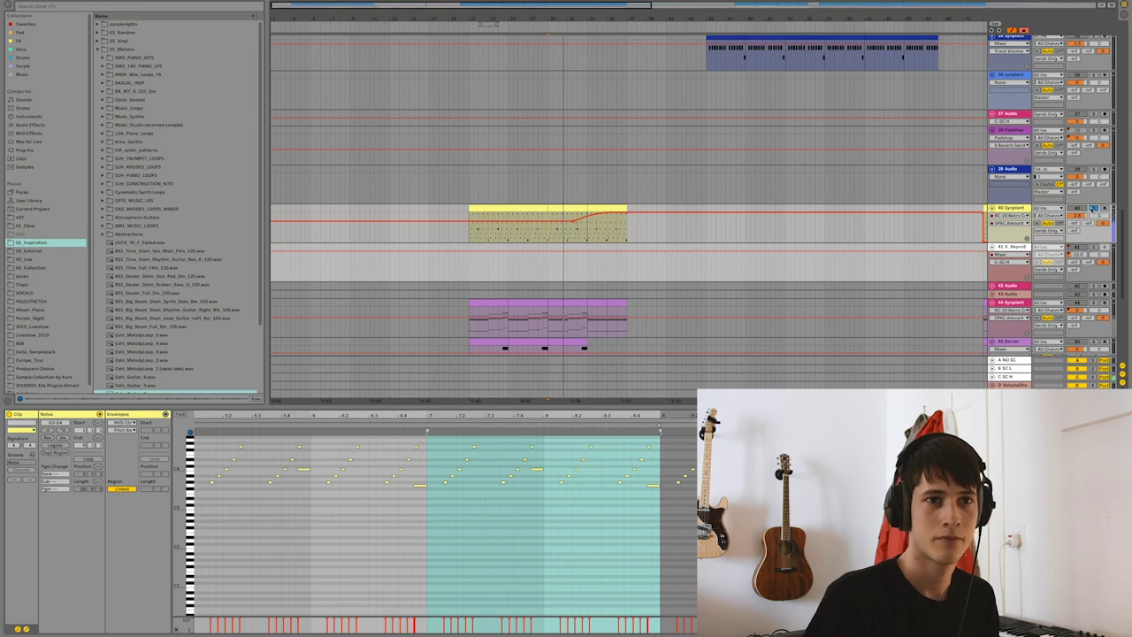
Take the 40 Synplant track out of solo, examine its AZ Glockenpiano patch in the Synplant instrument, and close the plug-in window.
left_click(1093, 209)
double_click(1014, 209)
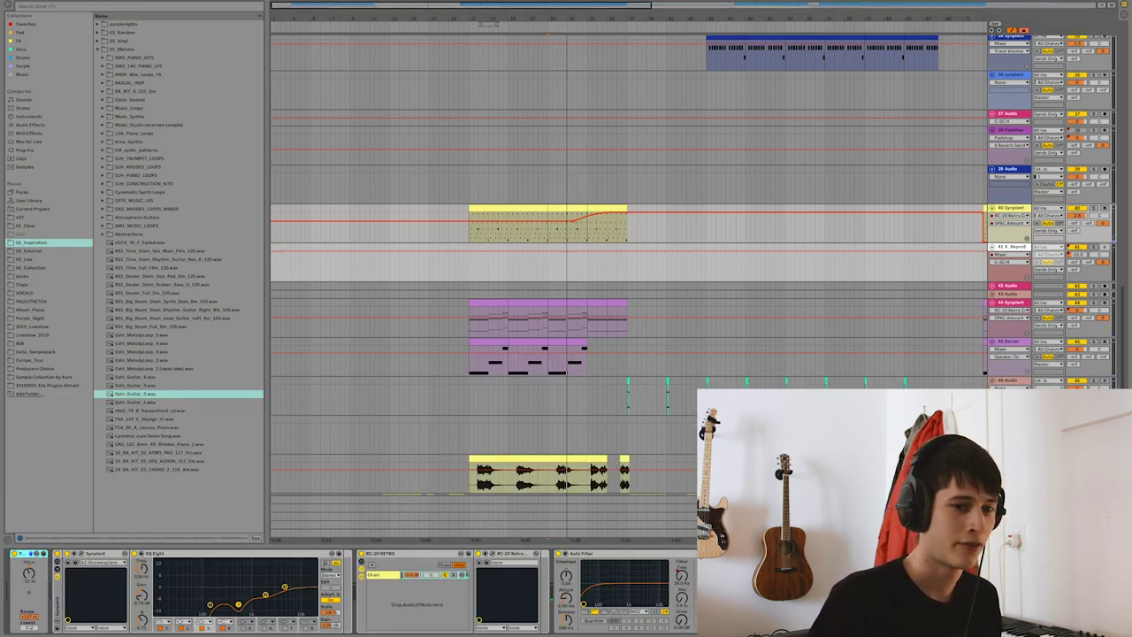
left_click(82, 554)
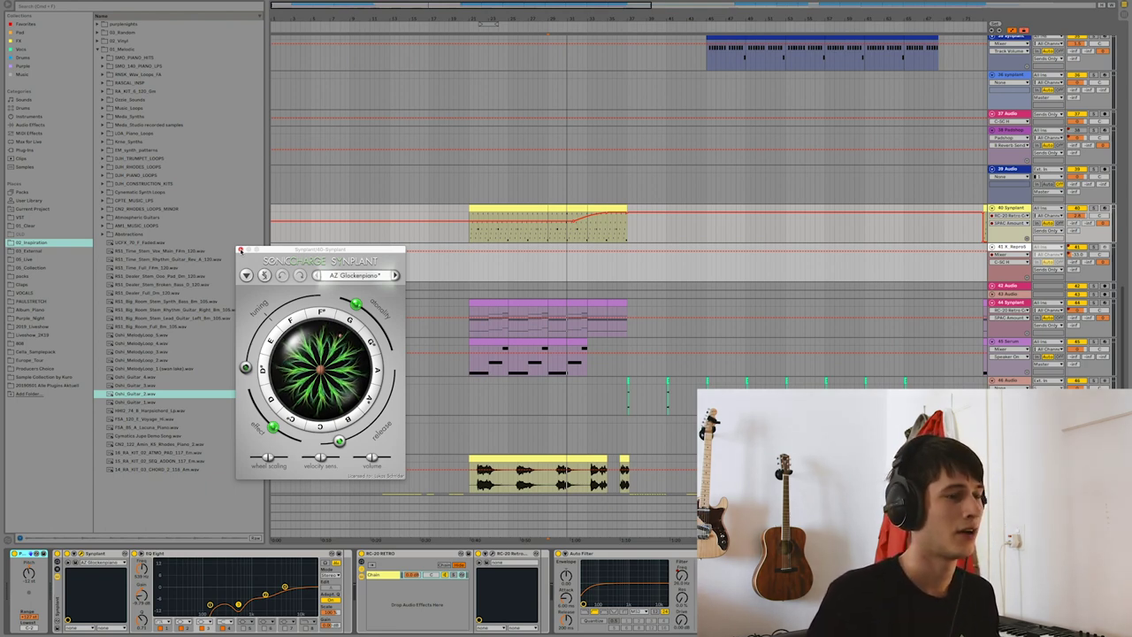
left_click(240, 249)
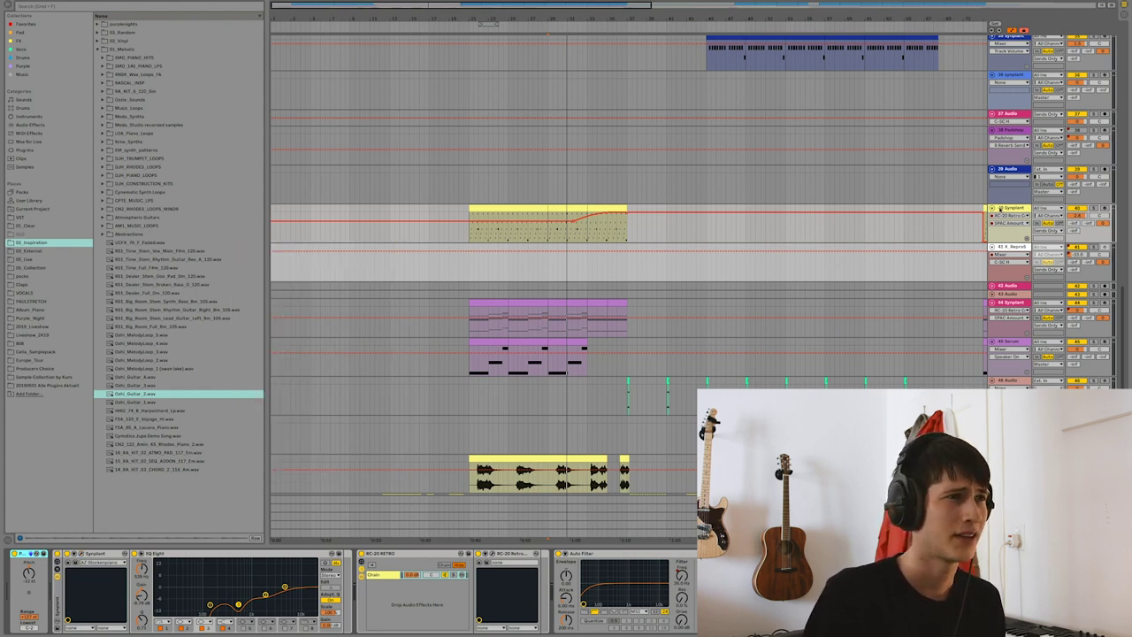
Audition the 41 X_Repro5 track's part together with the soloed 40 Synplant track, and clear the solo.
left_click_drag(560, 3, 814, 5)
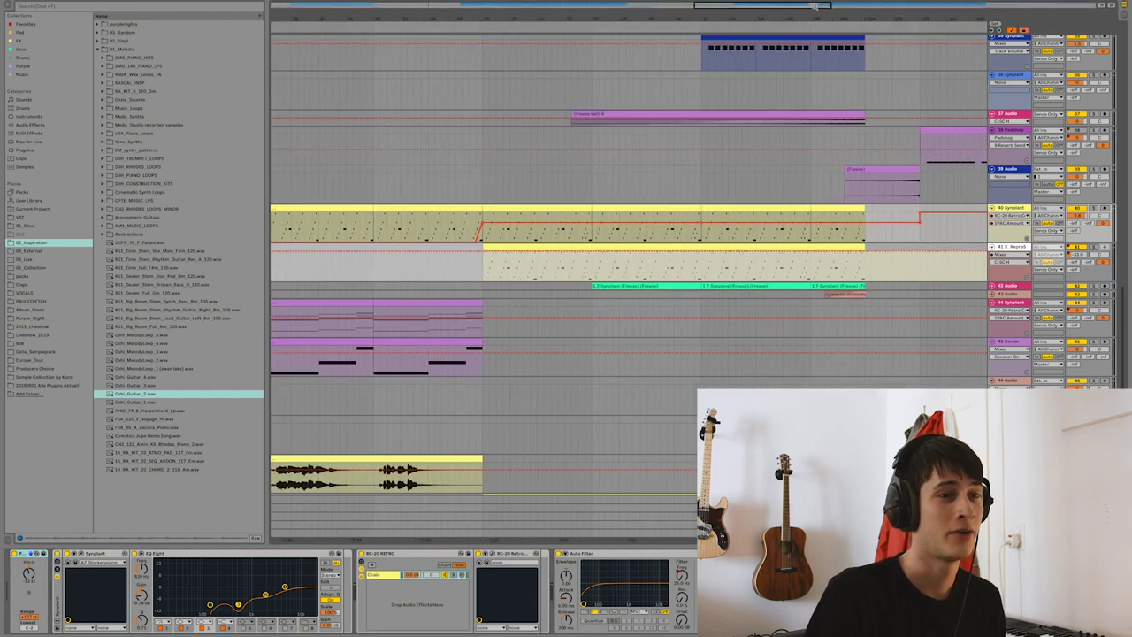
left_click(1093, 247)
left_click(536, 248)
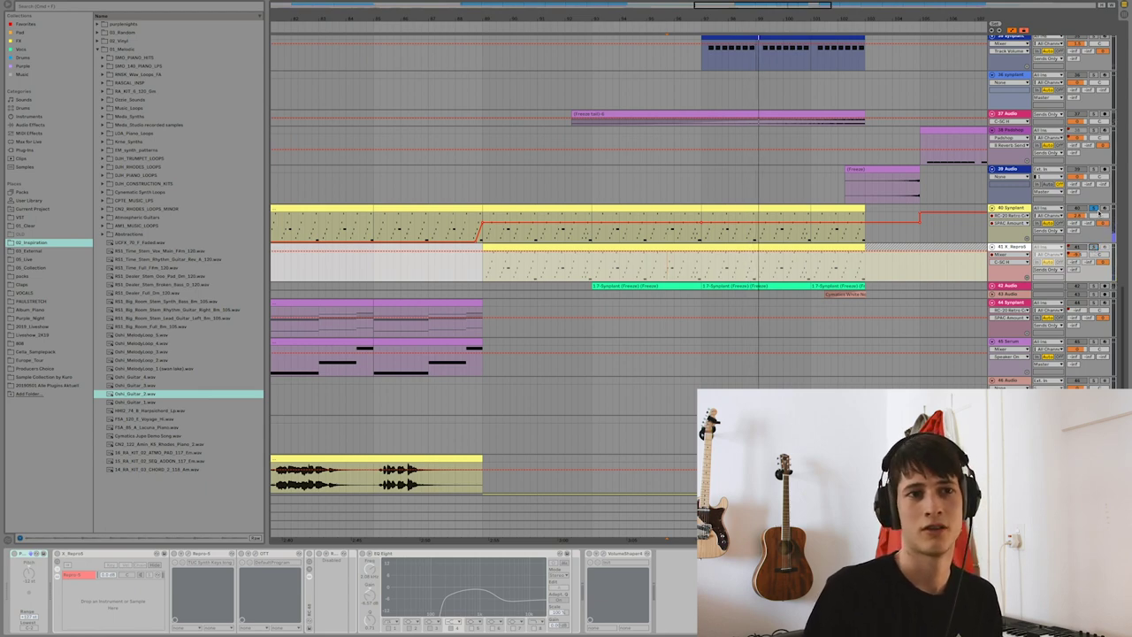
left_click(1095, 208)
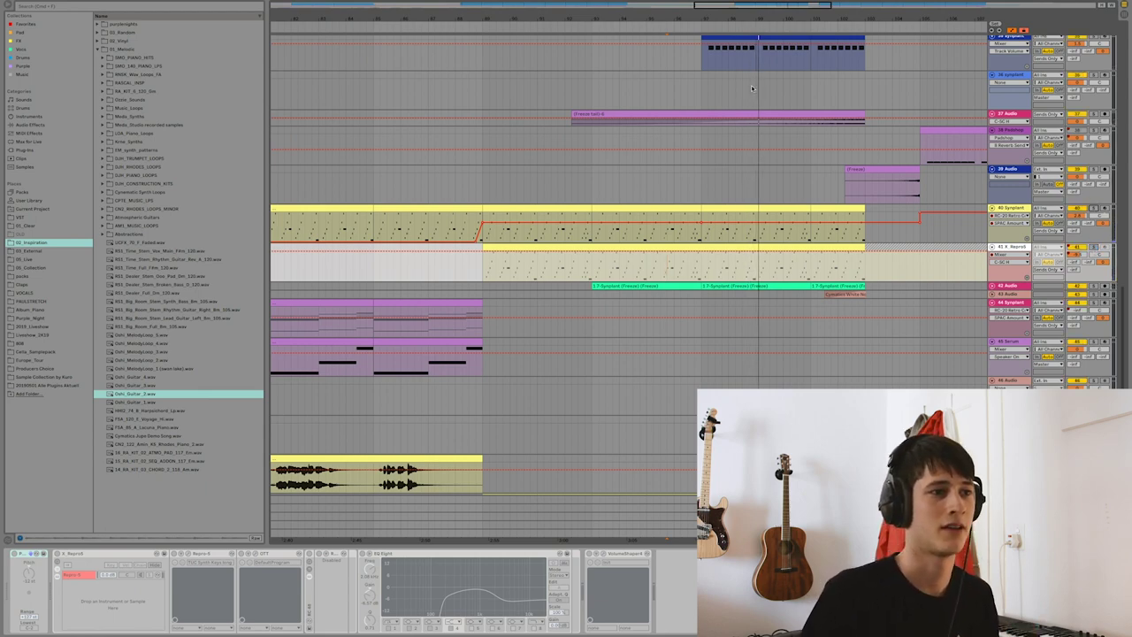
Select the first clip of the 44 Synplant track and play it in solo together with the 45 Serum track.
left_click_drag(730, 8, 463, 7)
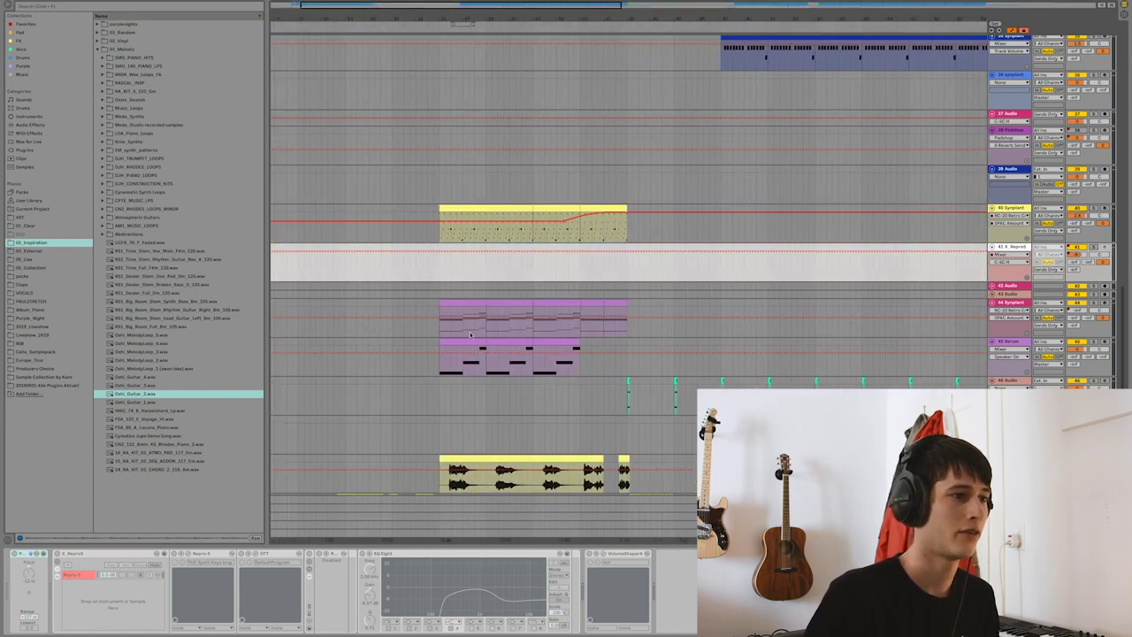
left_click(472, 303)
left_click(1093, 303)
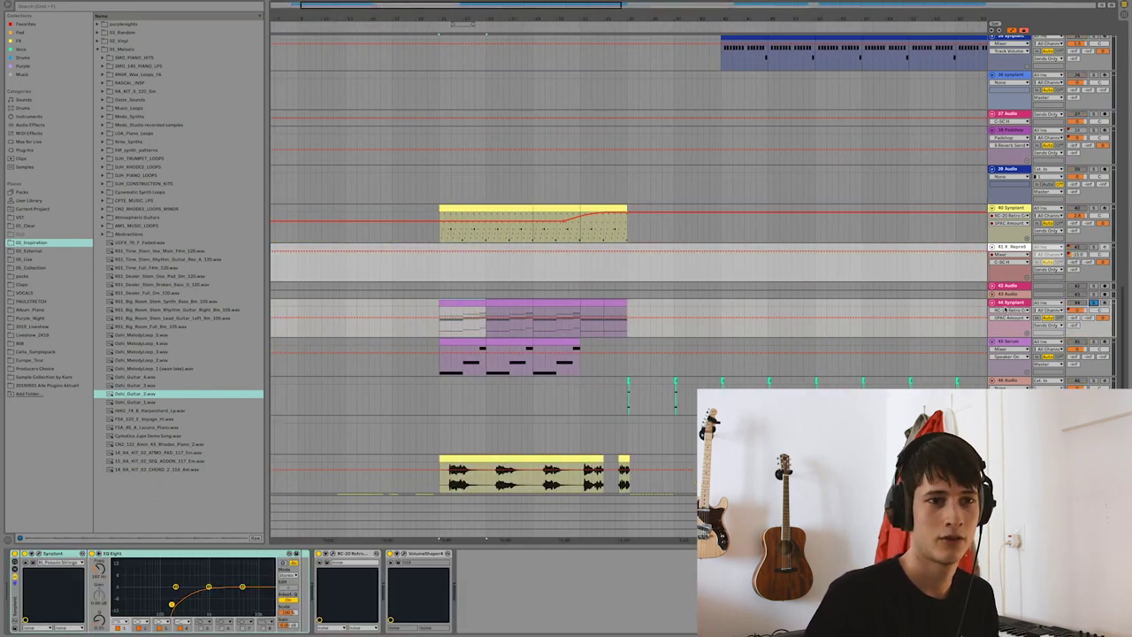
key("space")
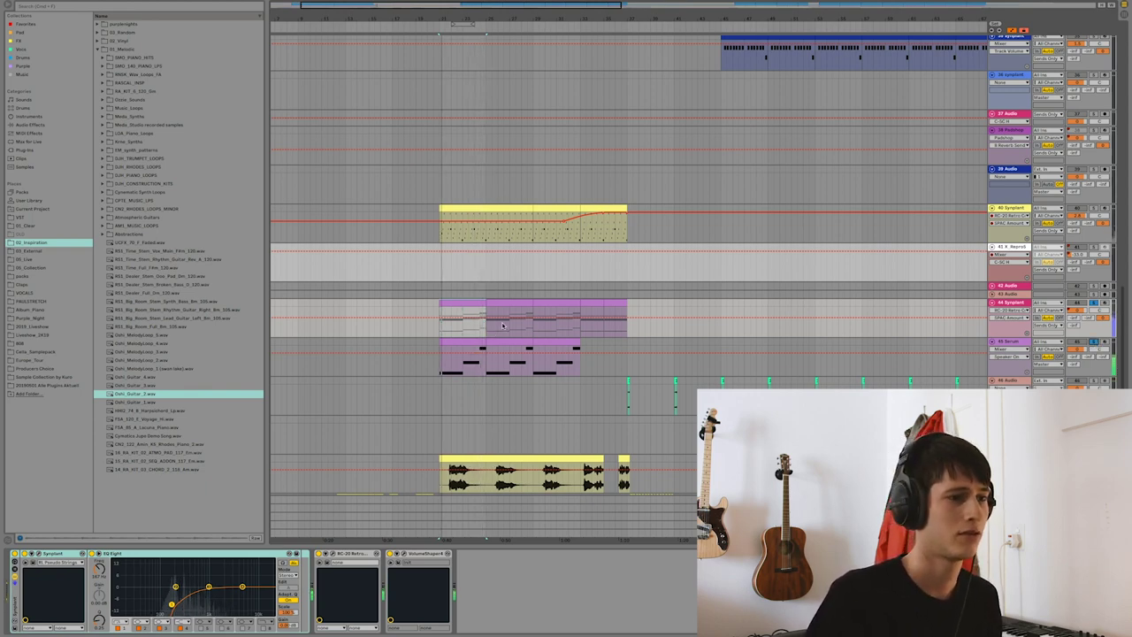
scroll(525, 329, "down", 1)
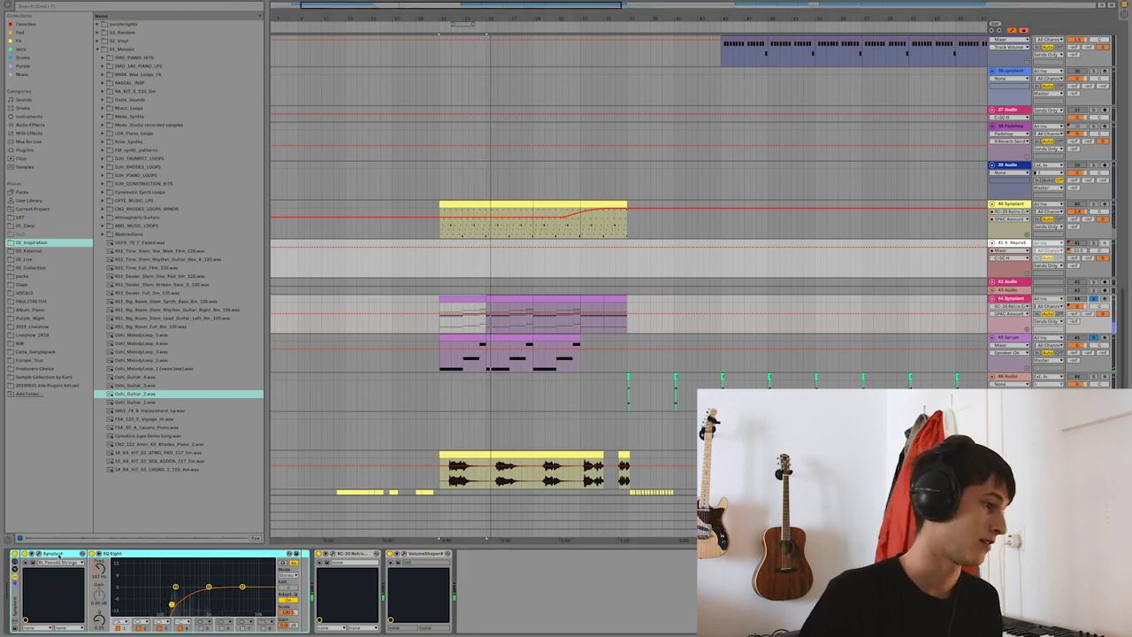
Open the 44 Synplant track's Synplant instrument to examine its patch, and close the plug-in window.
left_click(38, 553)
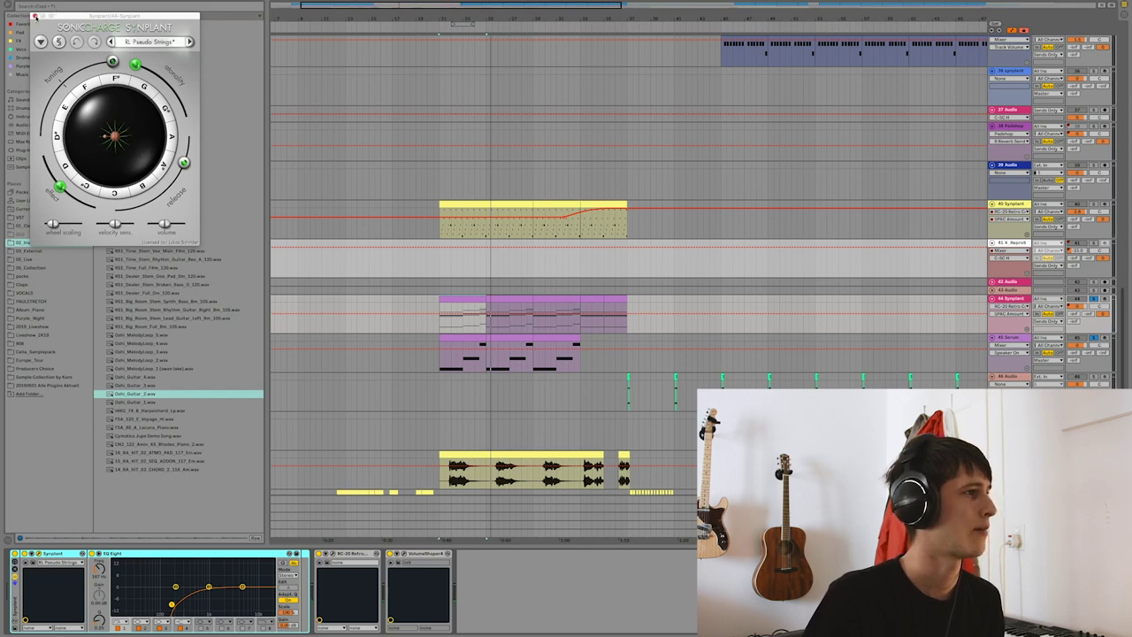
left_click(35, 16)
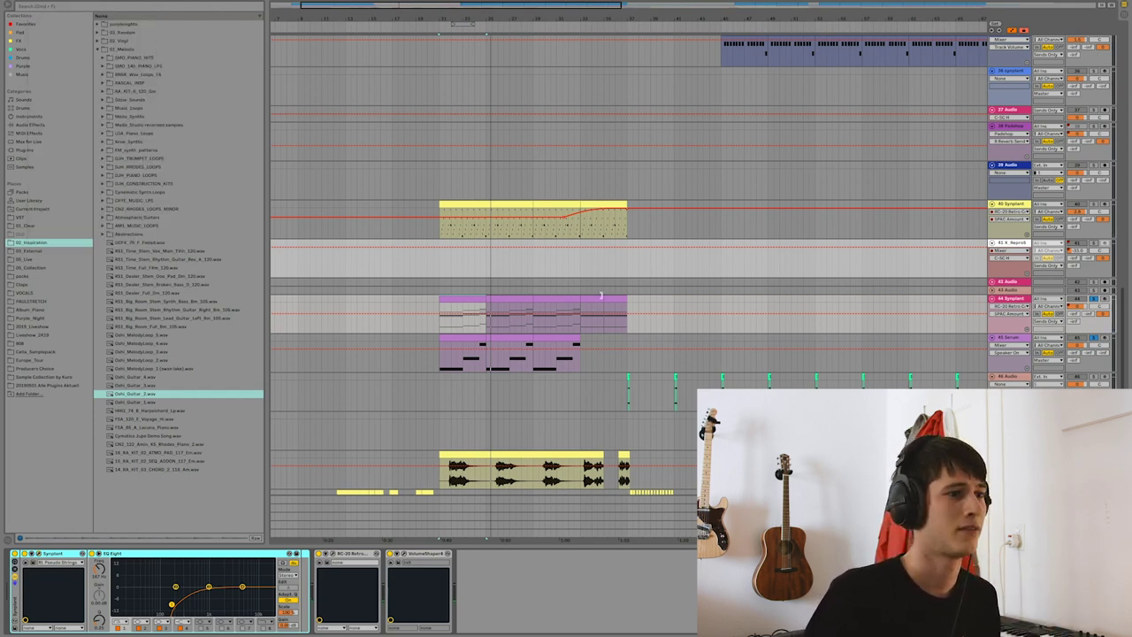
scroll(826, 311, "down", 1)
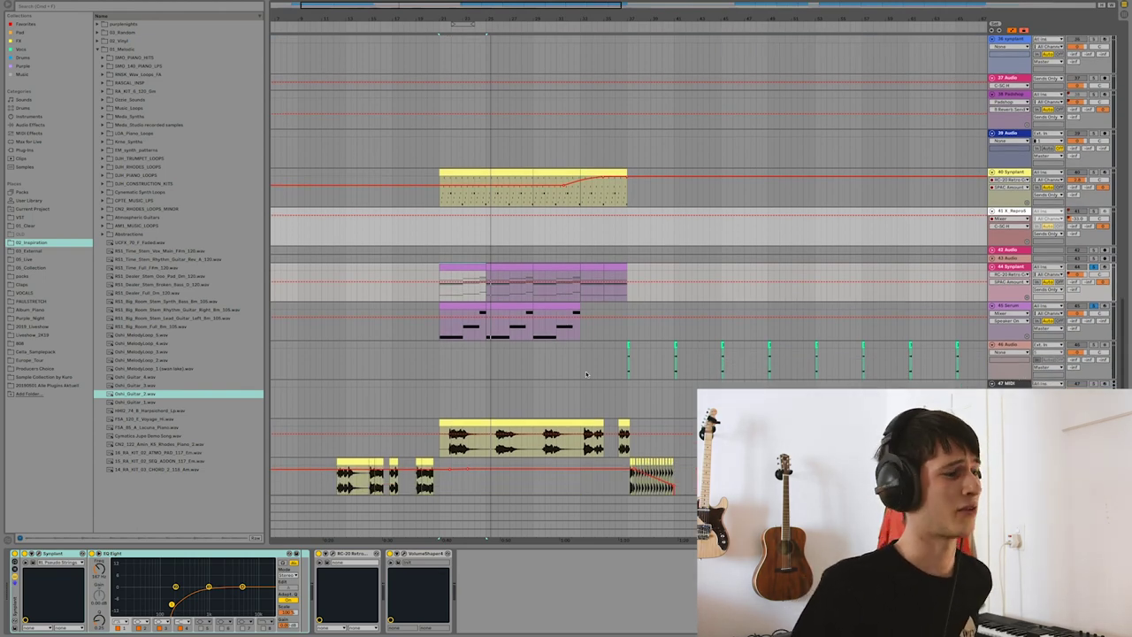
Reopen the 44 Synplant track's RL Pseudo Strings patch, examine its gene parameters in the DNA view, and close the plug-in.
left_click(39, 554)
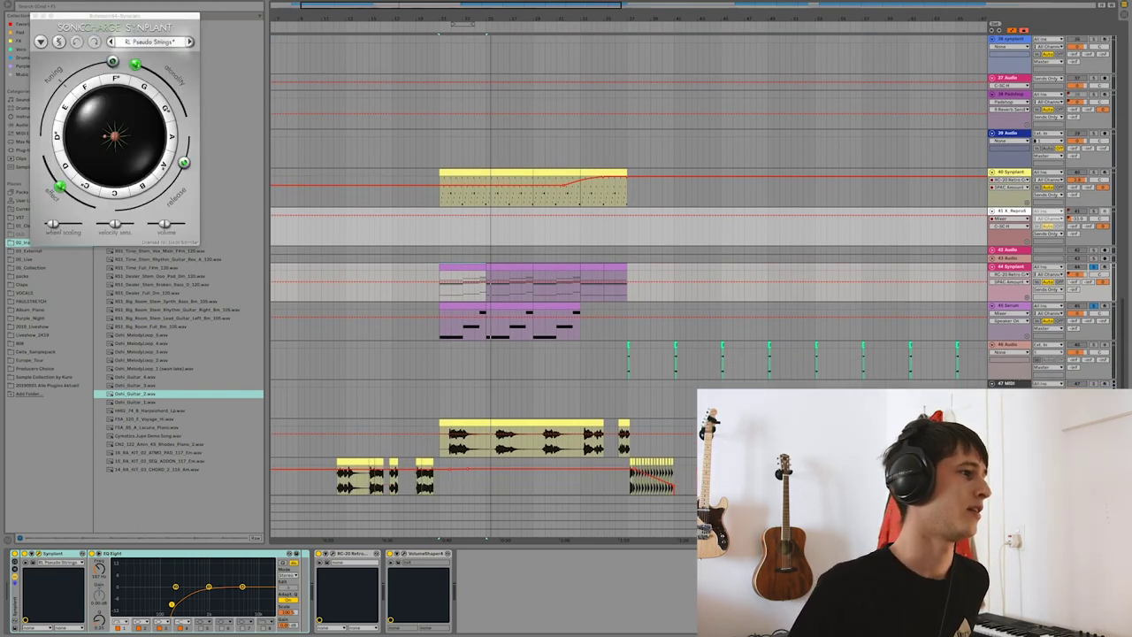
left_click(115, 134)
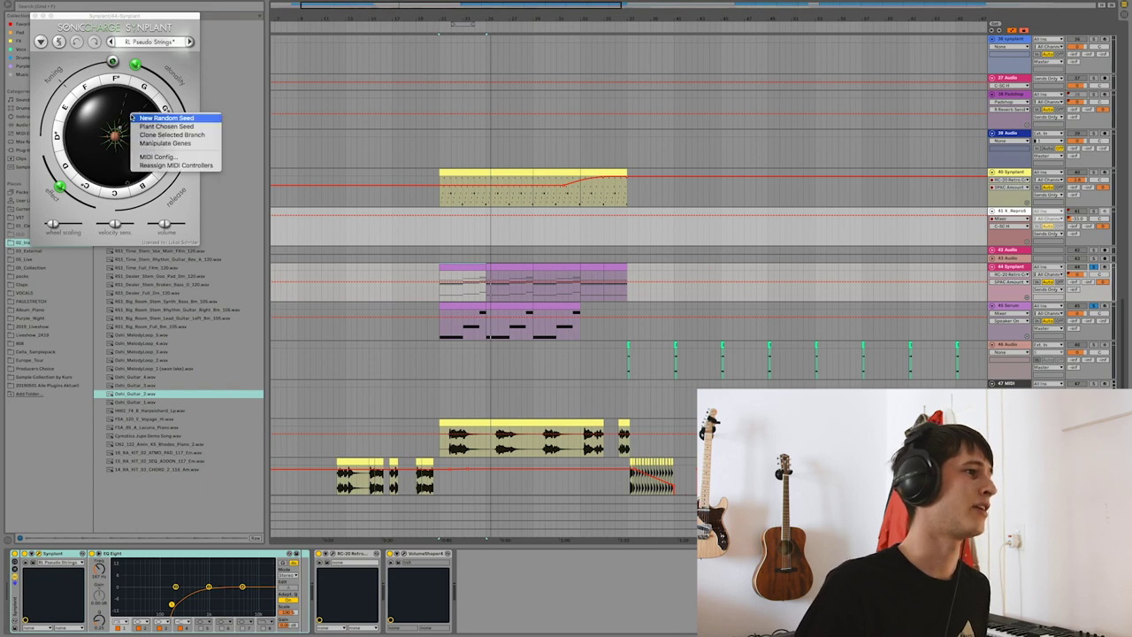
left_click(192, 127)
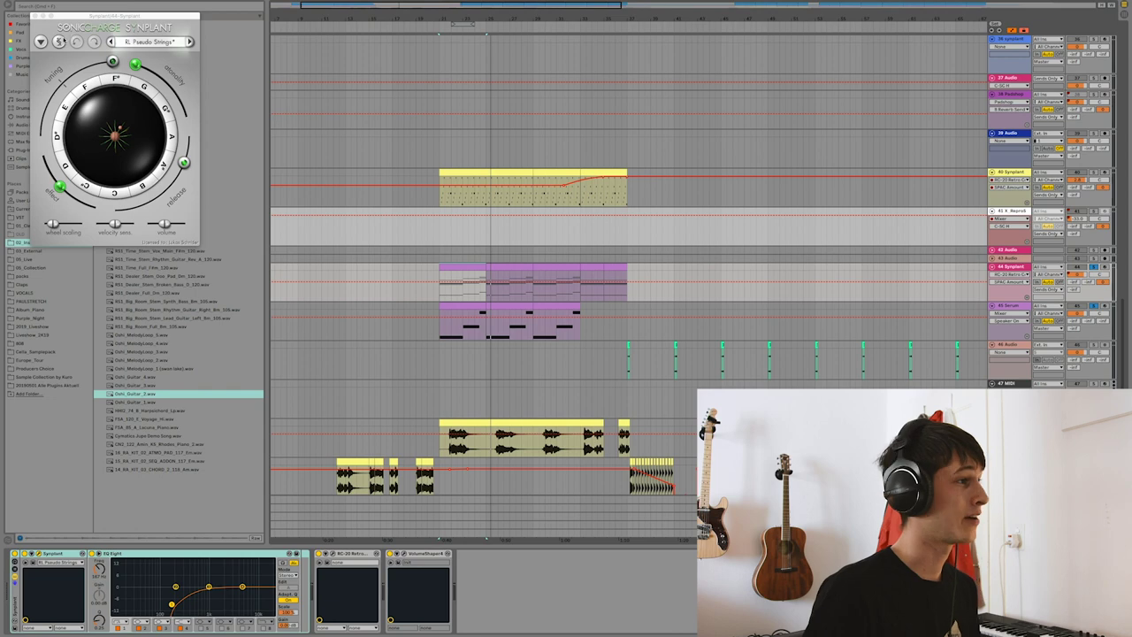
left_click(59, 42)
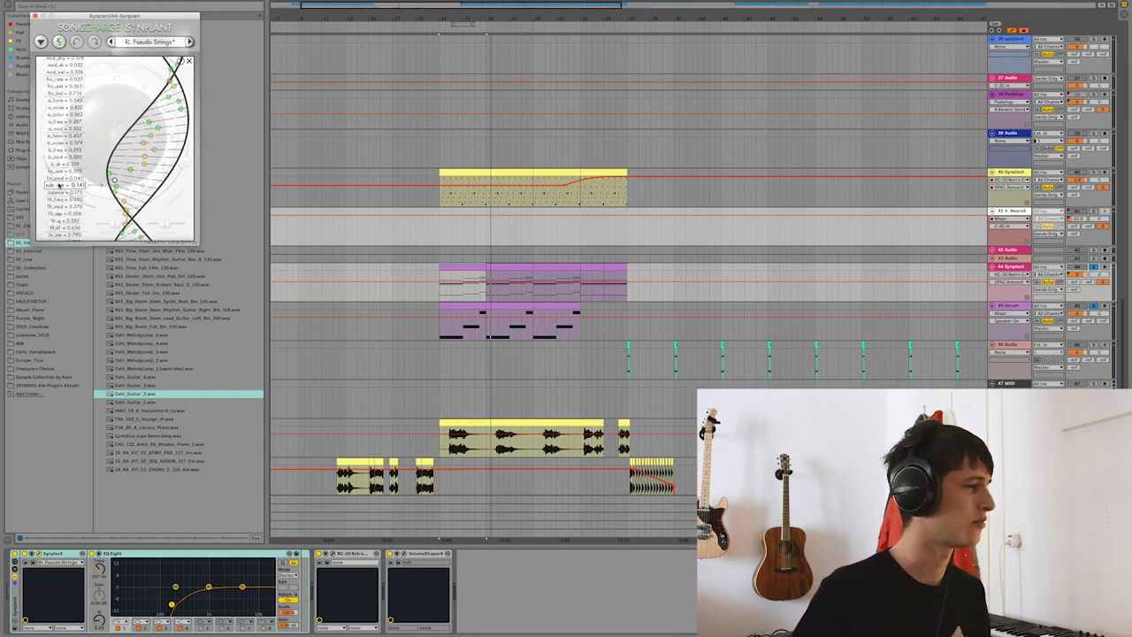
left_click(188, 61)
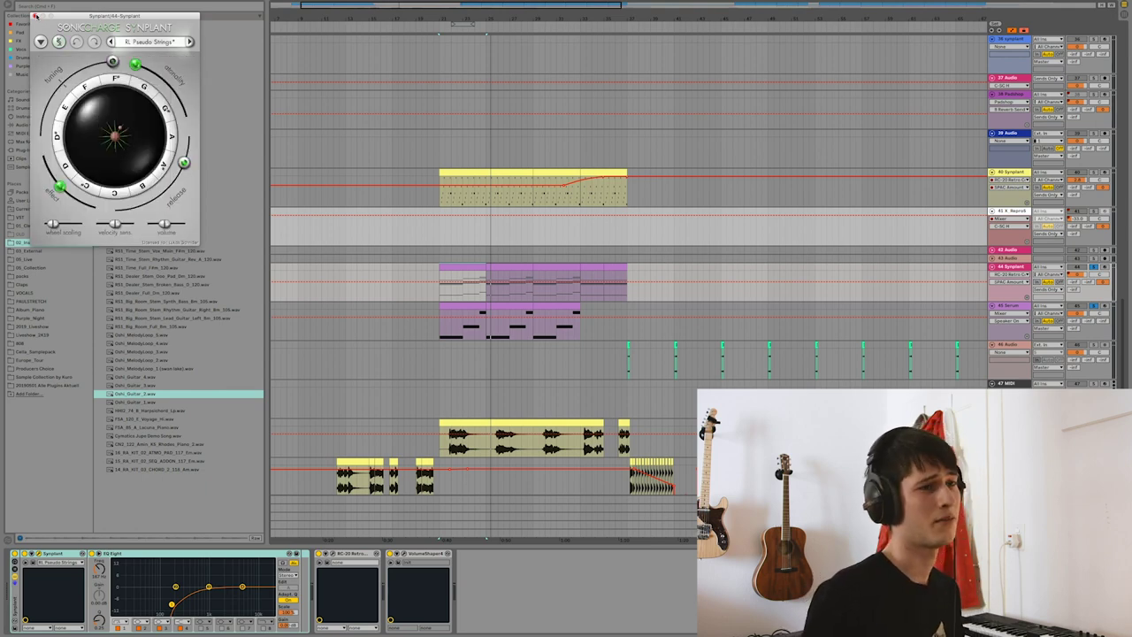
left_click(35, 15)
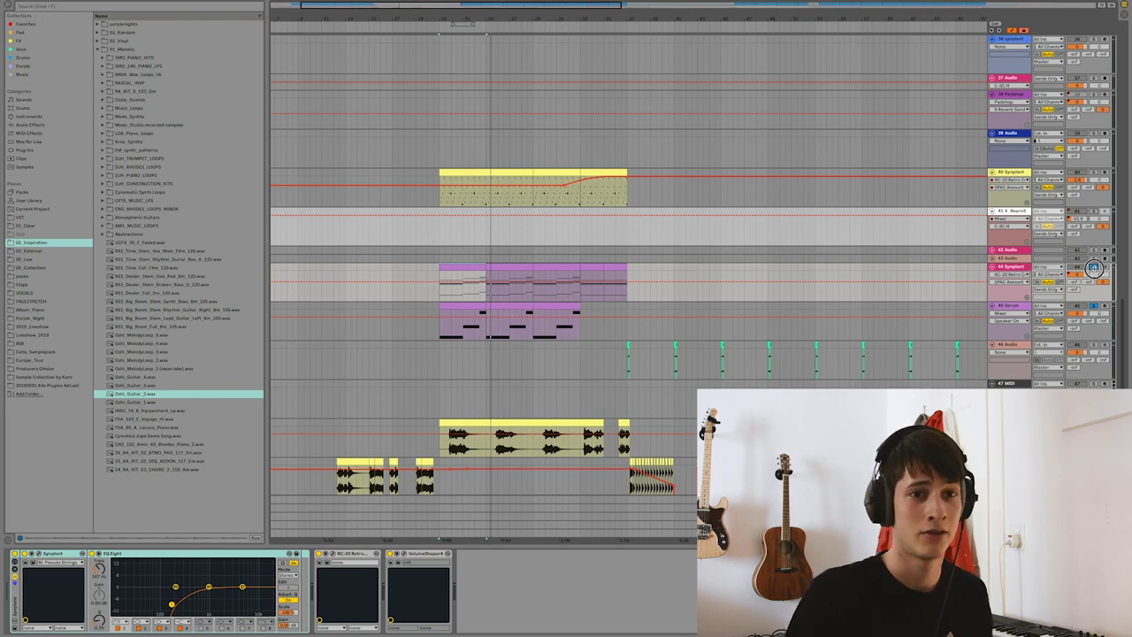
Take the 44 Synplant track out of solo, solo the 48 Audio track, and open its first vocal clip for inspection.
left_click(1094, 268)
scroll(1013, 362, "down", 2)
left_click(1013, 363)
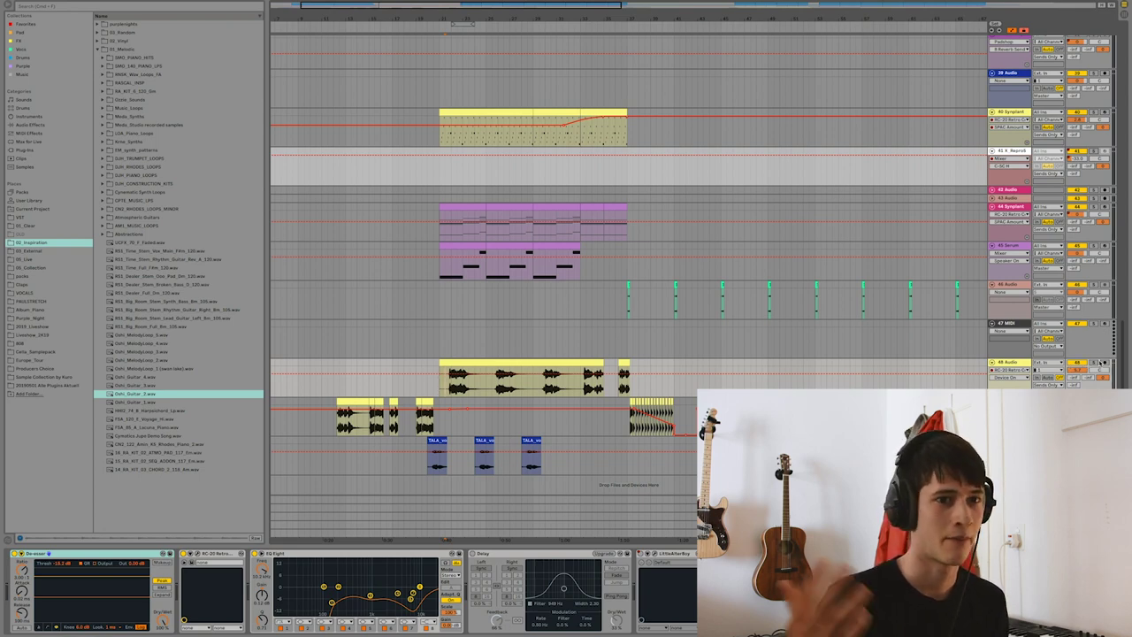
left_click(1093, 362)
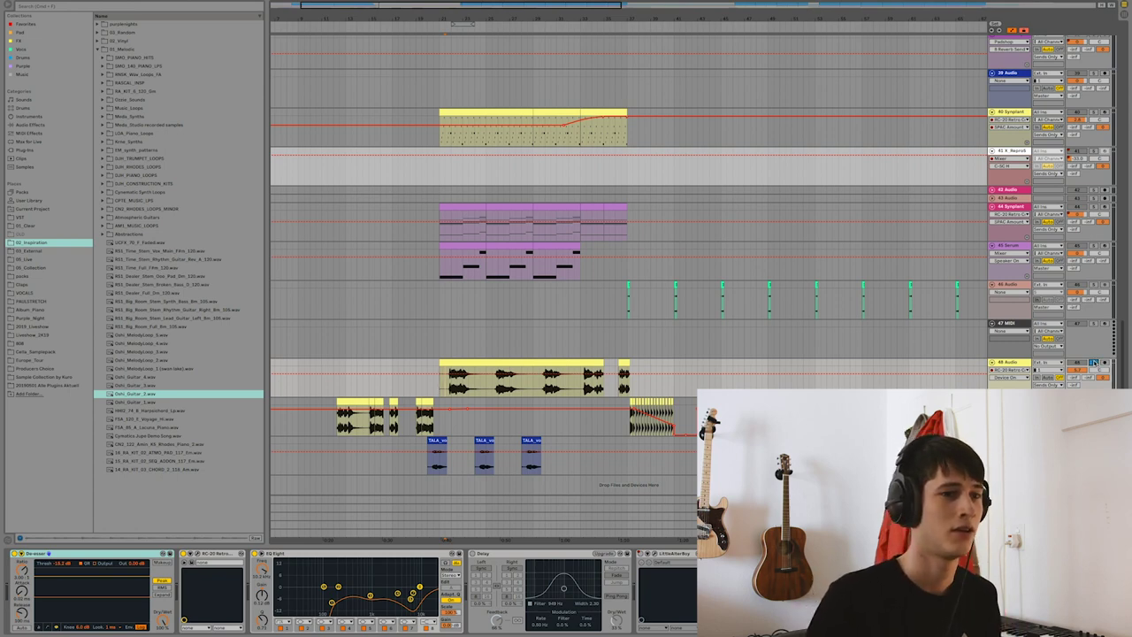
double_click(498, 366)
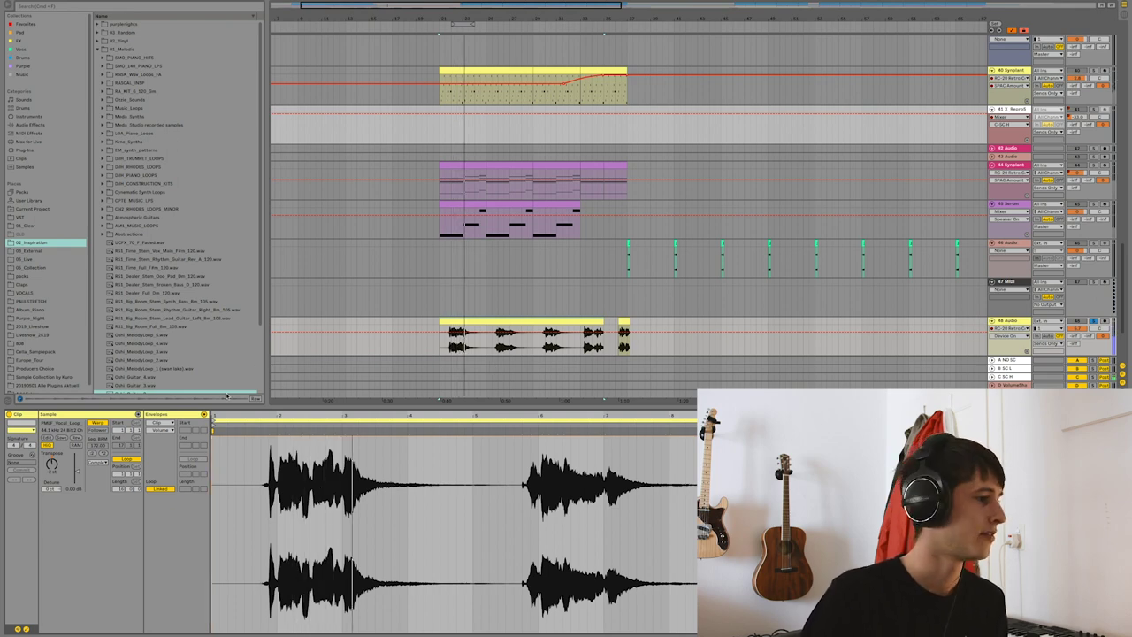
Show the vocal clip's source sample in the browser, shrink the clip view, and hide it.
left_click(65, 424)
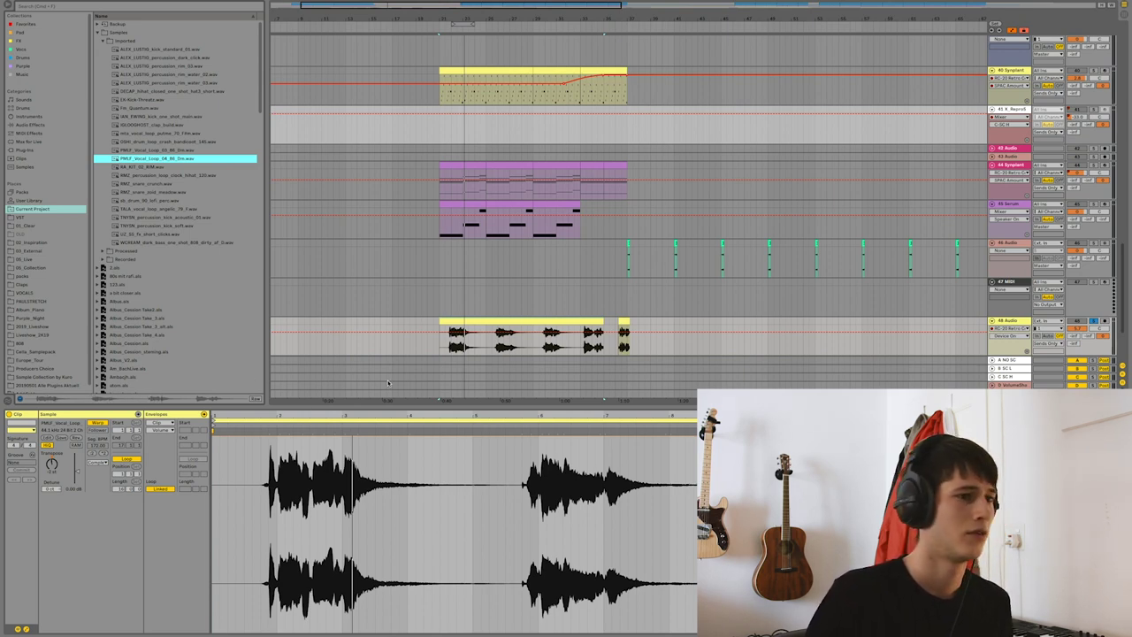
left_click_drag(796, 405, 796, 547)
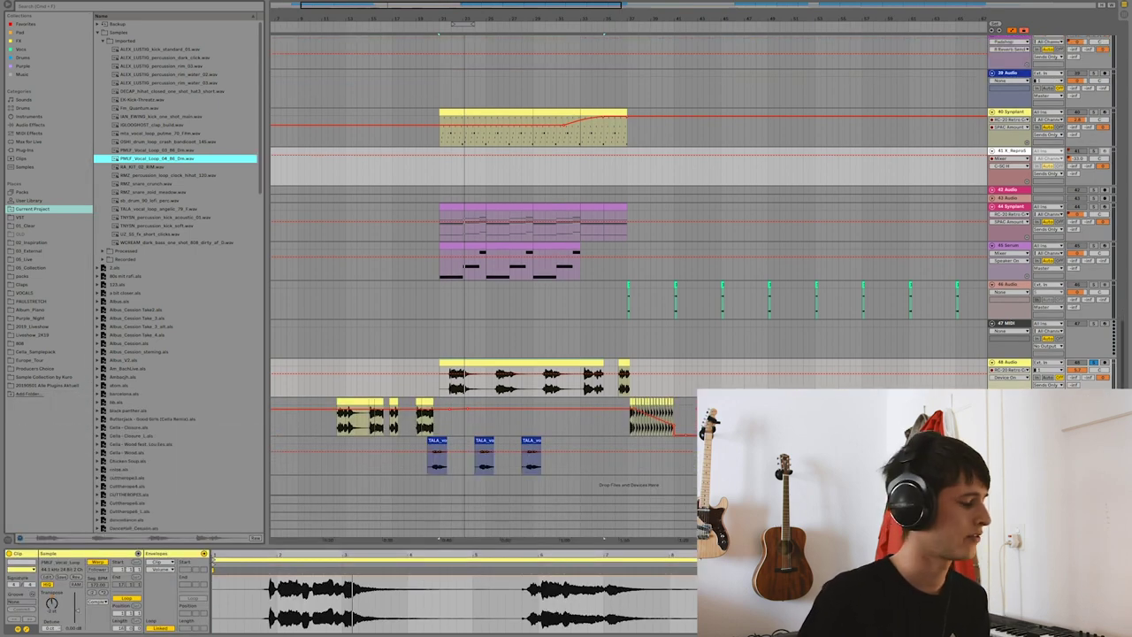
left_click(1124, 629)
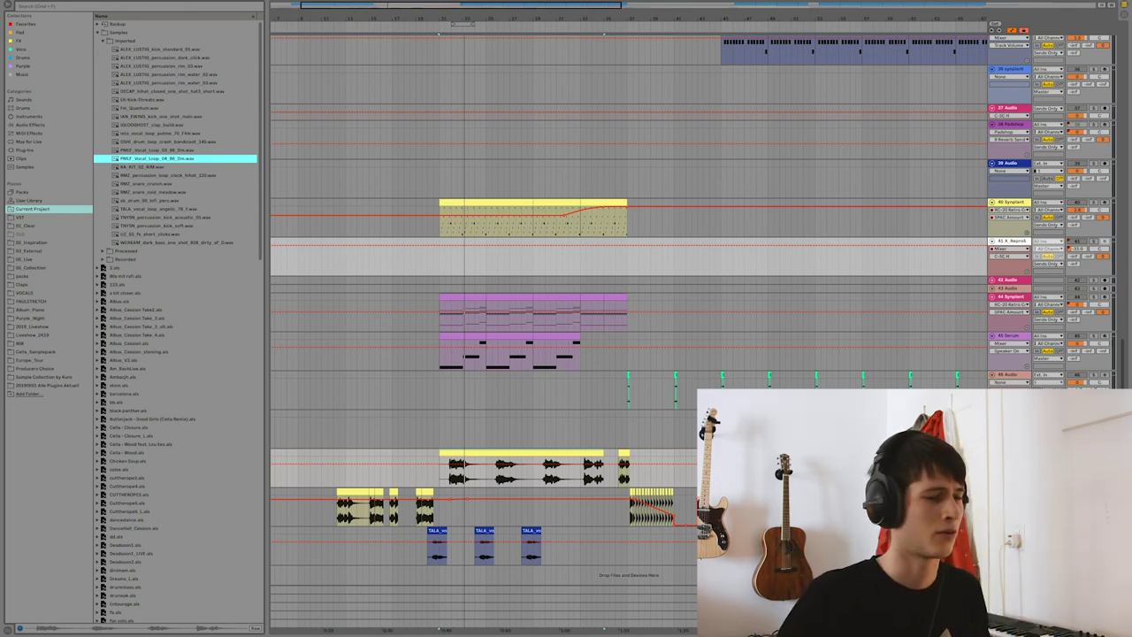
Audition the 49 Audio track's chopped vocal clips from the middle of their second group.
left_click(704, 508)
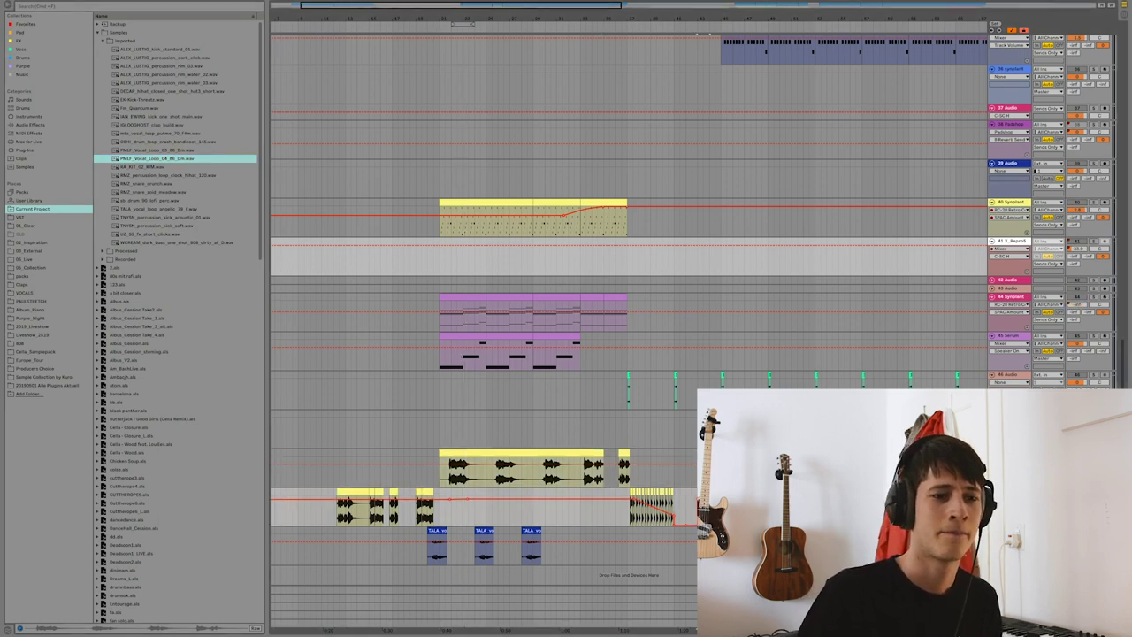
scroll(892, 508, "up", 5)
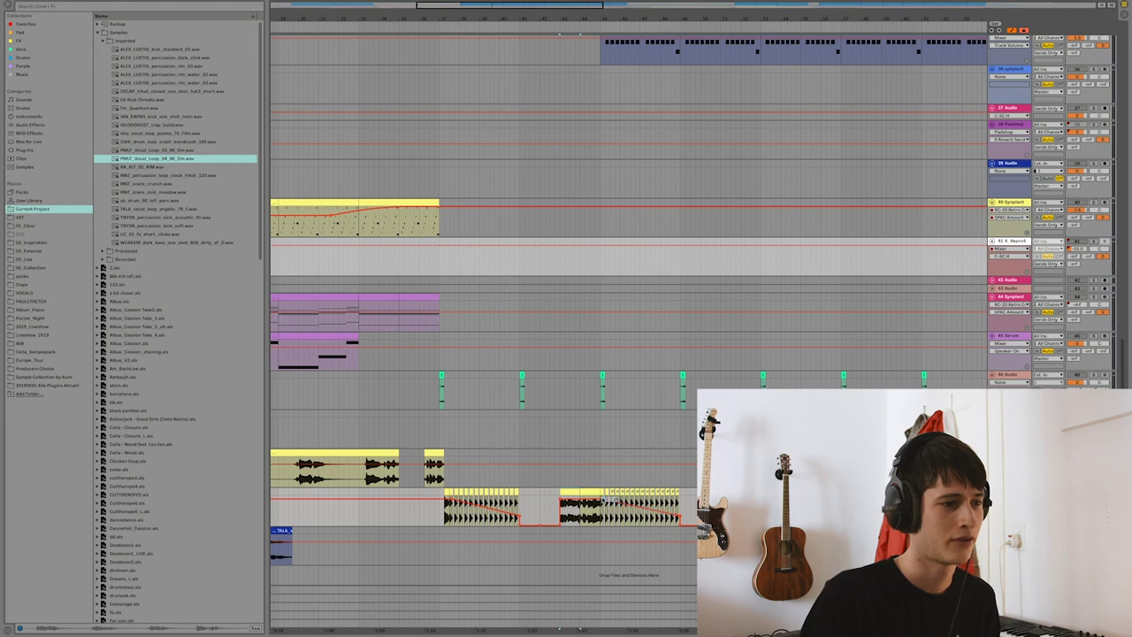
key("space")
key("space")
left_click(603, 489)
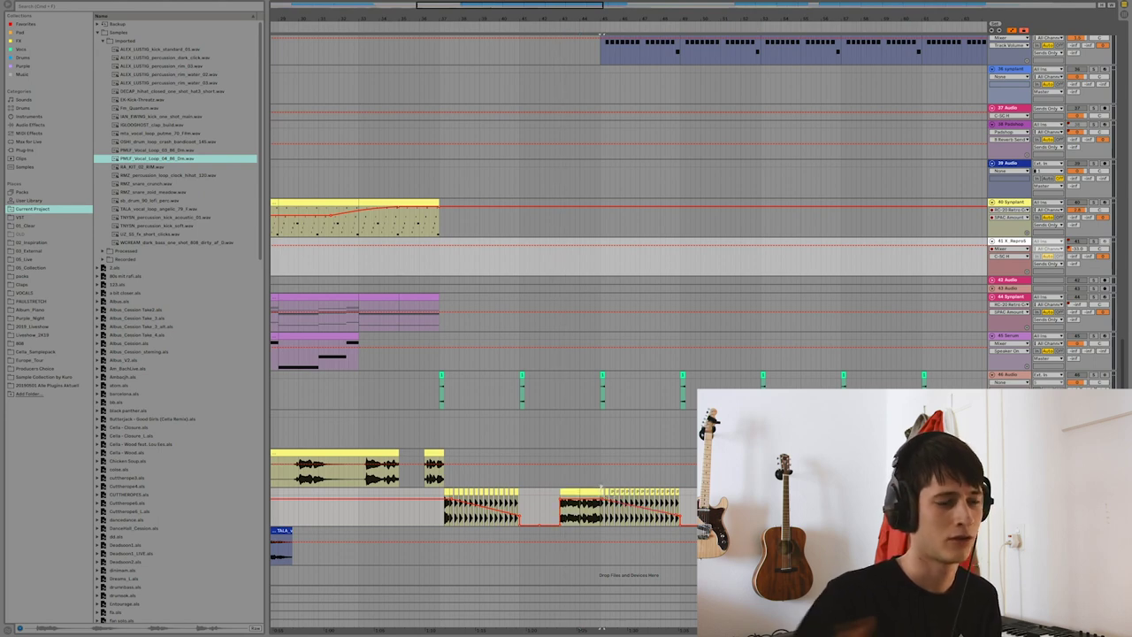
key("space")
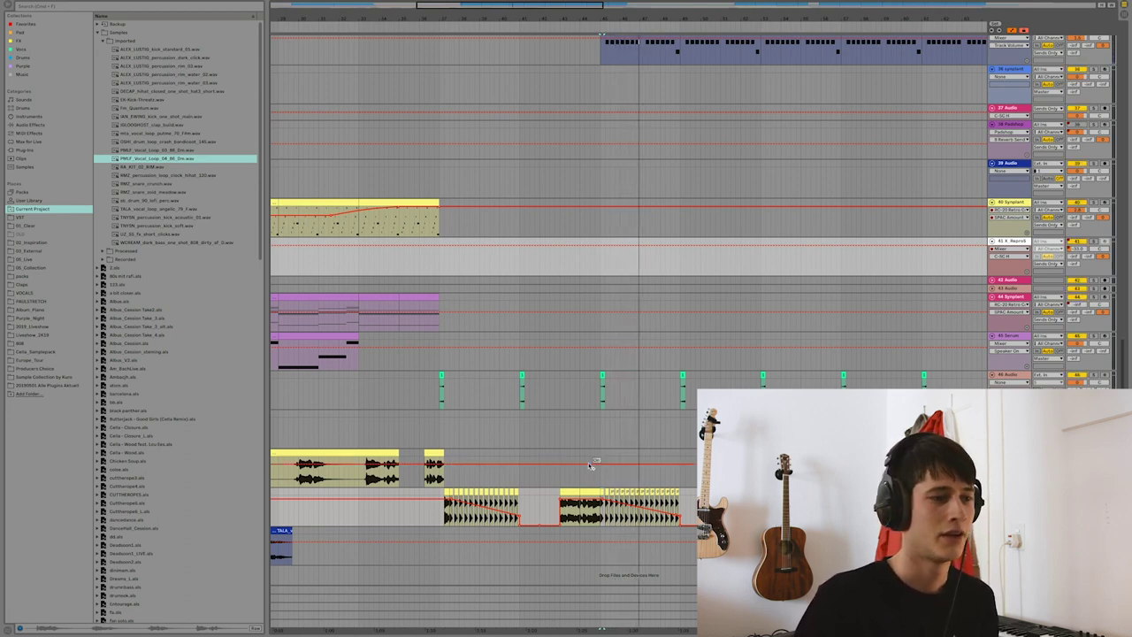
left_click_drag(524, 4, 524, 0)
key("minus")
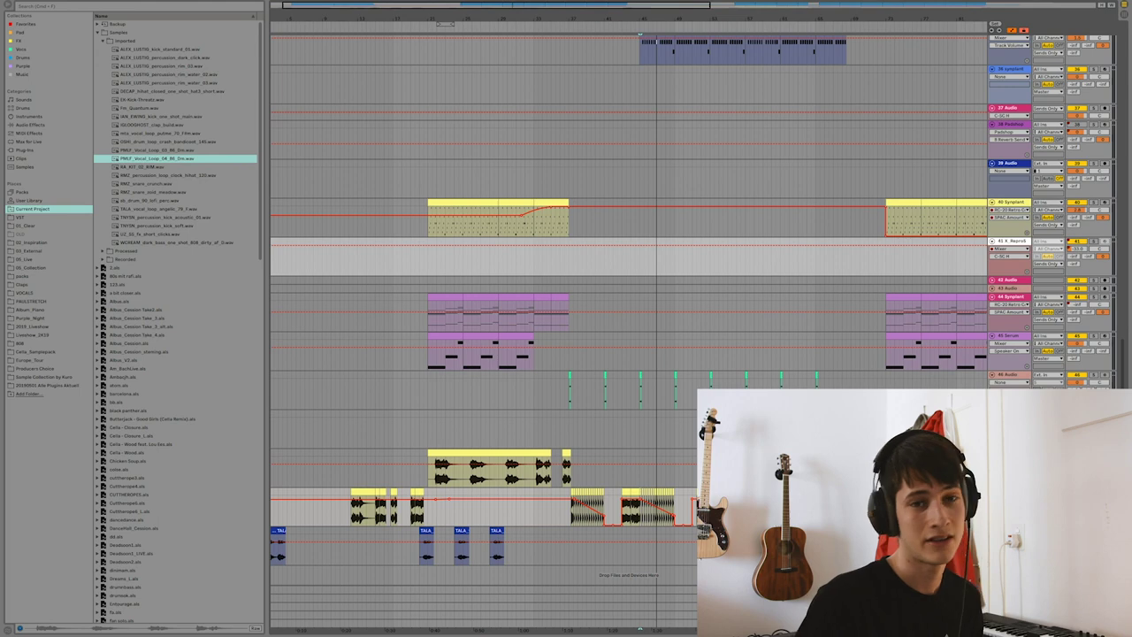
Find LittleAlterBoy among the Soundtoys VST plug-ins and add it at the start of the 49 Audio track's device chain.
left_click(33, 158)
left_click(34, 143)
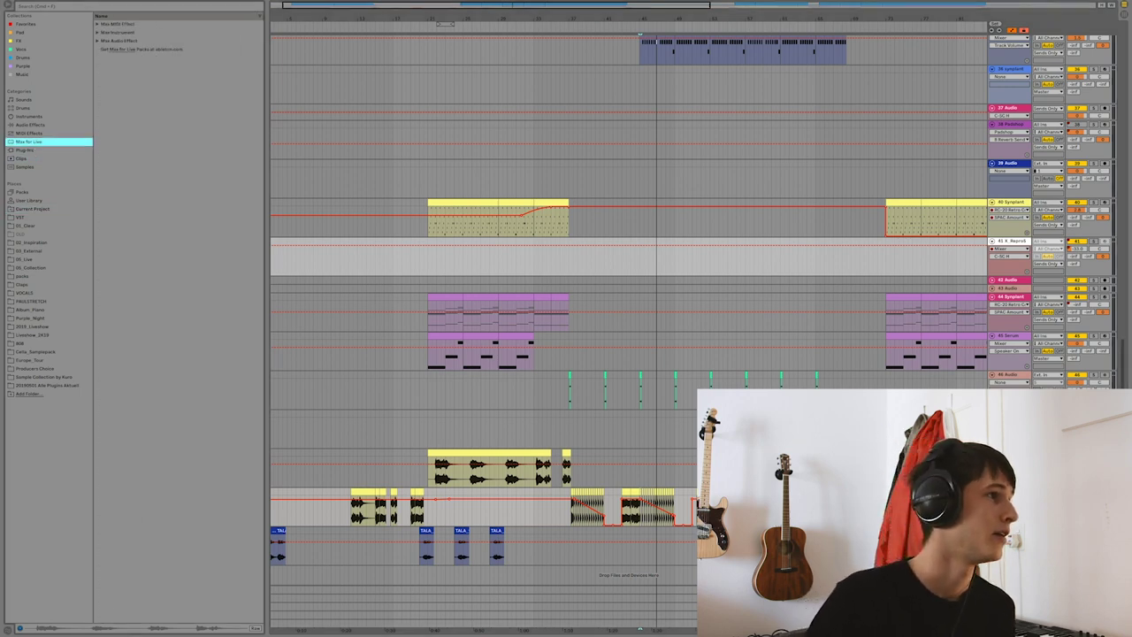
left_click(25, 149)
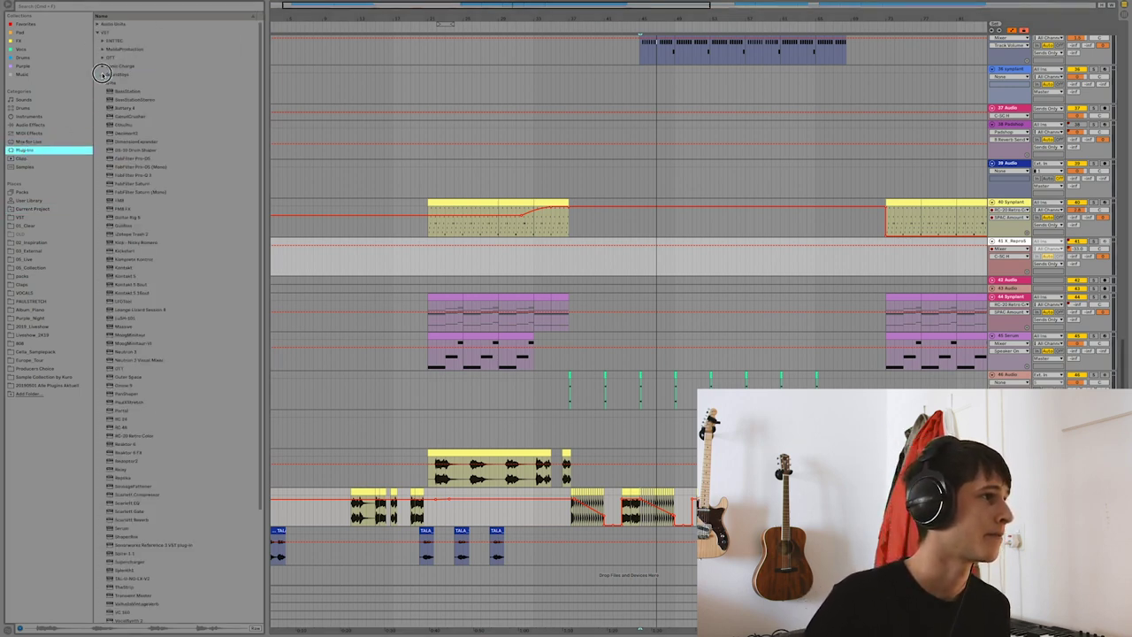
left_click(104, 74)
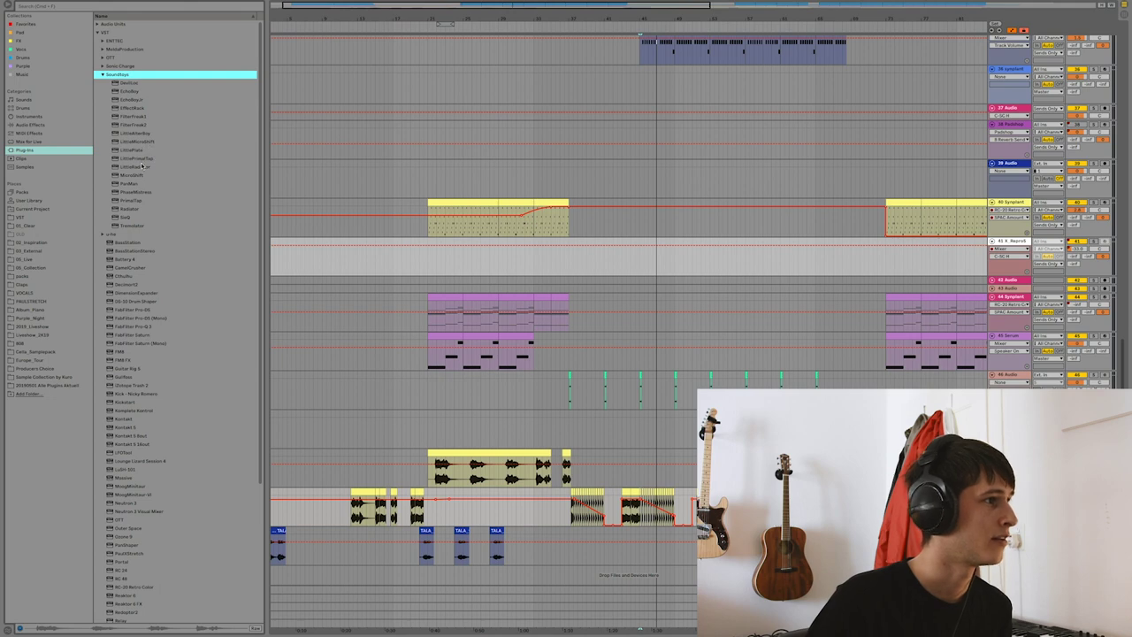
key("shift+Tab")
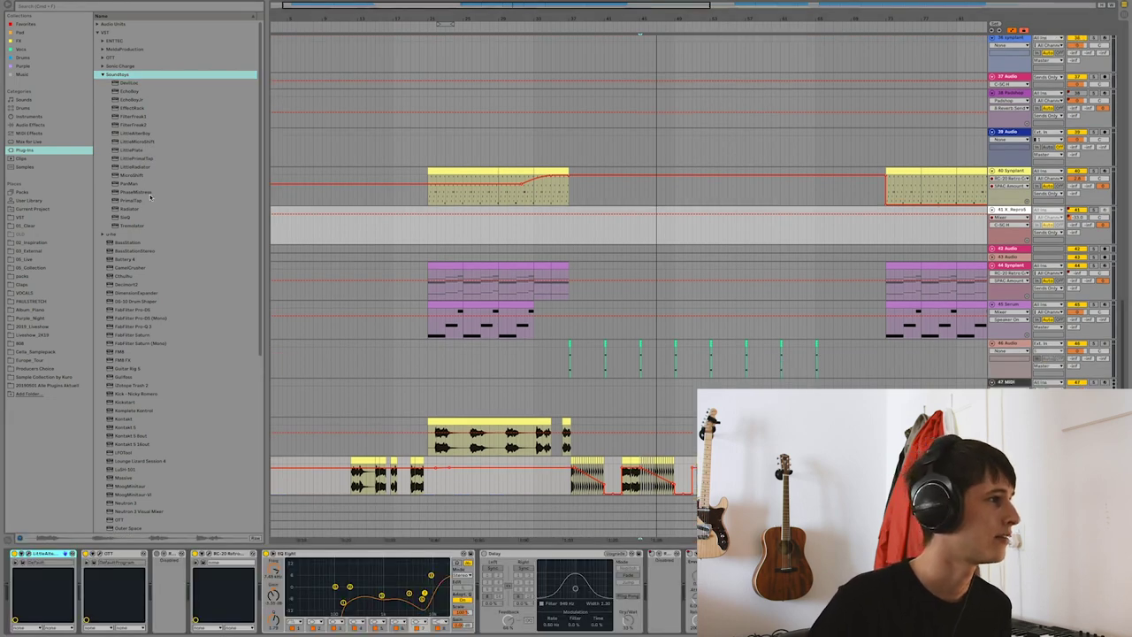
left_click_drag(140, 135, 12, 584)
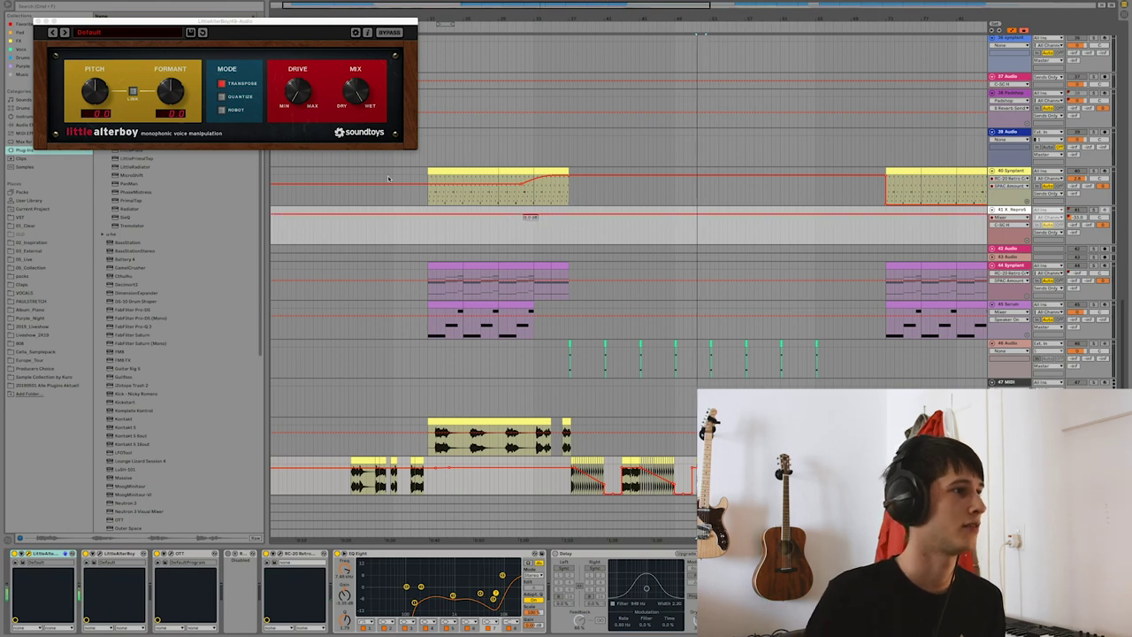
Try LittleAlterBoy's formant control and its Robot and Transpose modes on the chopped vocals, and delete the added device.
left_click_drag(170, 91, 81, 71)
left_click(222, 110)
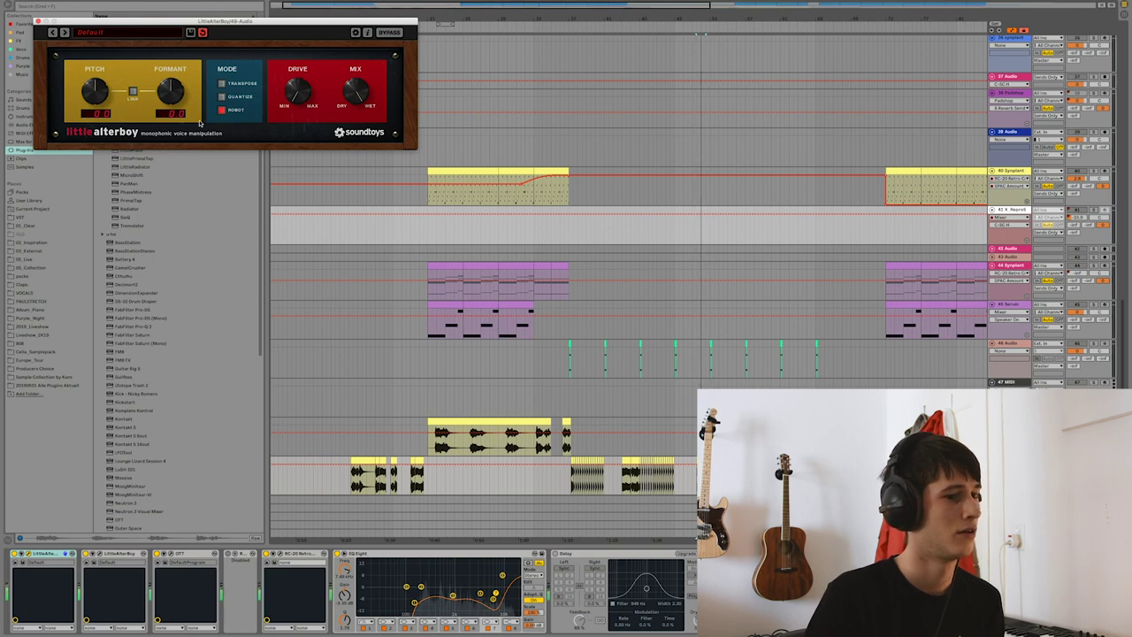
left_click(222, 84)
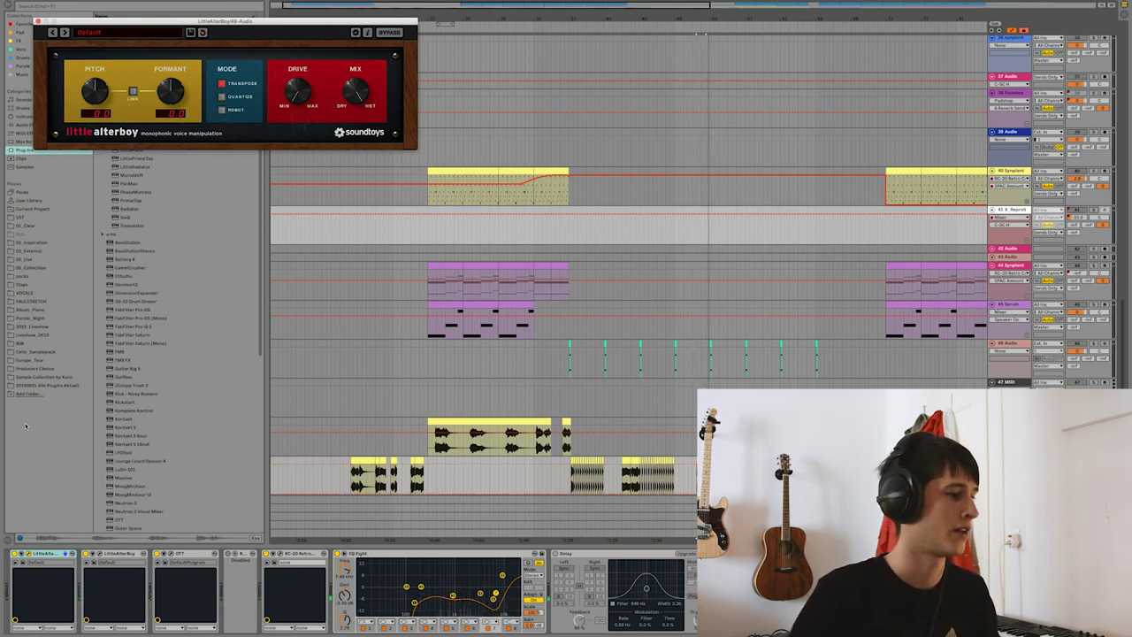
left_click(73, 572)
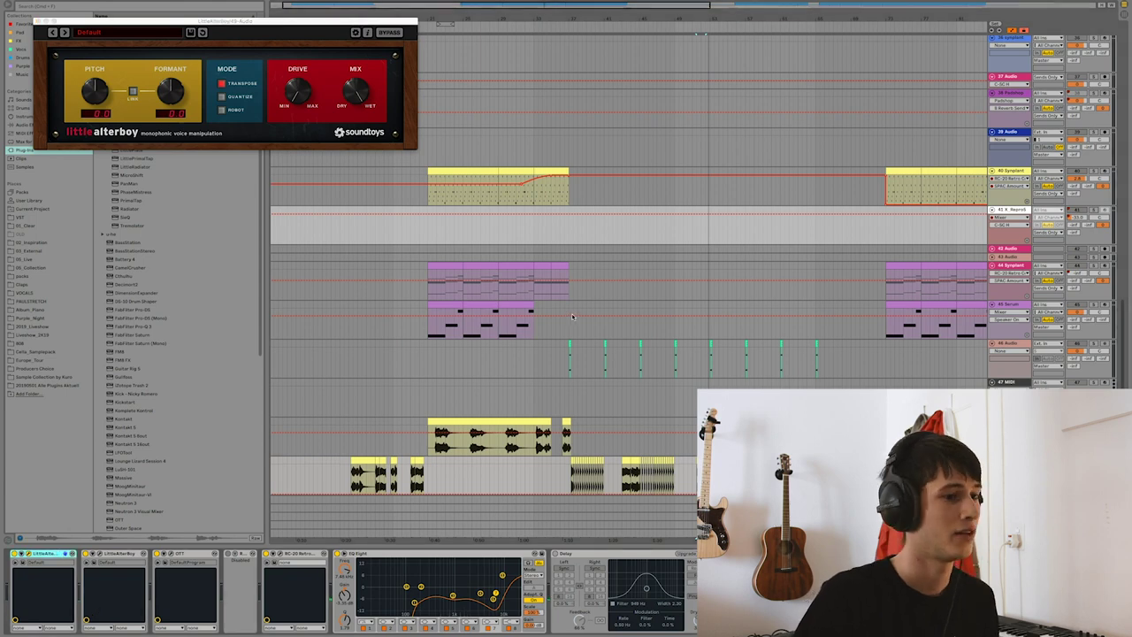
key("Delete")
Play the first TALA vocal loop clip near the start of the arrangement.
scroll(548, 370, "down", 3)
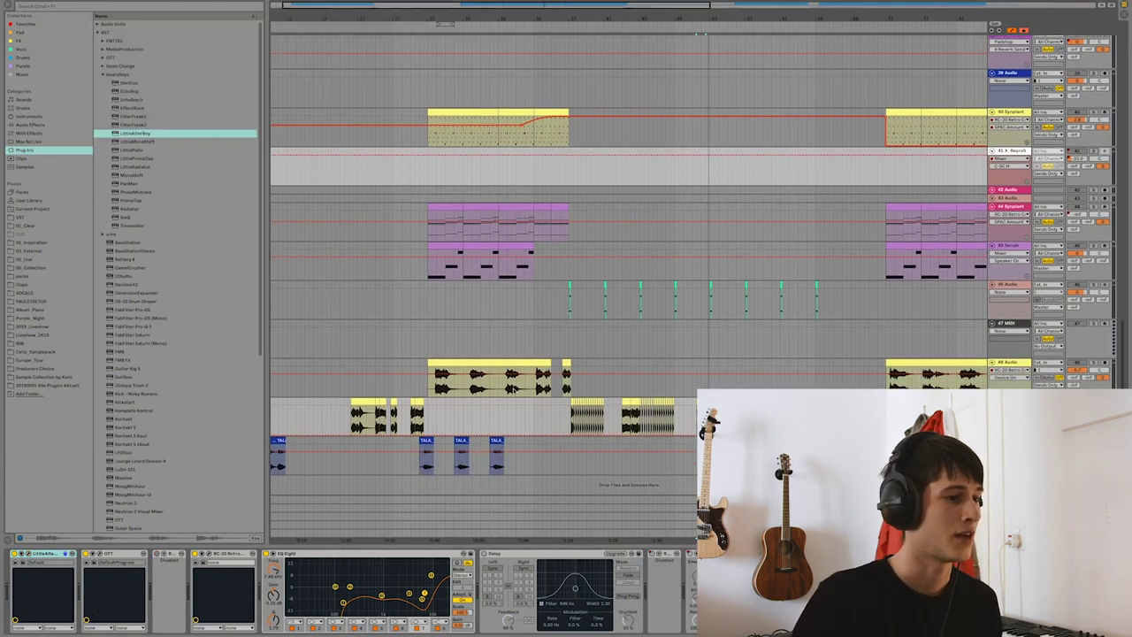
left_click(287, 445)
scroll(332, 117, "up", 5)
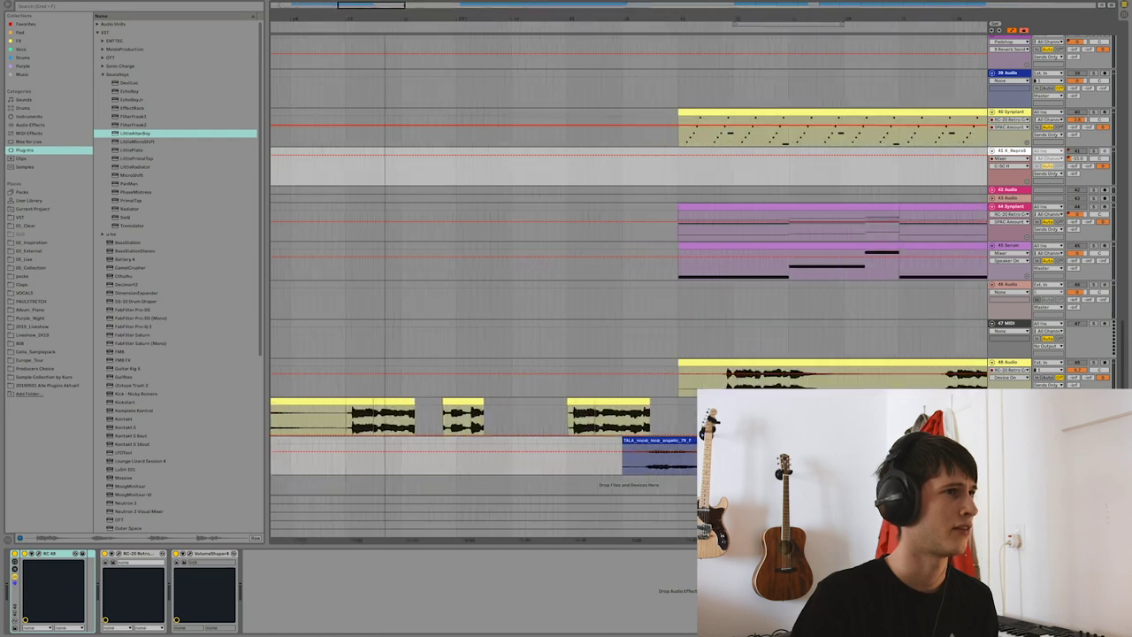
left_click_drag(317, 7, 638, 7)
key("space")
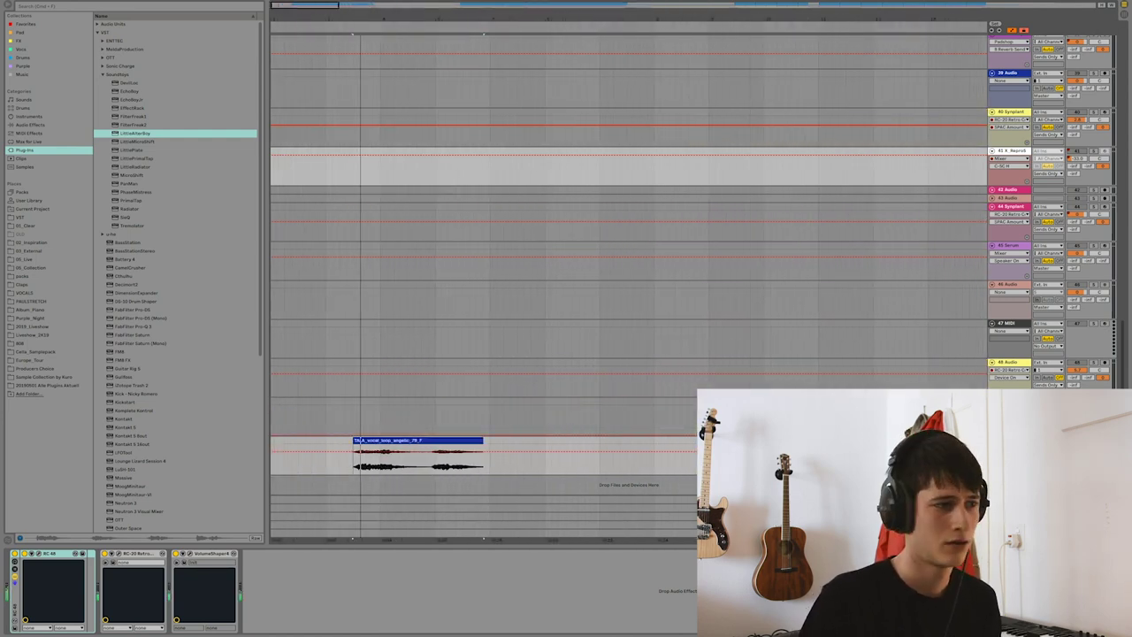
Open the TALA vocal loop clip's sample details, stop playback, and show its source file in the browser.
left_click(444, 442)
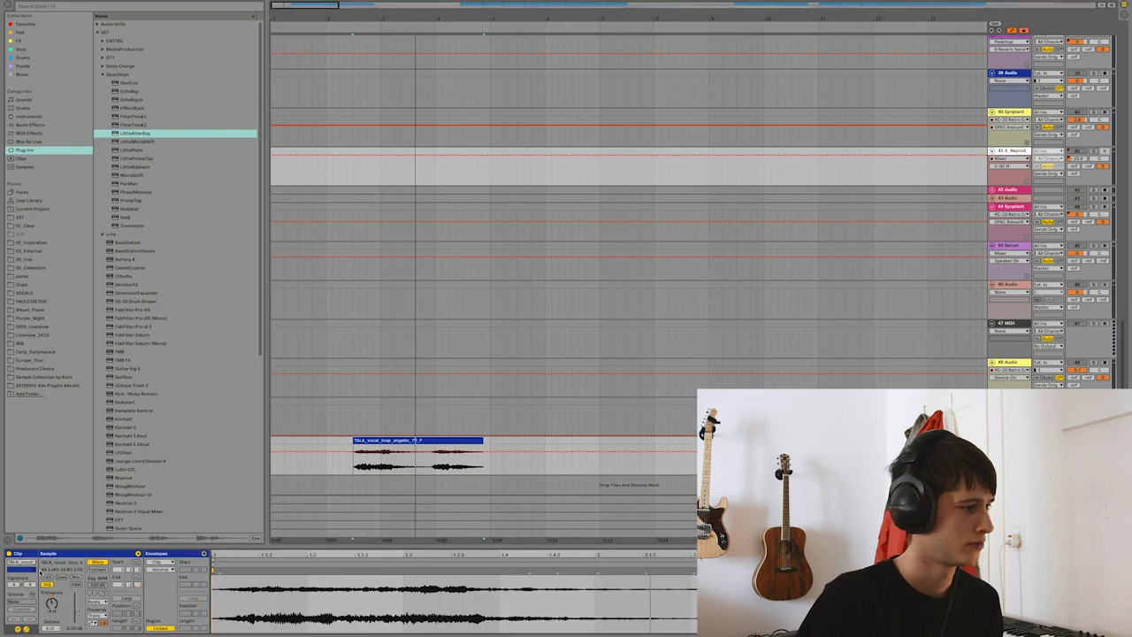
key("space")
left_click(66, 564)
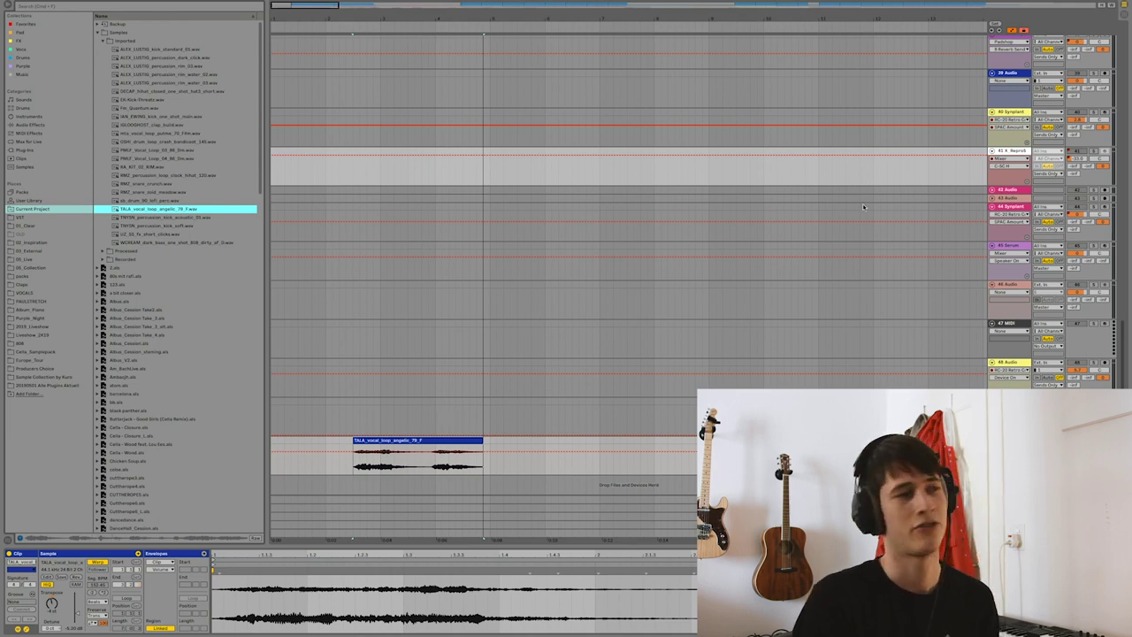
left_click_drag(319, 8, 319, 0)
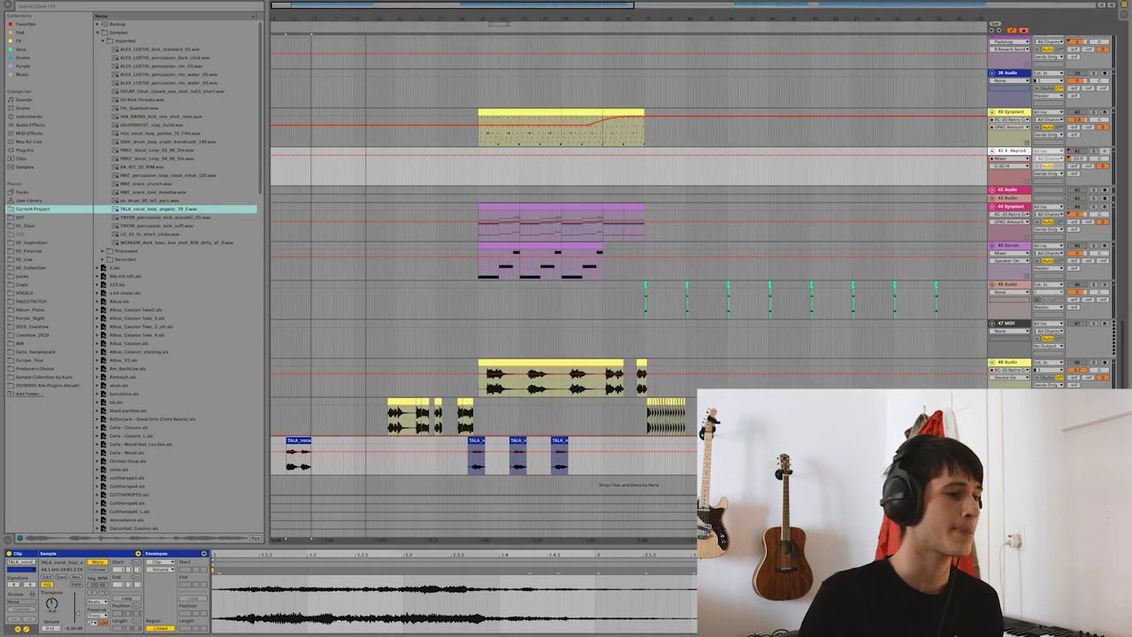
key("minus")
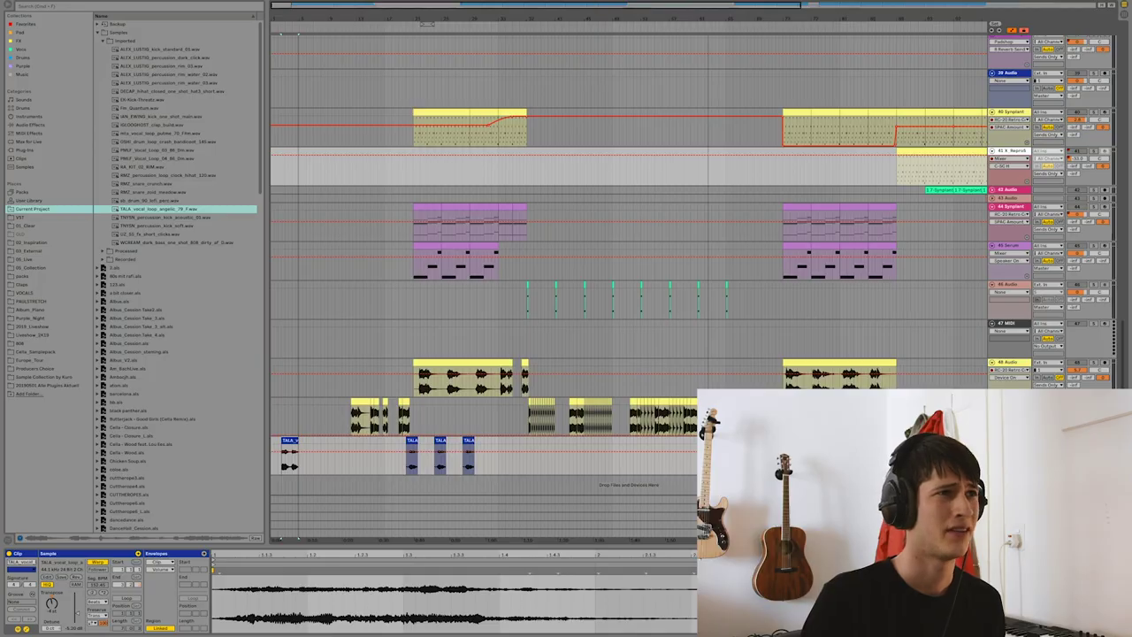